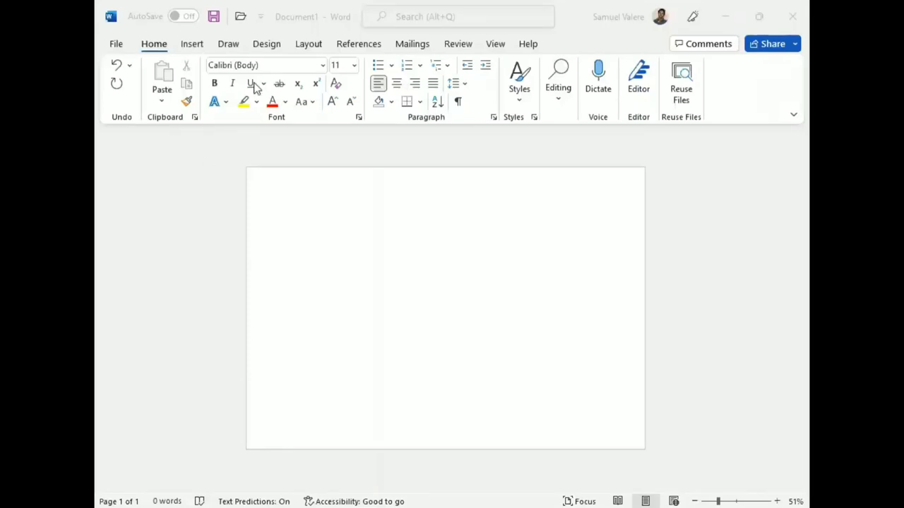
Draw a rectangle and stretch it to cover the entire page.
{"action": "left_click_drag", "start_coordinate": [259, 173], "coordinate": [641, 449]}
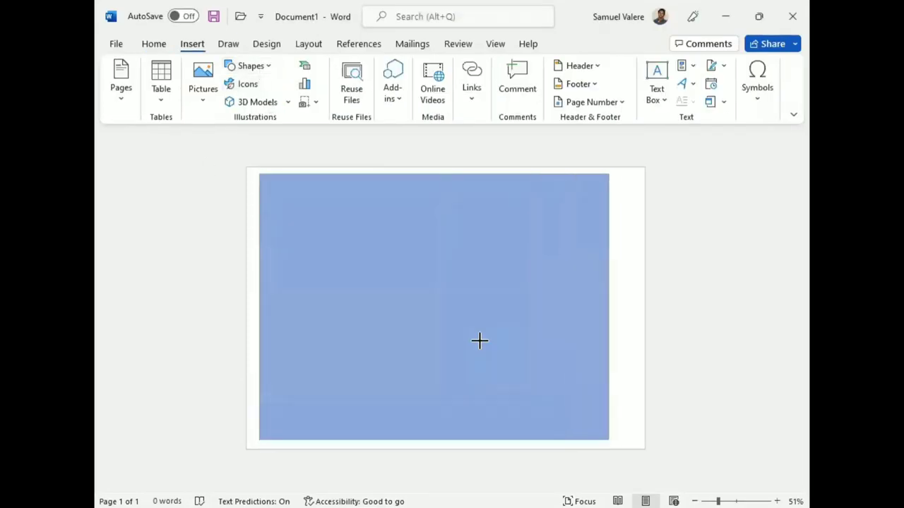
{"action": "left_click_drag", "start_coordinate": [641, 311], "coordinate": [660, 313]}
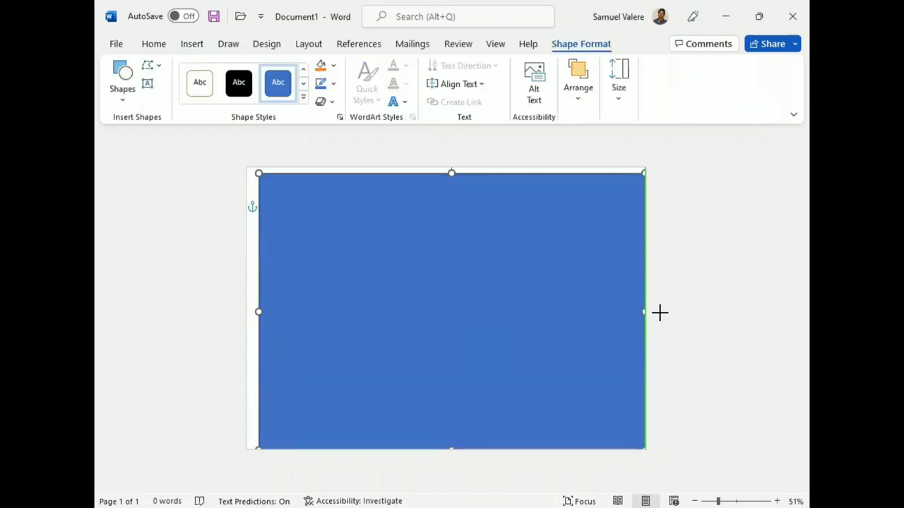
{"action": "left_click_drag", "start_coordinate": [452, 173], "coordinate": [449, 156]}
{"action": "left_click_drag", "start_coordinate": [259, 308], "coordinate": [224, 312]}
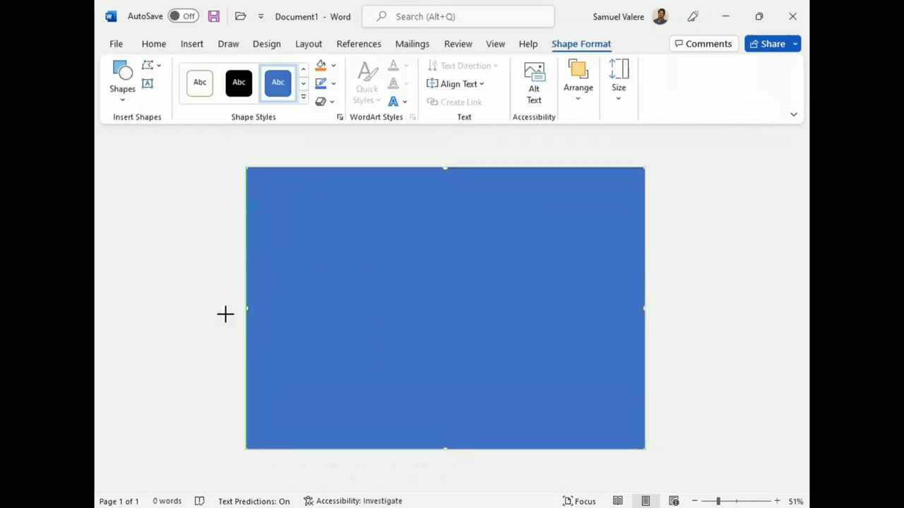
Give the page-sized rectangle no fill and no outline.
{"action": "left_click", "coordinate": [334, 65]}
{"action": "left_click", "coordinate": [348, 218]}
{"action": "left_click", "coordinate": [333, 83]}
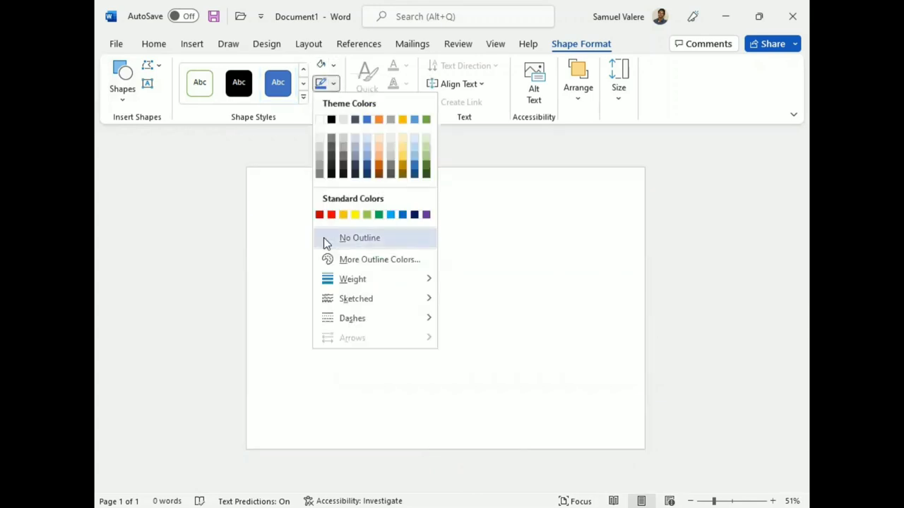
{"action": "left_click", "coordinate": [326, 242]}
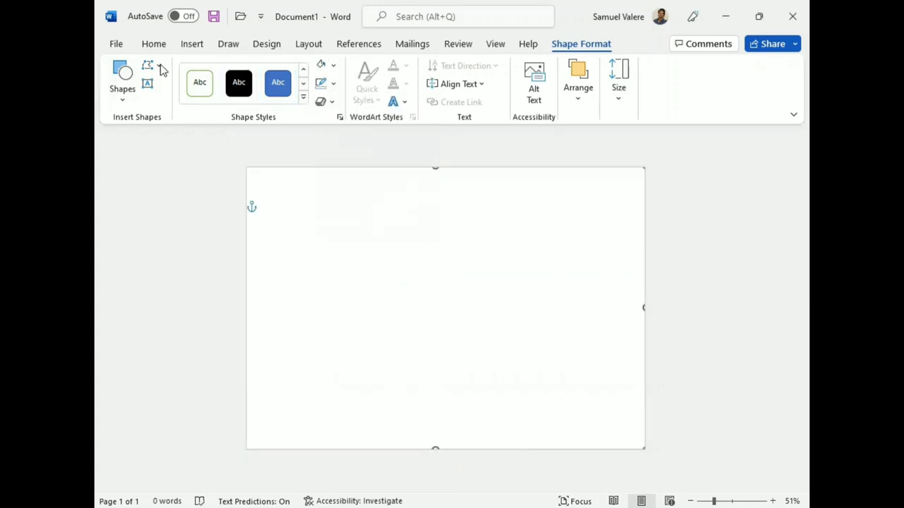
{"action": "left_click", "coordinate": [124, 91]}
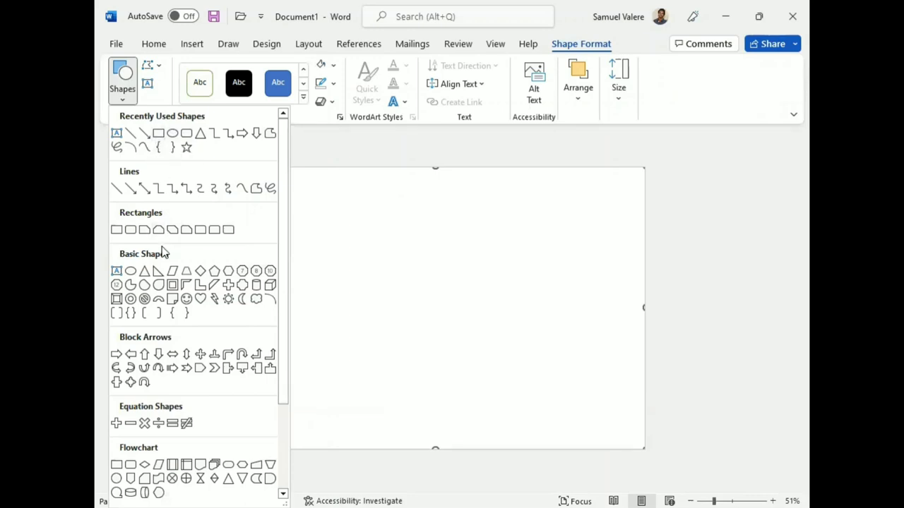
Draw a Flowchart Terminator shape and rotate it diagonally across the top-left corner.
{"action": "scroll", "coordinate": [212, 233], "scroll_direction": "down", "scroll_amount": 2}
{"action": "scroll", "coordinate": [212, 233], "scroll_direction": "down", "scroll_amount": 1}
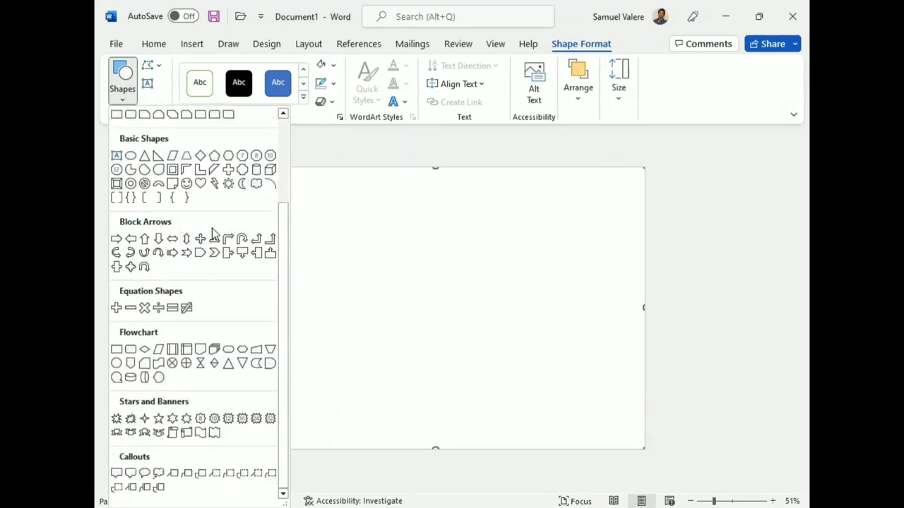
{"action": "left_click", "coordinate": [228, 349]}
{"action": "left_click_drag", "start_coordinate": [248, 276], "coordinate": [353, 245]}
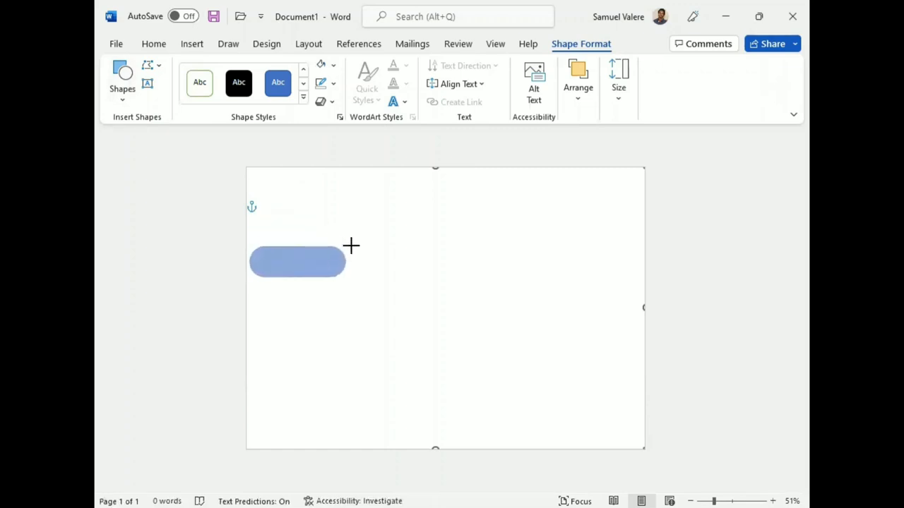
{"action": "mouse_move", "coordinate": [302, 222]}
{"action": "left_mouse_down"}
{"action": "mouse_move", "coordinate": [341, 272]}
{"action": "mouse_move", "coordinate": [329, 240]}
{"action": "mouse_move", "coordinate": [315, 240]}
{"action": "mouse_move", "coordinate": [273, 192]}
{"action": "left_mouse_up"}
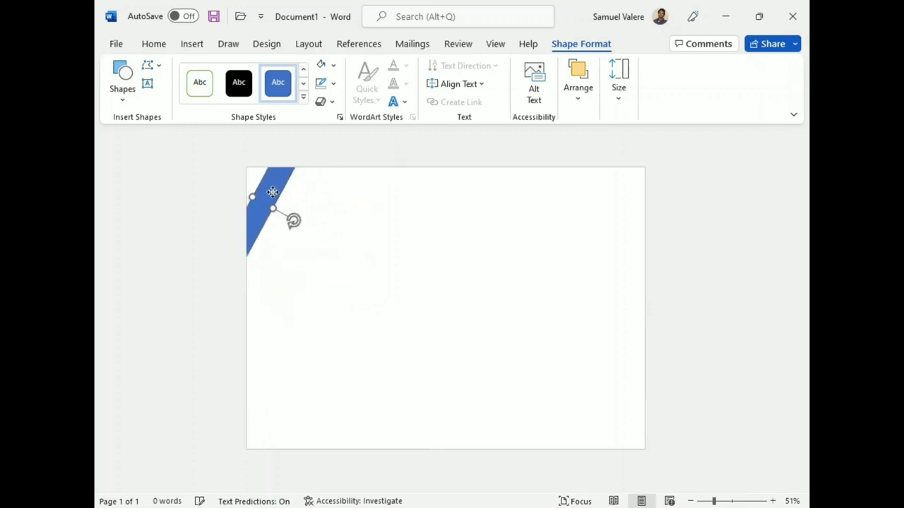
Remove the stripe's outline and fill it dark blue.
{"action": "left_click", "coordinate": [334, 84]}
{"action": "left_click", "coordinate": [329, 242]}
{"action": "left_click", "coordinate": [336, 66]}
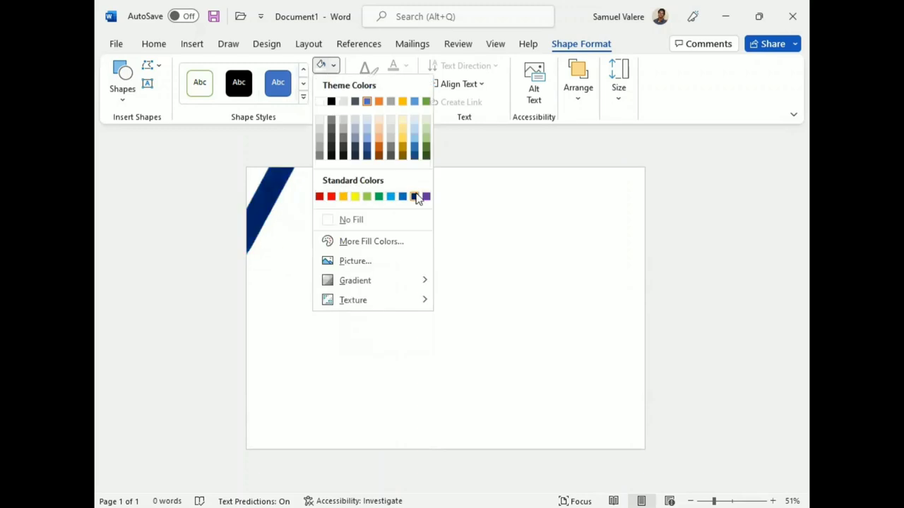
{"action": "left_click", "coordinate": [417, 197]}
{"action": "left_click_drag", "start_coordinate": [294, 224], "coordinate": [293, 225]}
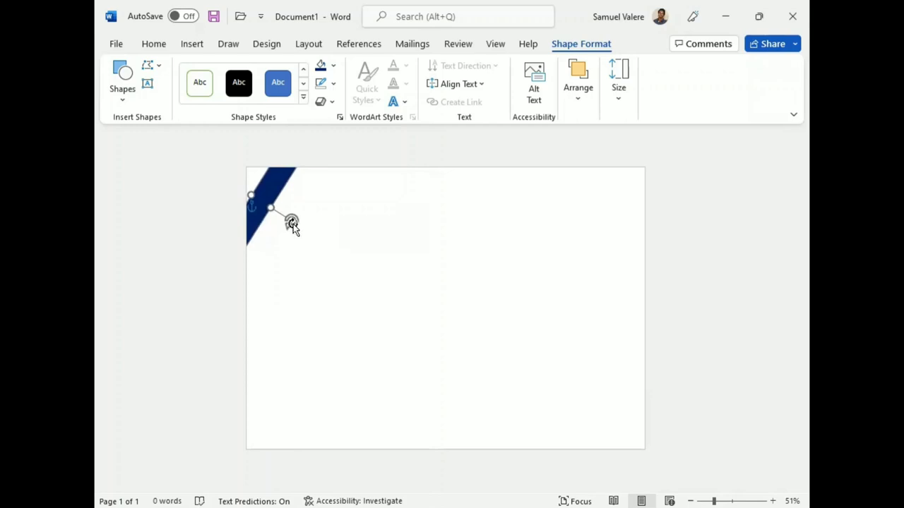
Duplicate the navy stripe with Ctrl+D and place a shorter copy just below it.
{"action": "key", "text": "ctrl+d"}
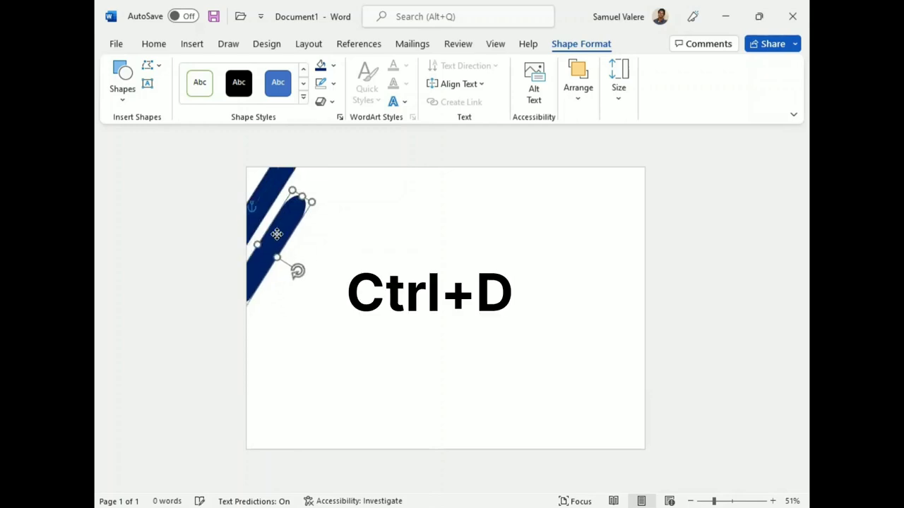
{"action": "left_click_drag", "start_coordinate": [276, 233], "coordinate": [260, 276]}
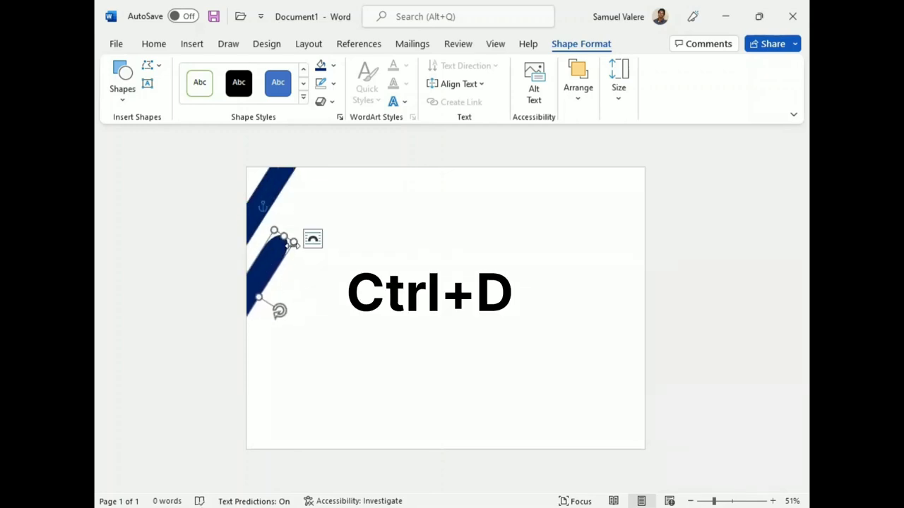
{"action": "left_click_drag", "start_coordinate": [293, 244], "coordinate": [261, 259]}
{"action": "left_click_drag", "start_coordinate": [268, 297], "coordinate": [261, 304]}
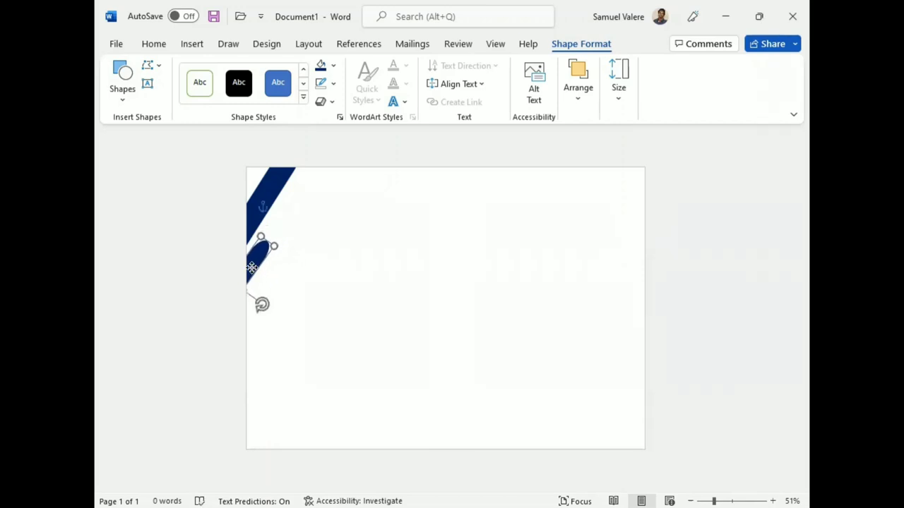
{"action": "left_click_drag", "start_coordinate": [251, 267], "coordinate": [255, 266]}
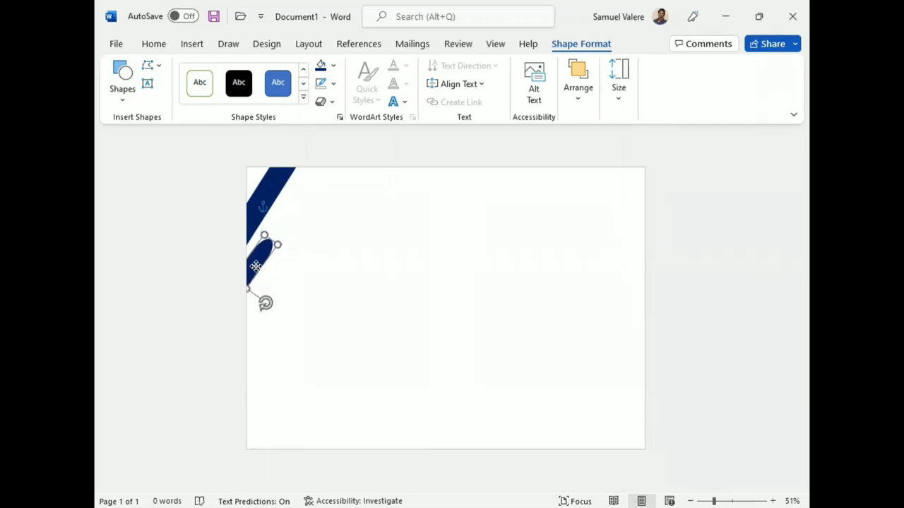
Fill the short copy with a custom bright orange (#CE6D02).
{"action": "left_click", "coordinate": [333, 68]}
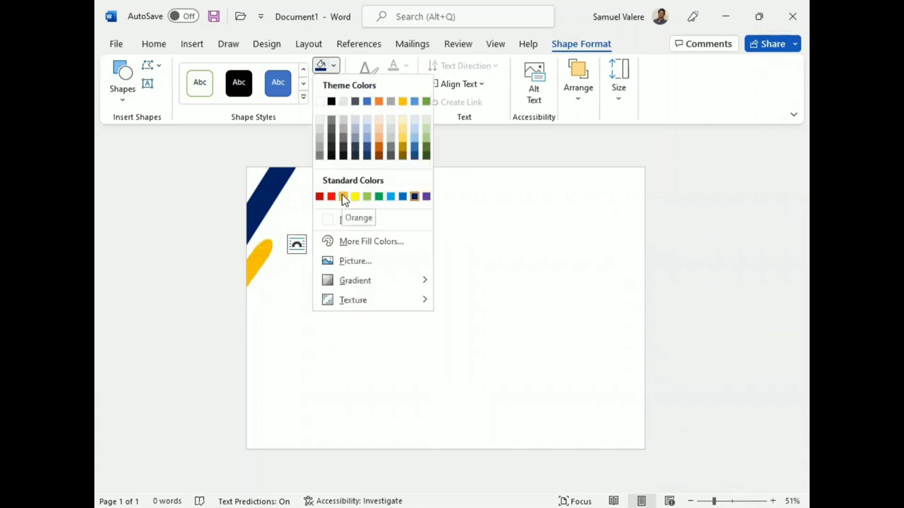
{"action": "left_click", "coordinate": [382, 242]}
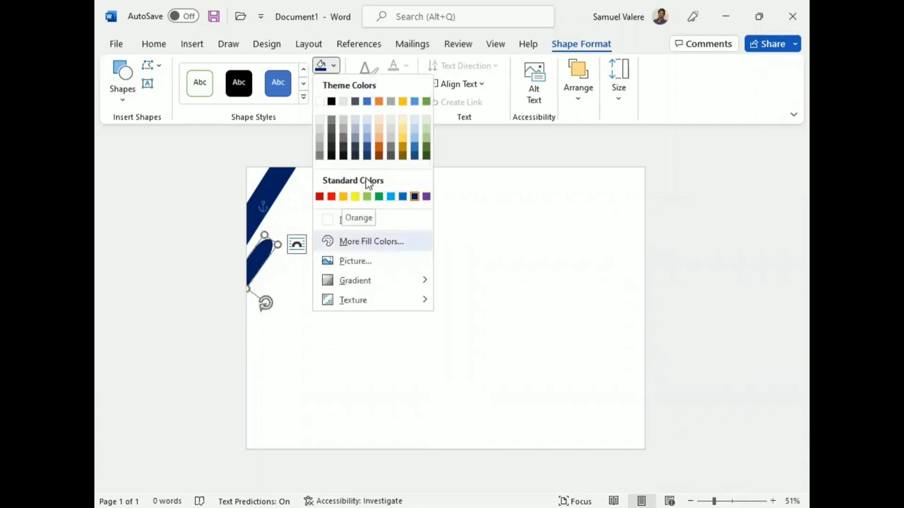
{"action": "left_click_drag", "start_coordinate": [343, 168], "coordinate": [281, 163]}
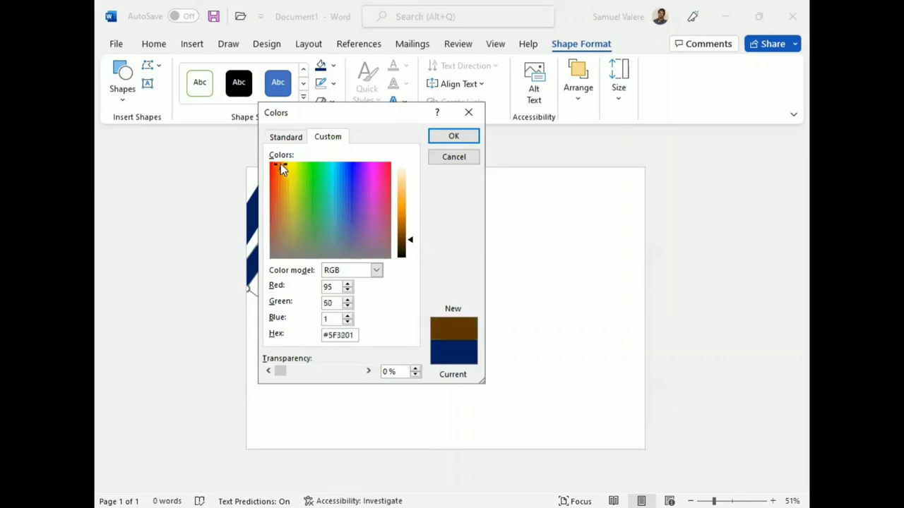
{"action": "left_click_drag", "start_coordinate": [413, 245], "coordinate": [403, 211]}
{"action": "left_click", "coordinate": [454, 135]}
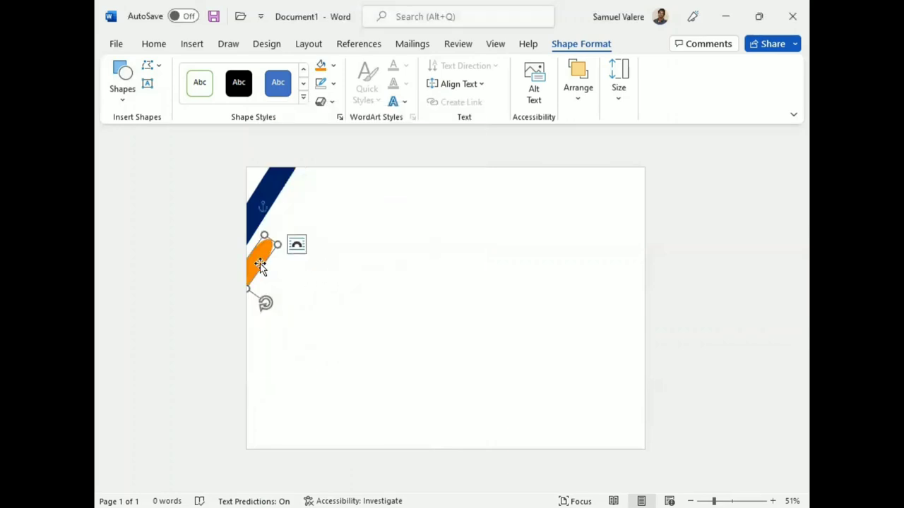
{"action": "left_click", "coordinate": [265, 192]}
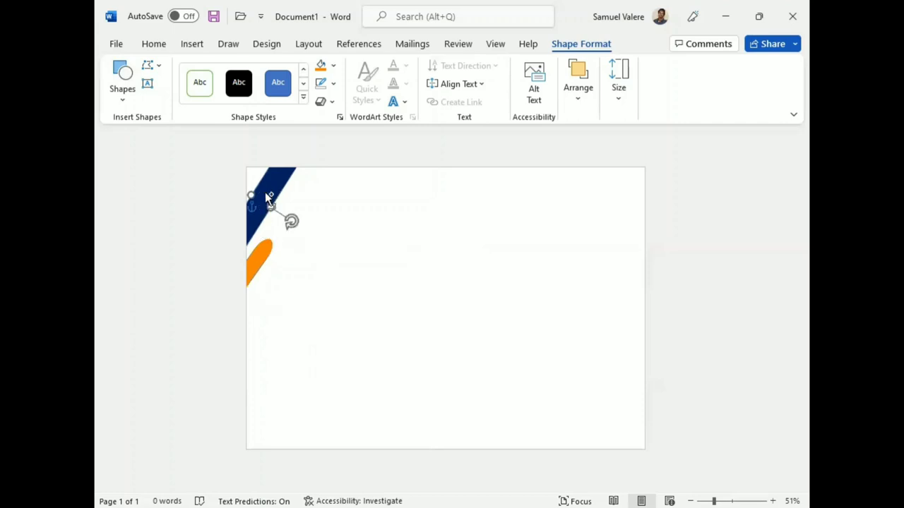
Copy the navy stripe and fit the narrower copy just below the orange stripe.
{"action": "left_click_drag", "start_coordinate": [265, 192], "coordinate": [310, 284]}
{"action": "left_click_drag", "start_coordinate": [328, 240], "coordinate": [369, 209]}
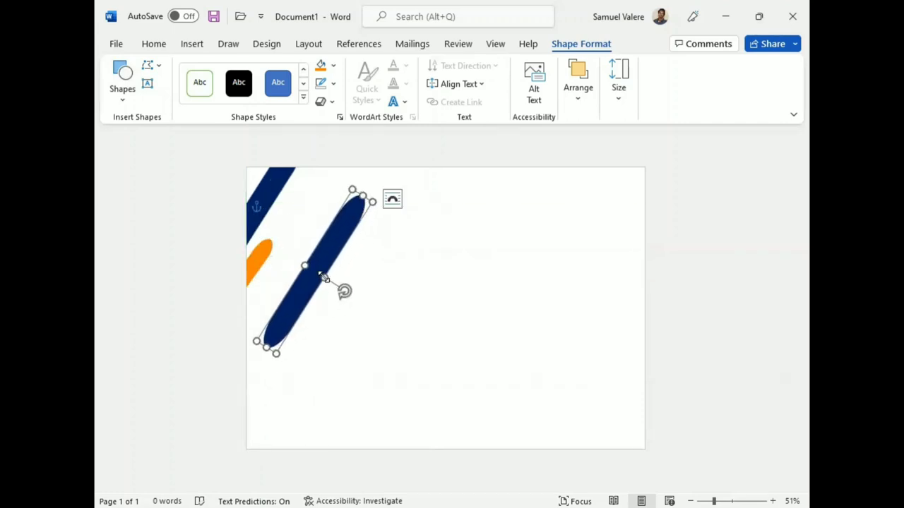
{"action": "left_click_drag", "start_coordinate": [323, 277], "coordinate": [317, 282]}
{"action": "left_click_drag", "start_coordinate": [362, 196], "coordinate": [360, 211]}
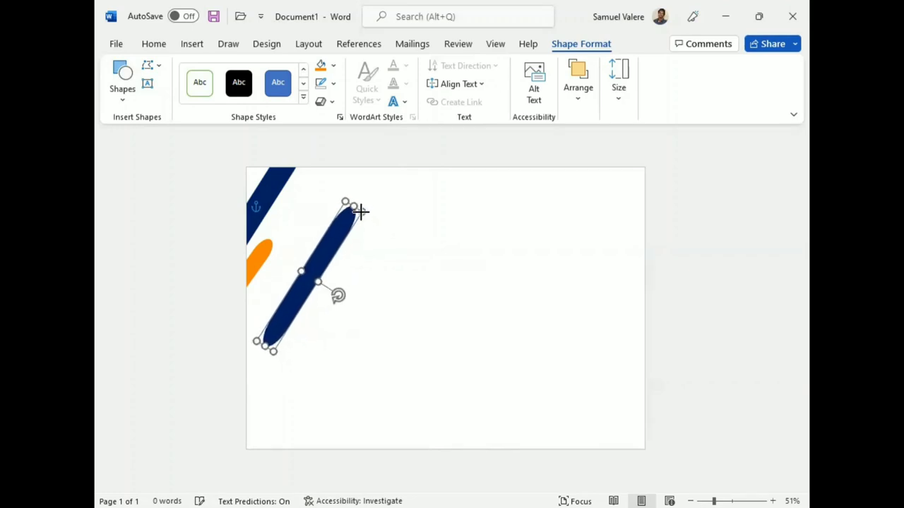
{"action": "mouse_move", "coordinate": [329, 238]}
{"action": "left_mouse_down"}
{"action": "mouse_move", "coordinate": [261, 316]}
{"action": "mouse_move", "coordinate": [279, 280]}
{"action": "left_mouse_up"}
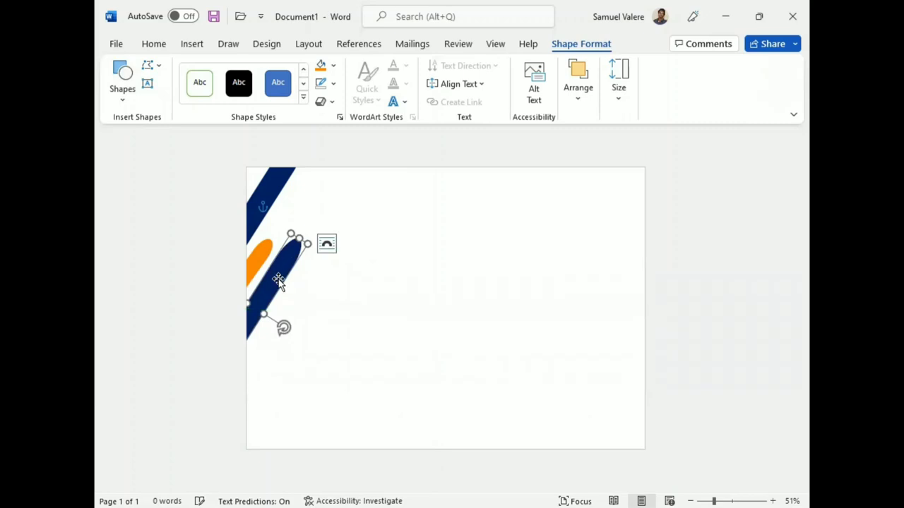
{"action": "left_click_drag", "start_coordinate": [263, 315], "coordinate": [268, 306]}
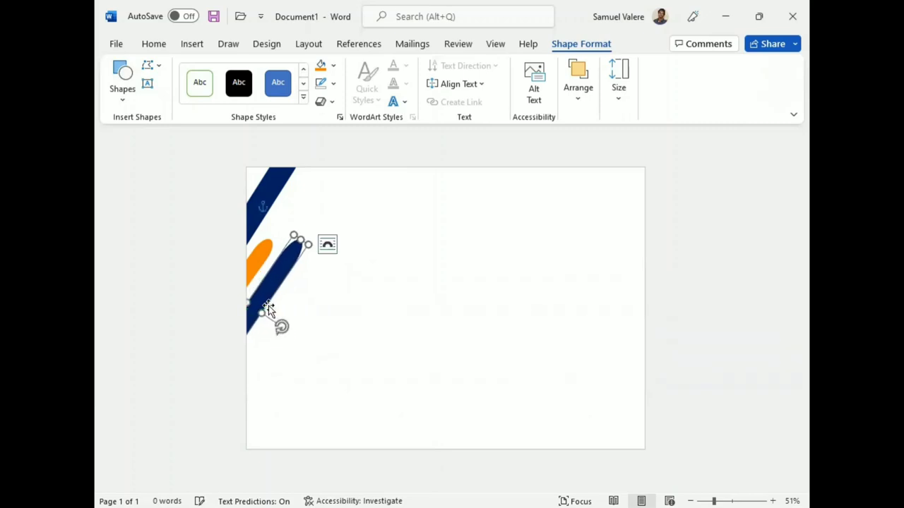
{"action": "key", "text": "Down"}
{"action": "key", "text": "Down"}
{"action": "key", "text": "Down"}
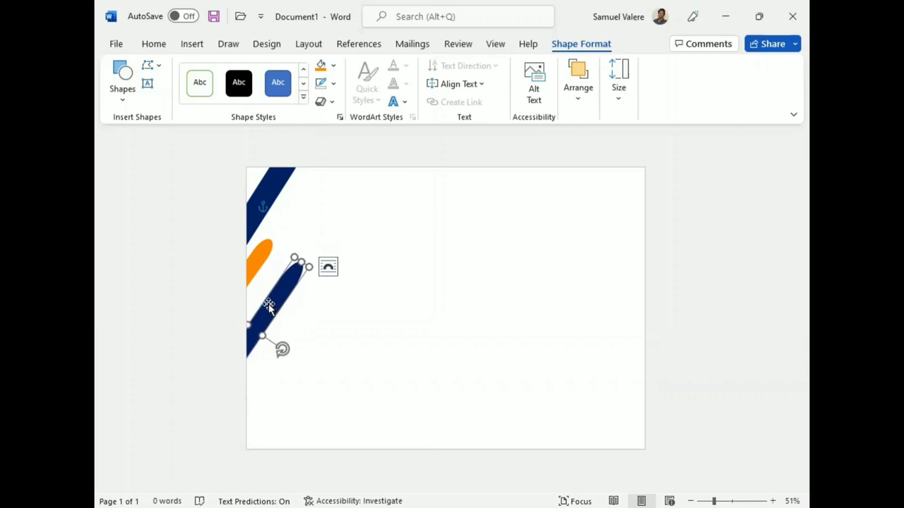
{"action": "left_click_drag", "start_coordinate": [309, 255], "coordinate": [303, 258]}
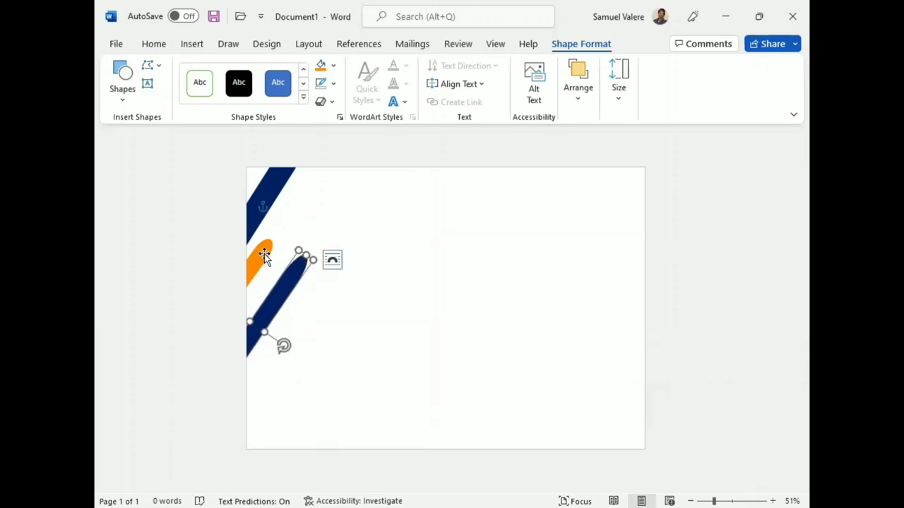
Copy the lower navy stripe further down, making it shorter and thinner.
{"action": "left_click", "coordinate": [264, 255]}
{"action": "left_click", "coordinate": [297, 244]}
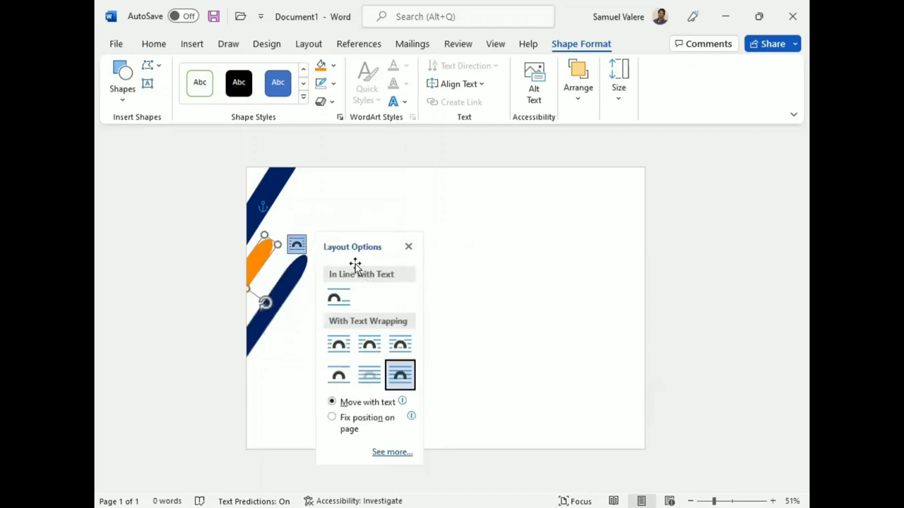
{"action": "left_click", "coordinate": [286, 283]}
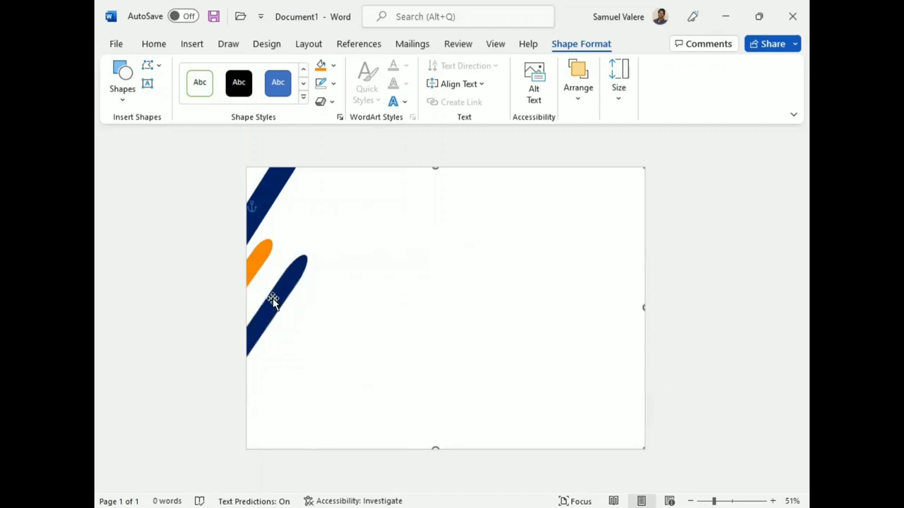
{"action": "left_click", "coordinate": [273, 299]}
{"action": "left_click_drag", "start_coordinate": [273, 300], "coordinate": [269, 357], "text": "ctrl"}
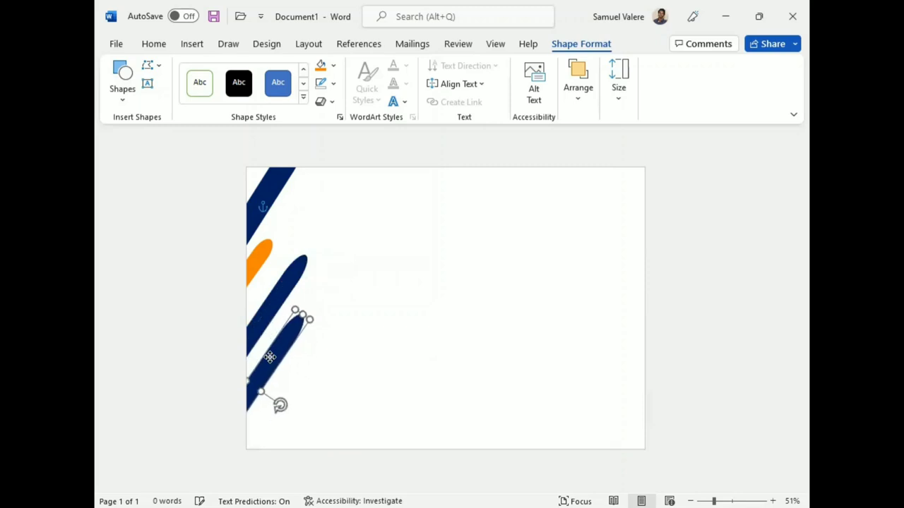
{"action": "left_click_drag", "start_coordinate": [261, 388], "coordinate": [265, 359]}
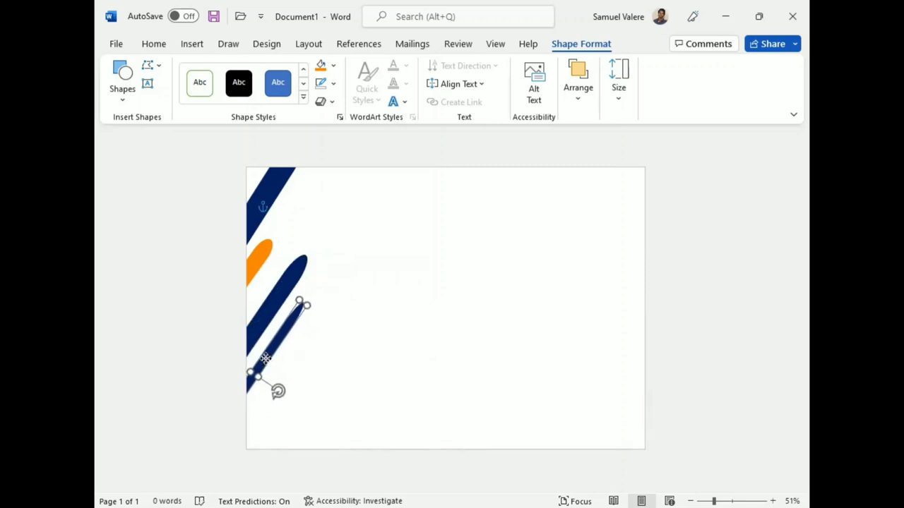
Fill the slim lowest stripe gold and copy the orange stripe to the bottom-left corner.
{"action": "left_click", "coordinate": [333, 65]}
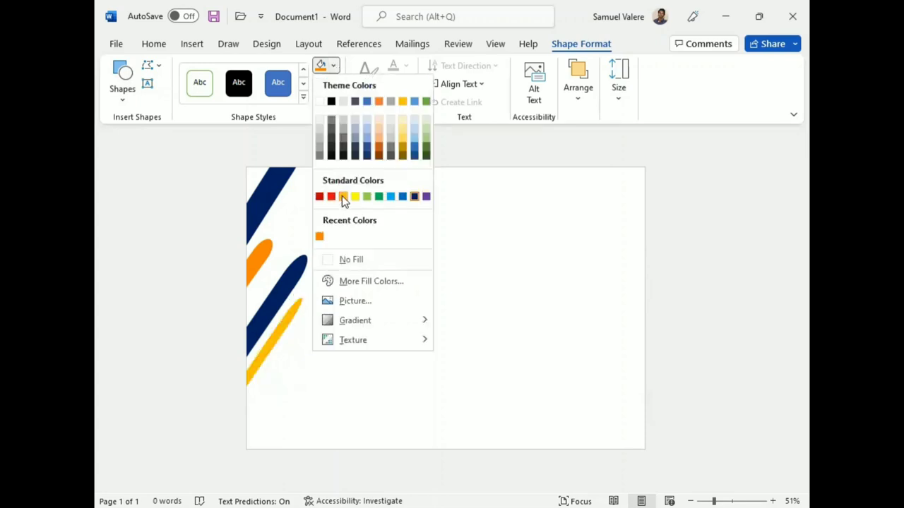
{"action": "left_click", "coordinate": [341, 196]}
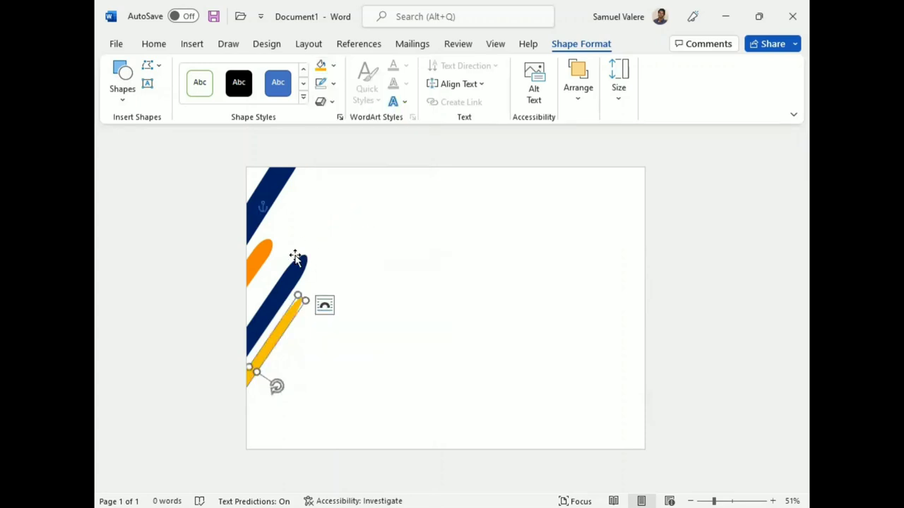
{"action": "left_click", "coordinate": [260, 252]}
{"action": "mouse_move", "coordinate": [261, 254]}
{"action": "left_mouse_down"}
{"action": "mouse_move", "coordinate": [312, 389]}
{"action": "mouse_move", "coordinate": [304, 399]}
{"action": "mouse_move", "coordinate": [327, 399]}
{"action": "mouse_move", "coordinate": [267, 414]}
{"action": "left_mouse_up"}
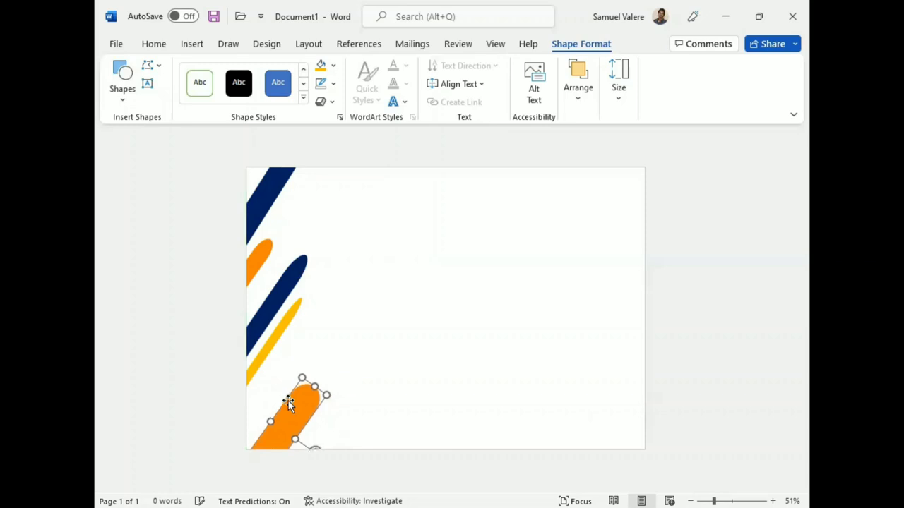
{"action": "left_click_drag", "start_coordinate": [288, 402], "coordinate": [276, 413]}
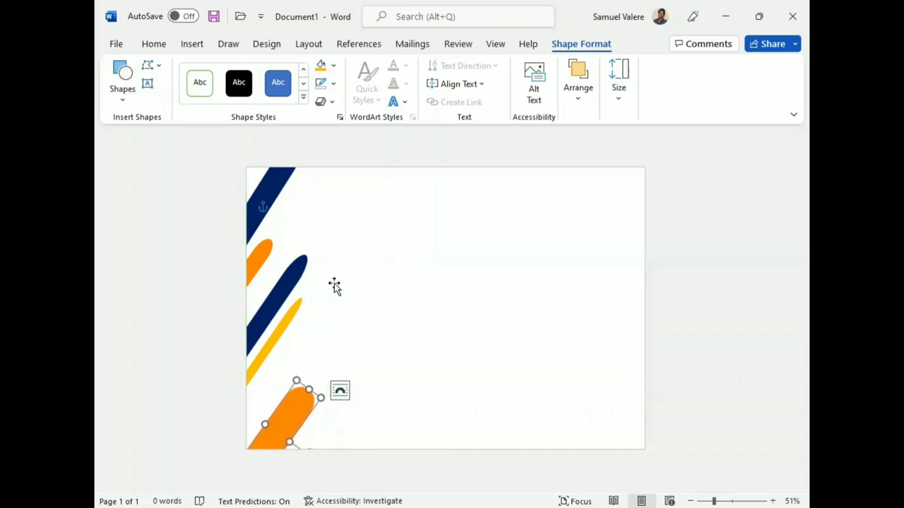
Draw a small oval at the page's left edge with no fill.
{"action": "left_click", "coordinate": [122, 92]}
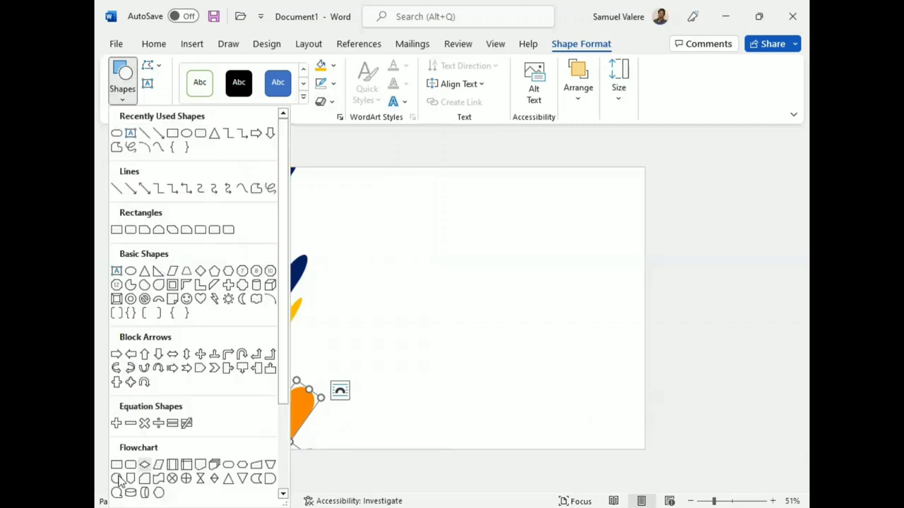
{"action": "left_click", "coordinate": [117, 479]}
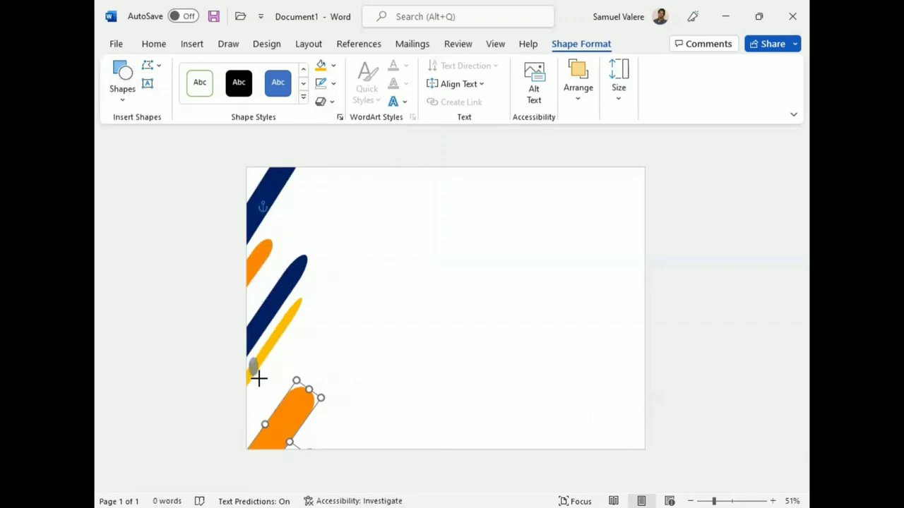
{"action": "mouse_move", "coordinate": [251, 359]}
{"action": "left_mouse_down"}
{"action": "mouse_move", "coordinate": [280, 389]}
{"action": "mouse_move", "coordinate": [257, 378]}
{"action": "mouse_move", "coordinate": [275, 388]}
{"action": "left_mouse_up"}
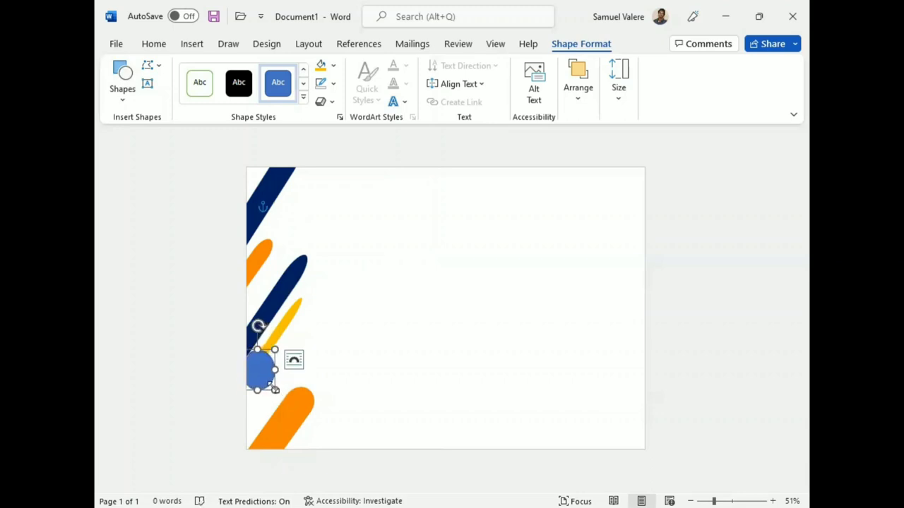
{"action": "left_click", "coordinate": [333, 65]}
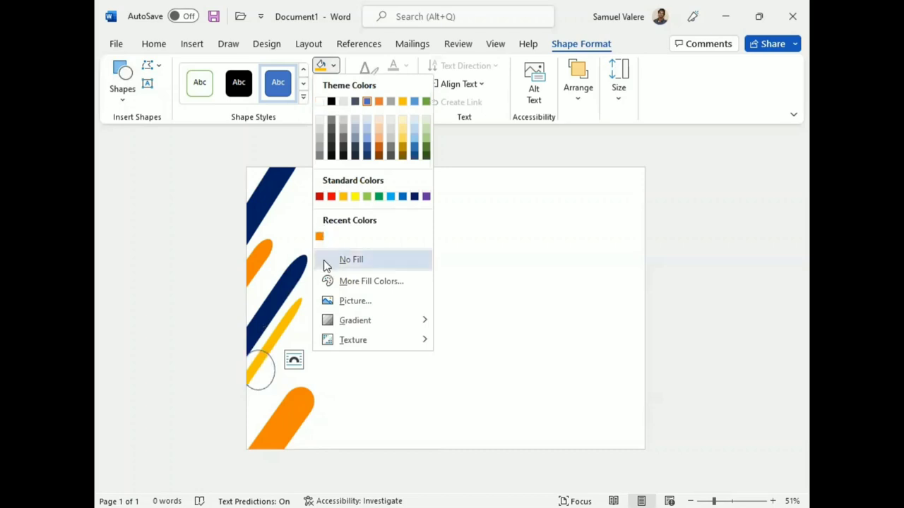
{"action": "left_click", "coordinate": [324, 260]}
Give the oval a 10 pt dark blue outline.
{"action": "left_click", "coordinate": [326, 84]}
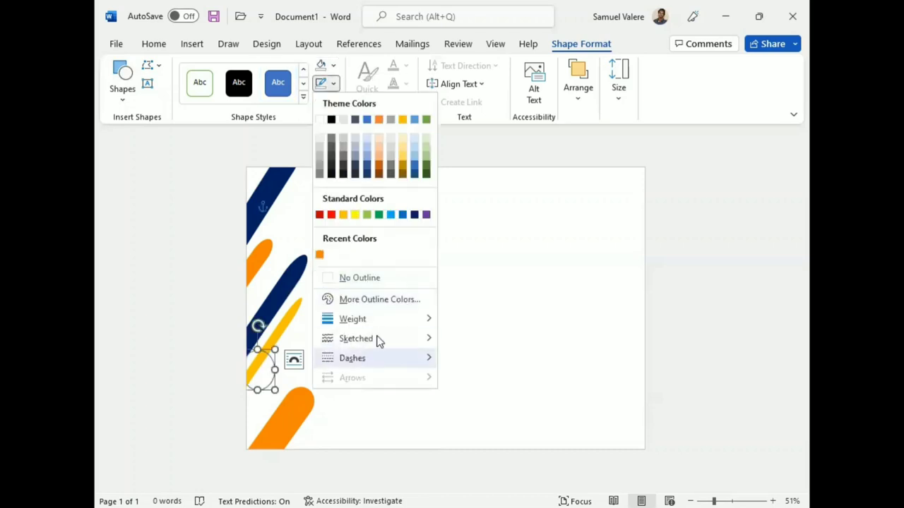
{"action": "mouse_move", "coordinate": [395, 319]}
{"action": "left_click", "coordinate": [473, 486]}
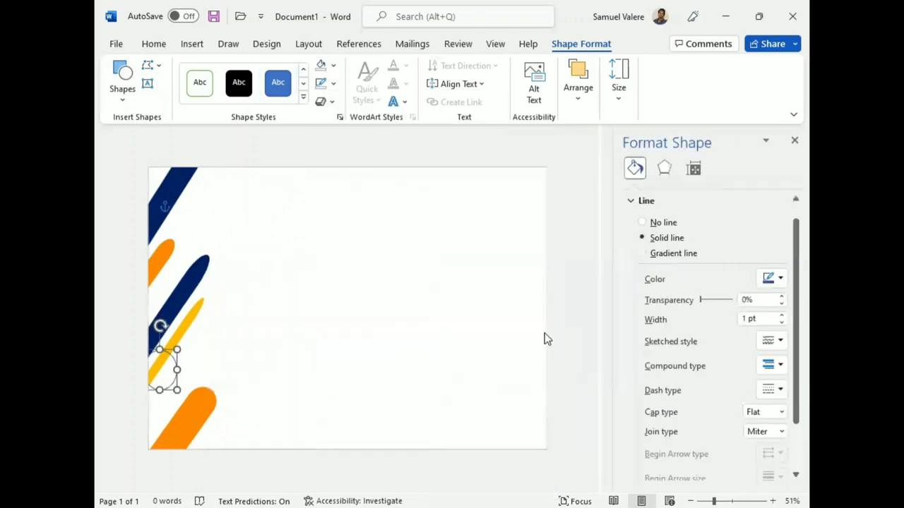
{"action": "left_click", "coordinate": [743, 320]}
{"action": "type", "text": "6"}
{"action": "key", "text": "Return"}
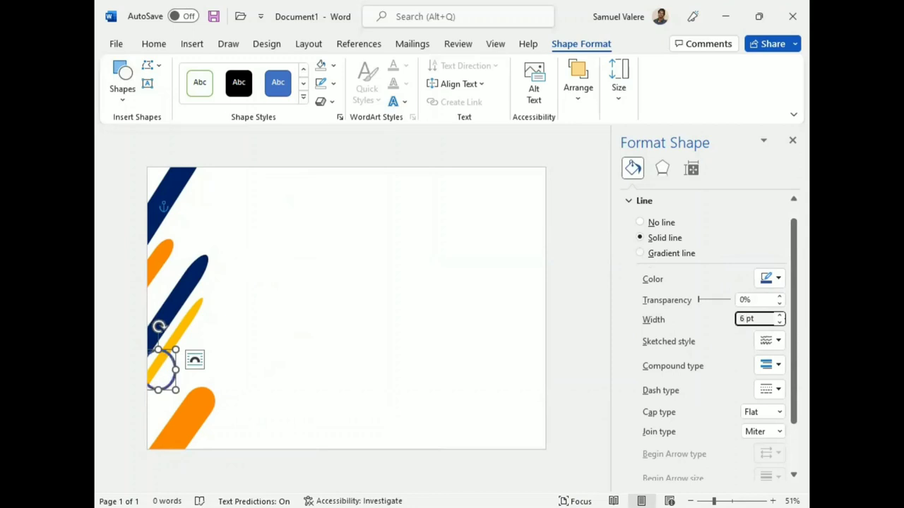
{"action": "key", "text": "BackSpace"}
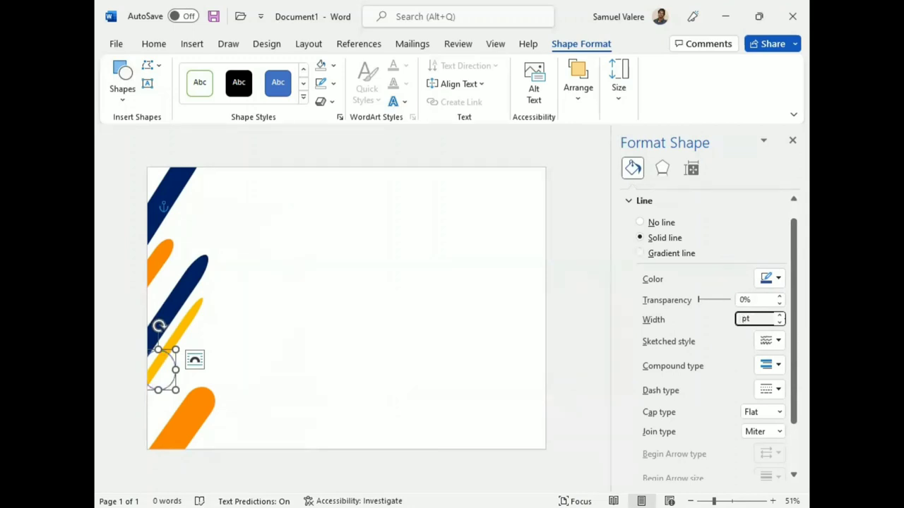
{"action": "type", "text": "10"}
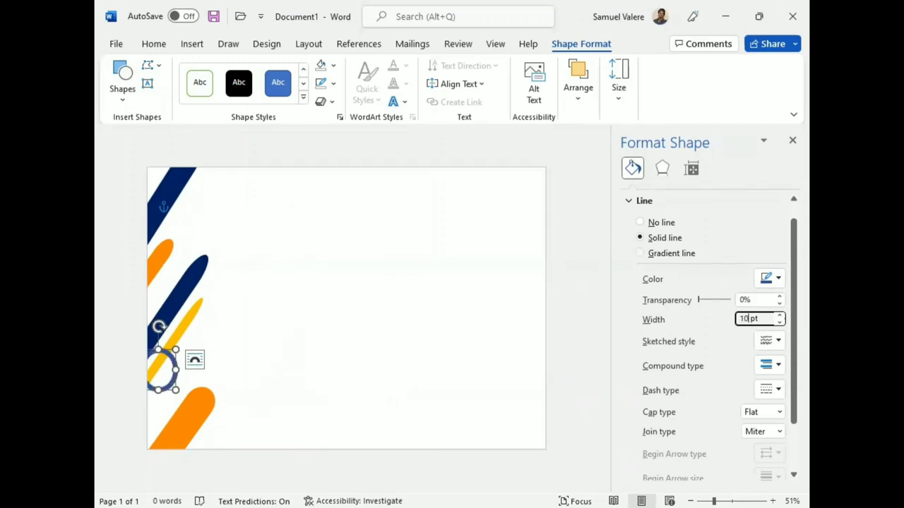
{"action": "left_click", "coordinate": [776, 279]}
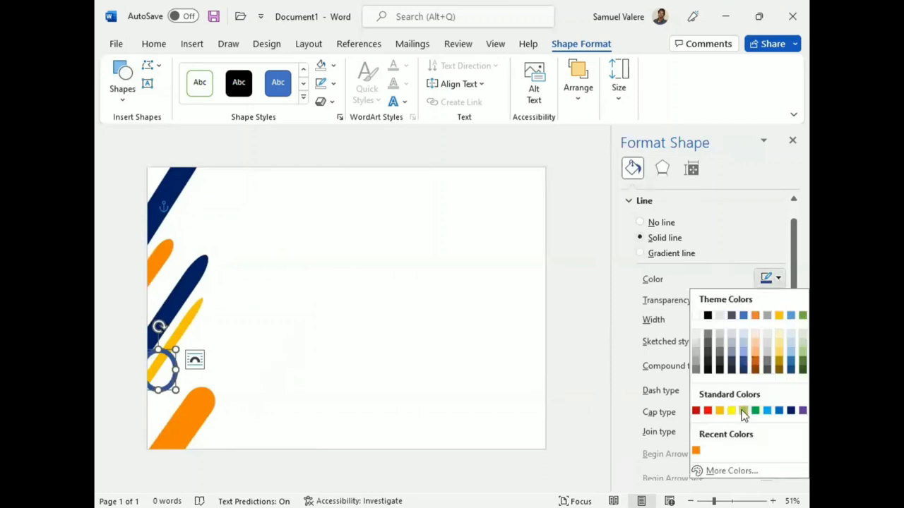
{"action": "left_click", "coordinate": [790, 412]}
Nudge the navy ring down and left, just above the bottom orange stripe.
{"action": "left_click", "coordinate": [228, 351]}
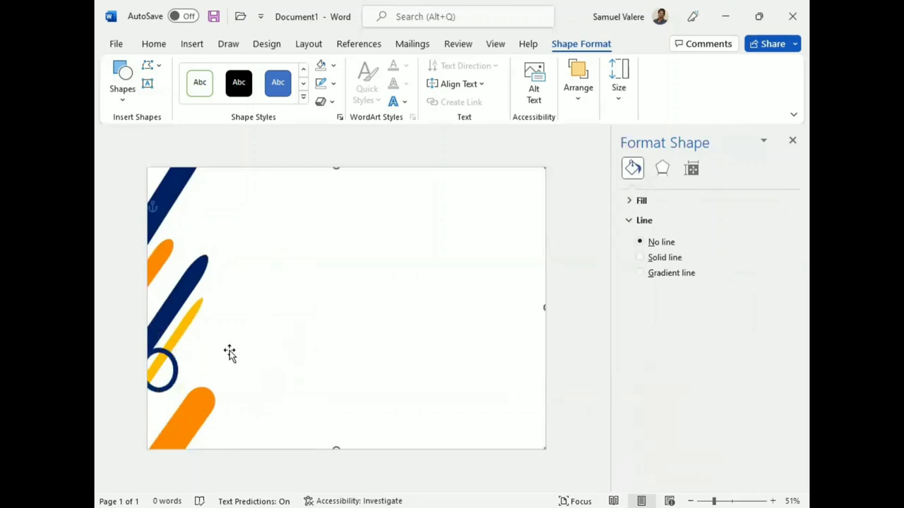
{"action": "left_click", "coordinate": [164, 391]}
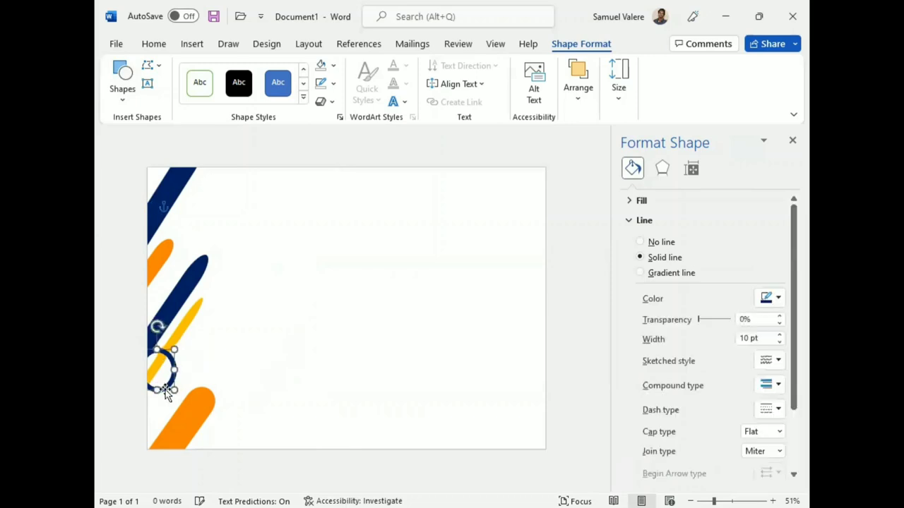
{"action": "left_click_drag", "start_coordinate": [165, 392], "coordinate": [166, 393]}
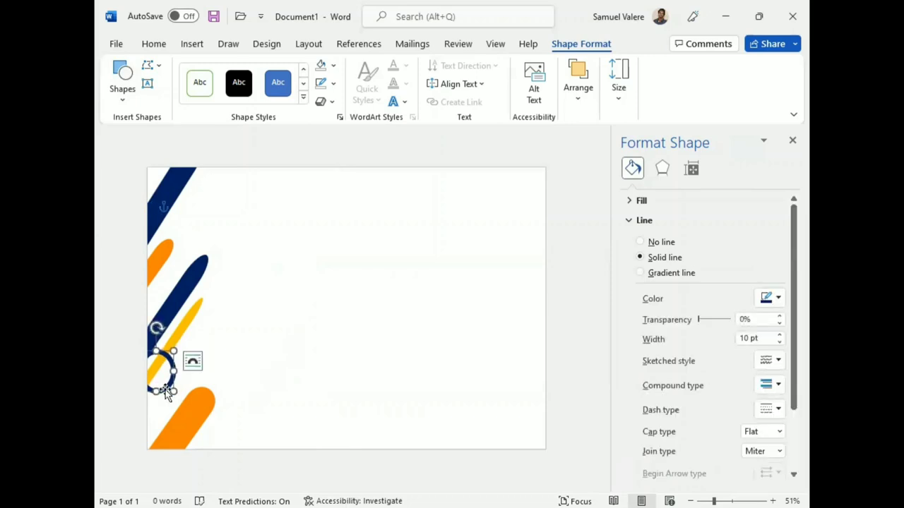
{"action": "key", "text": "Down"}
{"action": "key", "text": "Down"}
{"action": "key", "text": "Down"}
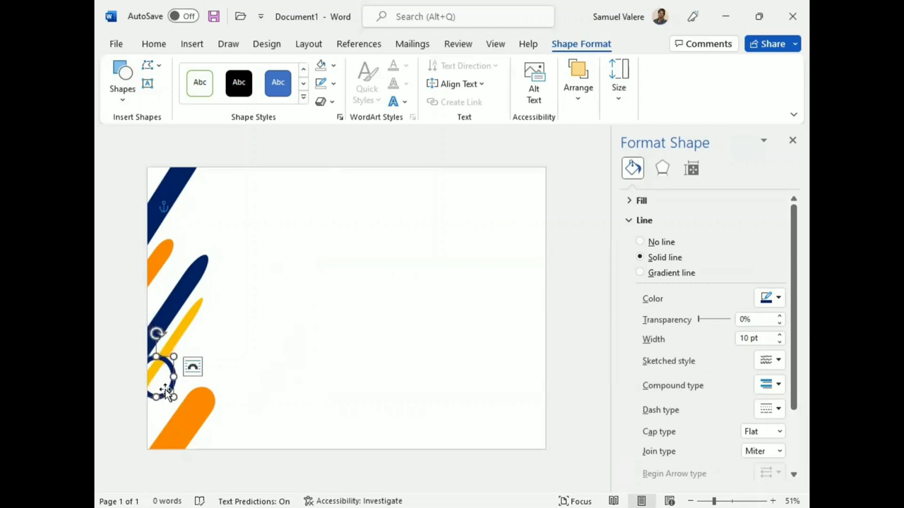
{"action": "key", "text": "Left"}
{"action": "key", "text": "Down"}
{"action": "left_click", "coordinate": [252, 327]}
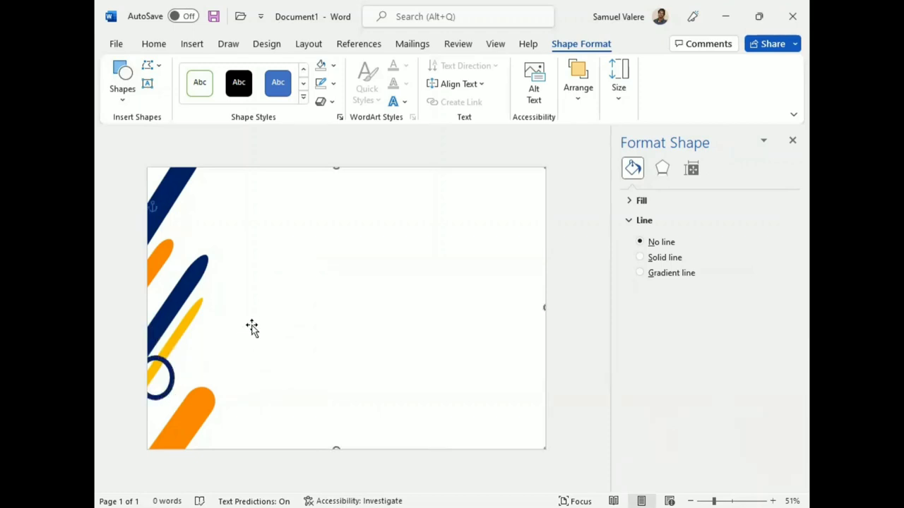
Draw a small gold circle with no outline on the navy stripe.
{"action": "left_click", "coordinate": [122, 85]}
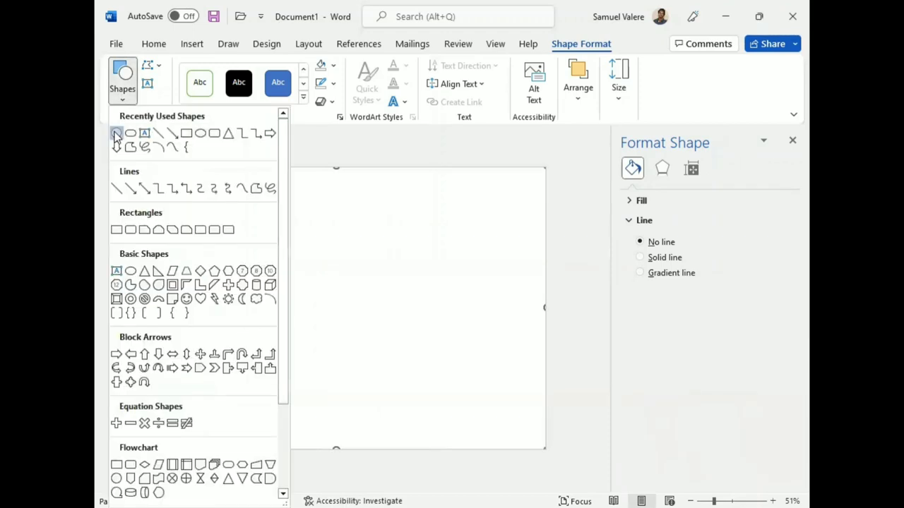
{"action": "left_click", "coordinate": [117, 134]}
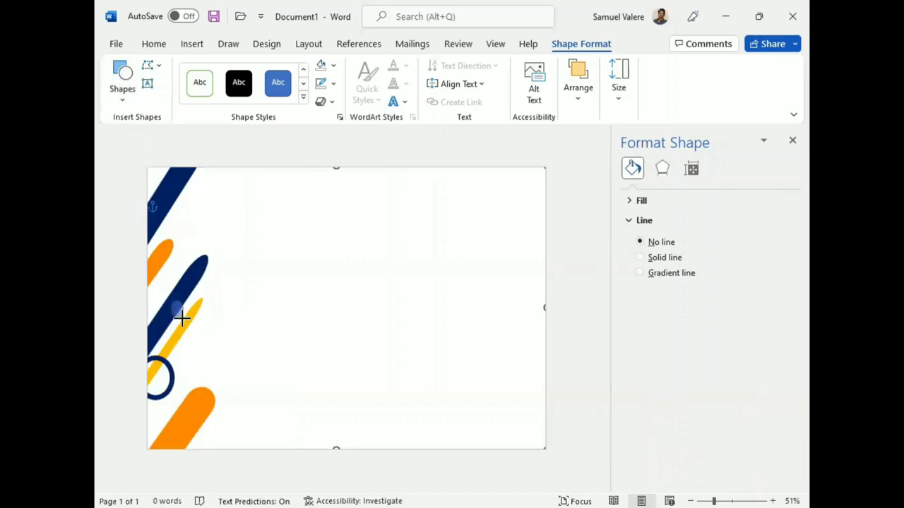
{"action": "left_click_drag", "start_coordinate": [182, 318], "coordinate": [166, 301]}
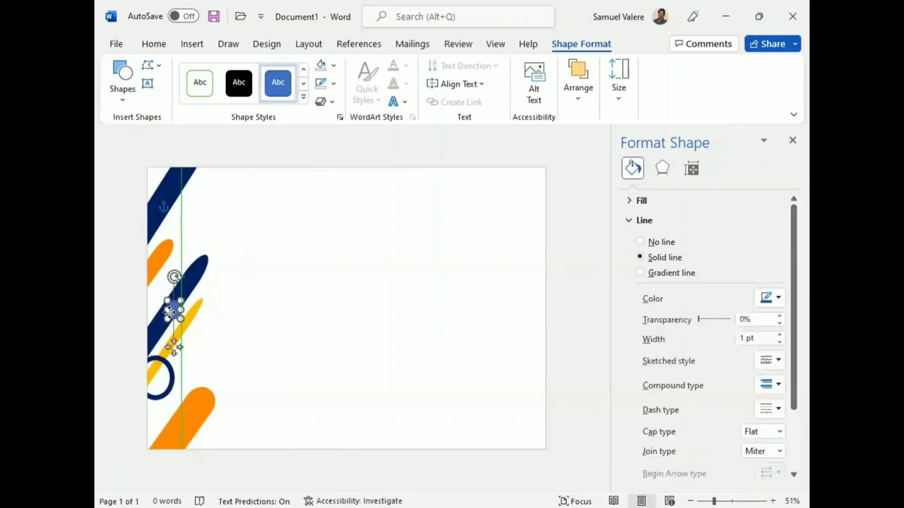
{"action": "left_click", "coordinate": [333, 82]}
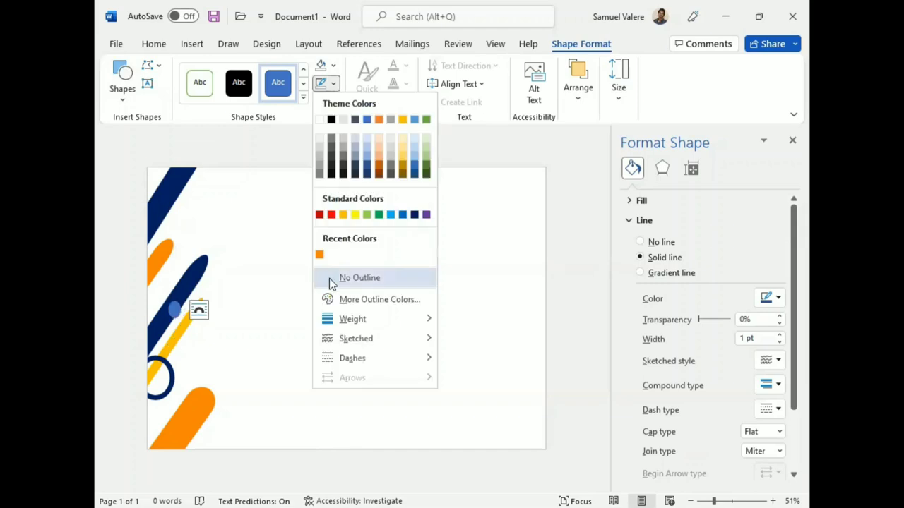
{"action": "left_click", "coordinate": [328, 278]}
{"action": "left_click", "coordinate": [333, 66]}
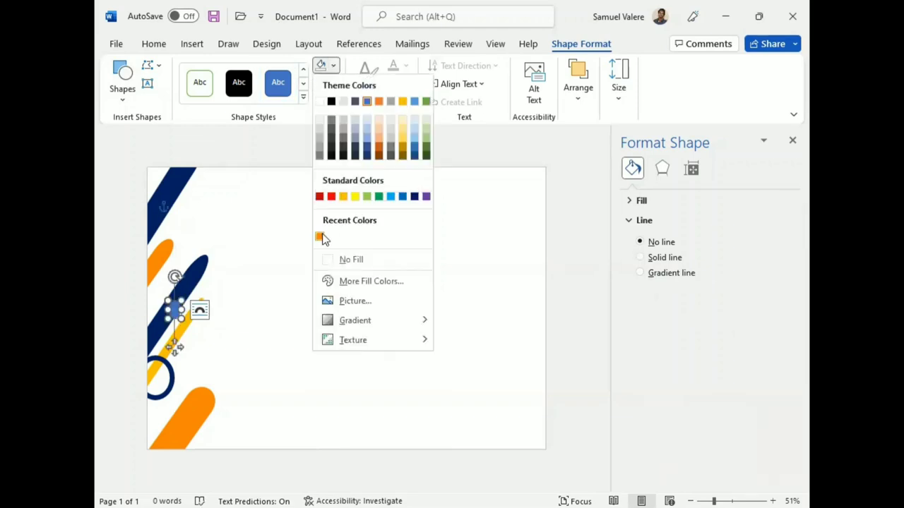
{"action": "left_click", "coordinate": [343, 195]}
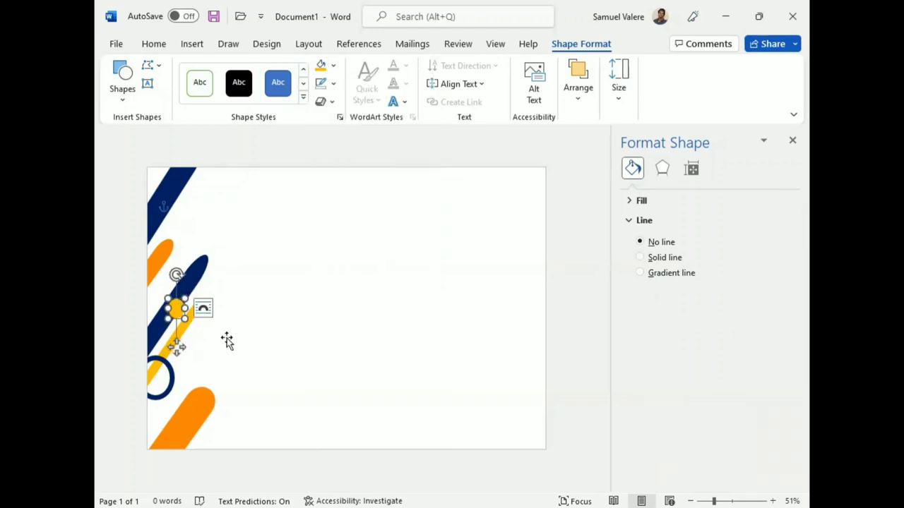
{"action": "left_click", "coordinate": [178, 316]}
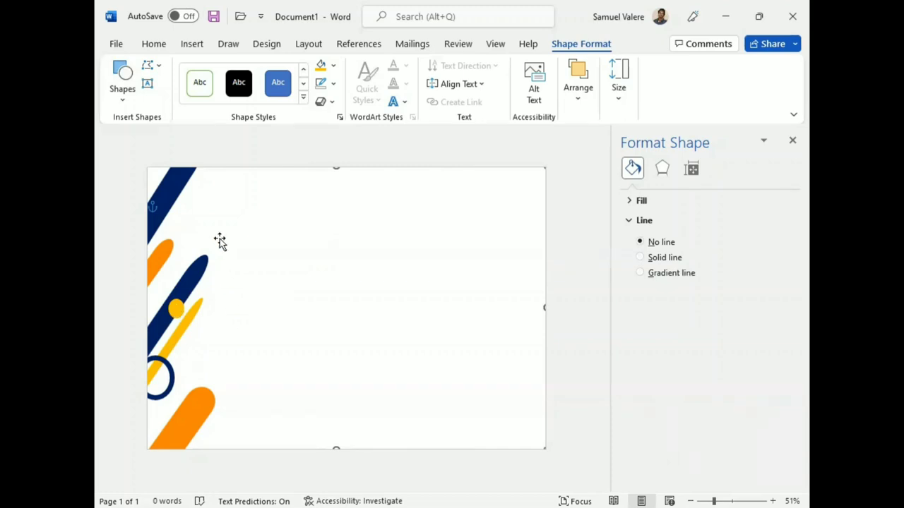
Copy the gold dot near the top-left and onto the page's top edge.
{"action": "left_click", "coordinate": [177, 307]}
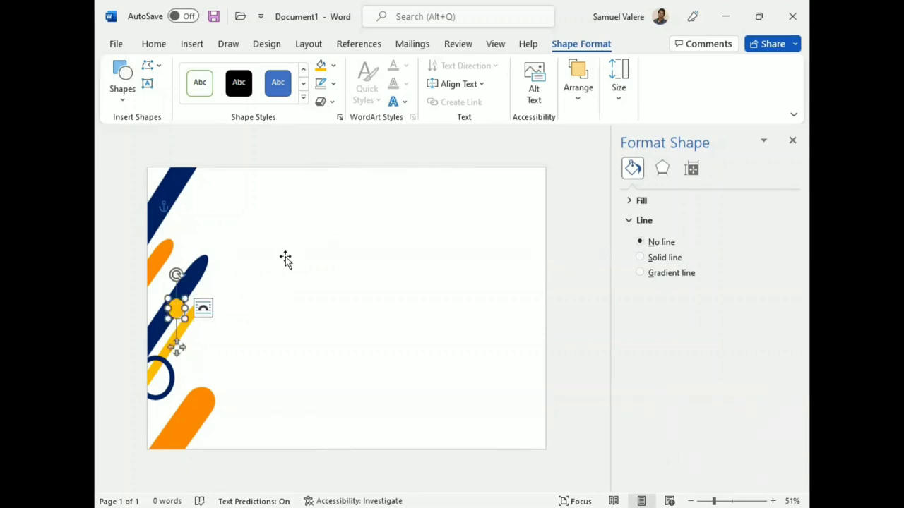
{"action": "left_click_drag", "start_coordinate": [177, 308], "coordinate": [166, 210]}
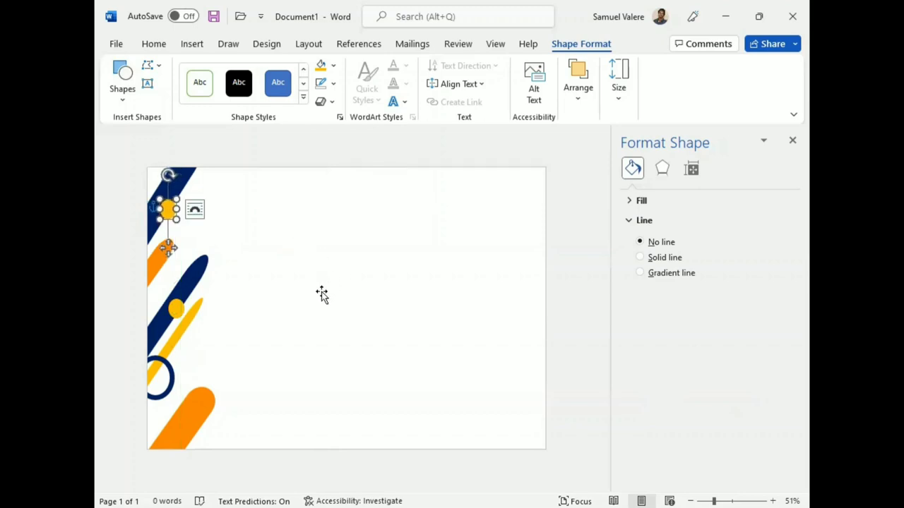
{"action": "mouse_move", "coordinate": [167, 210]}
{"action": "left_mouse_down"}
{"action": "mouse_move", "coordinate": [204, 209]}
{"action": "mouse_move", "coordinate": [211, 177]}
{"action": "left_mouse_up"}
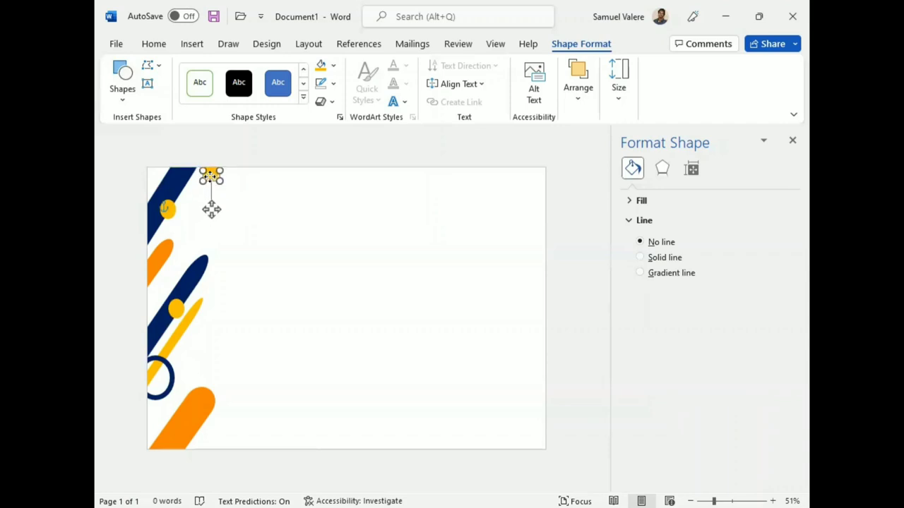
{"action": "left_click", "coordinate": [334, 66]}
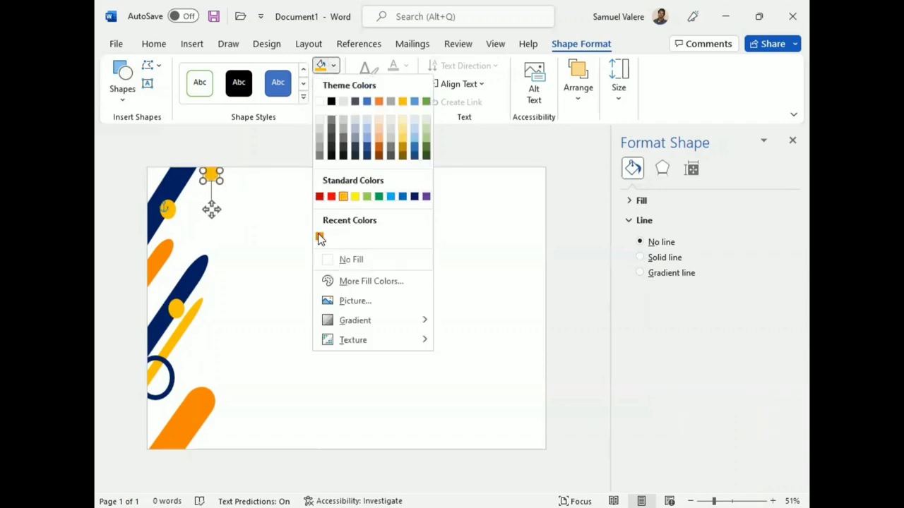
Draw a diagonal line among the left decorations, 2¼ pt in Black Lighter 15%.
{"action": "left_click", "coordinate": [123, 100]}
{"action": "left_click", "coordinate": [117, 190]}
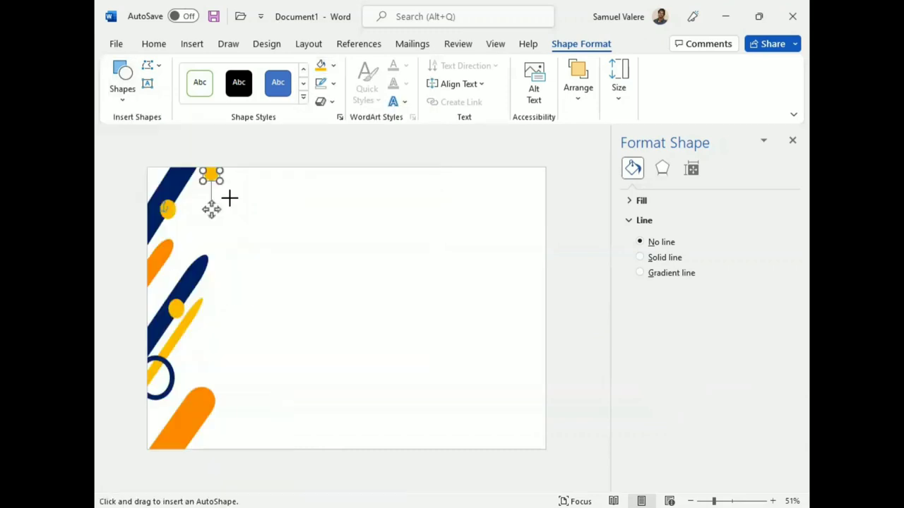
{"action": "left_click_drag", "start_coordinate": [150, 305], "coordinate": [187, 250]}
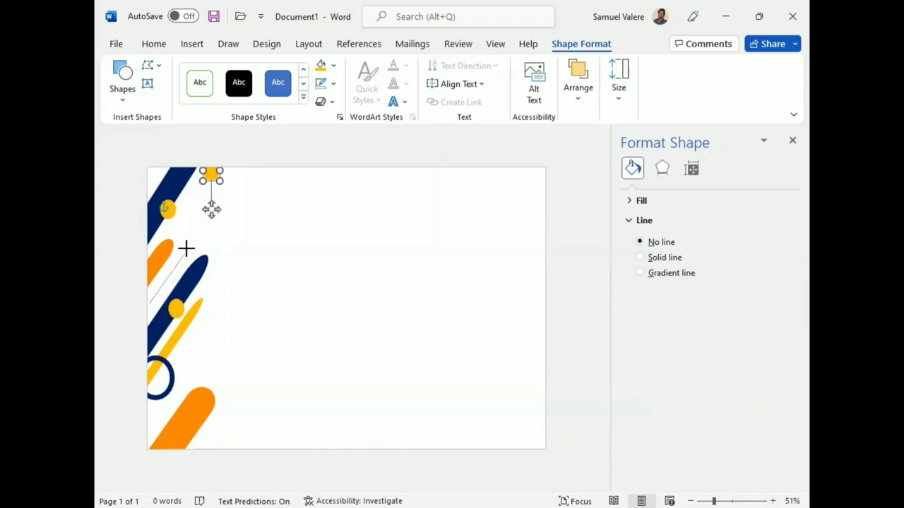
{"action": "left_click_drag", "start_coordinate": [168, 281], "coordinate": [154, 290]}
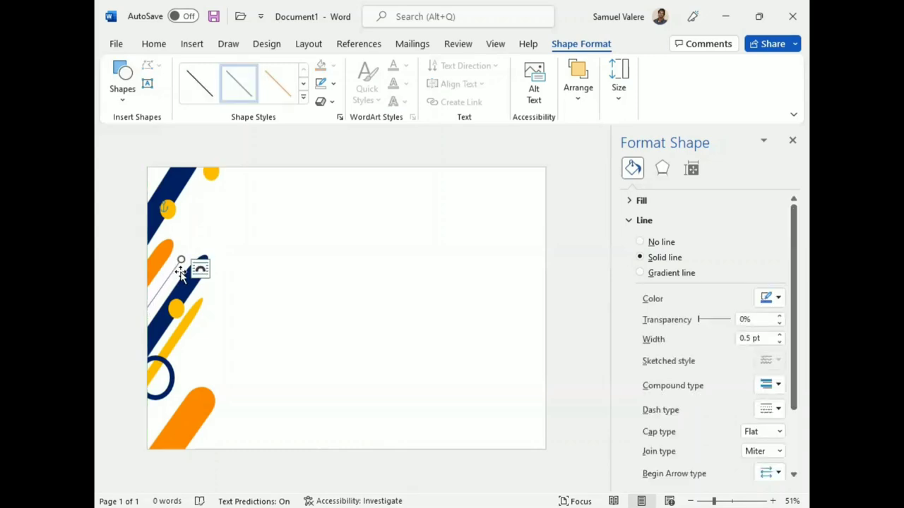
{"action": "left_click", "coordinate": [330, 83]}
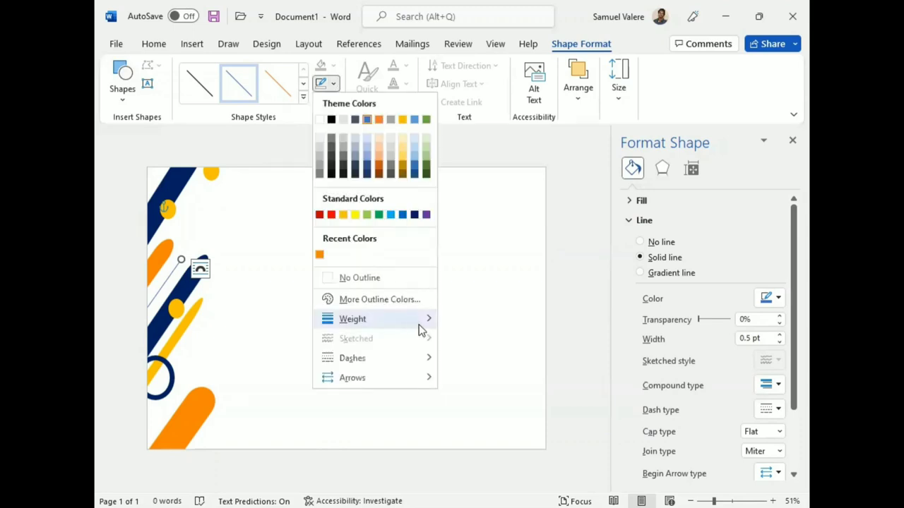
{"action": "mouse_move", "coordinate": [421, 322]}
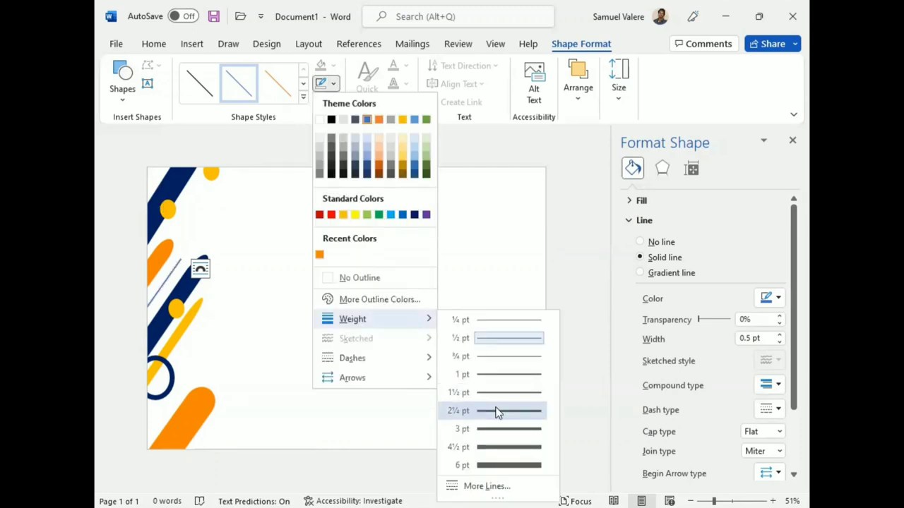
{"action": "left_click", "coordinate": [493, 410]}
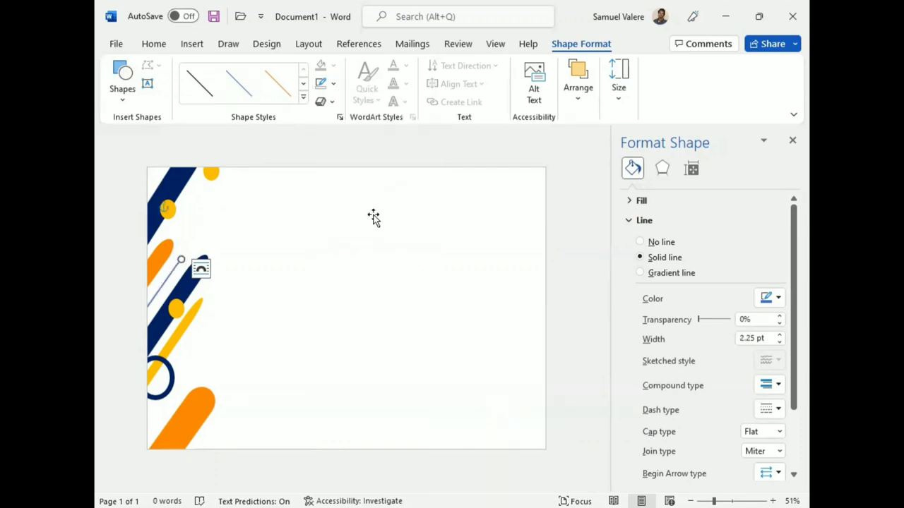
{"action": "left_click", "coordinate": [336, 83]}
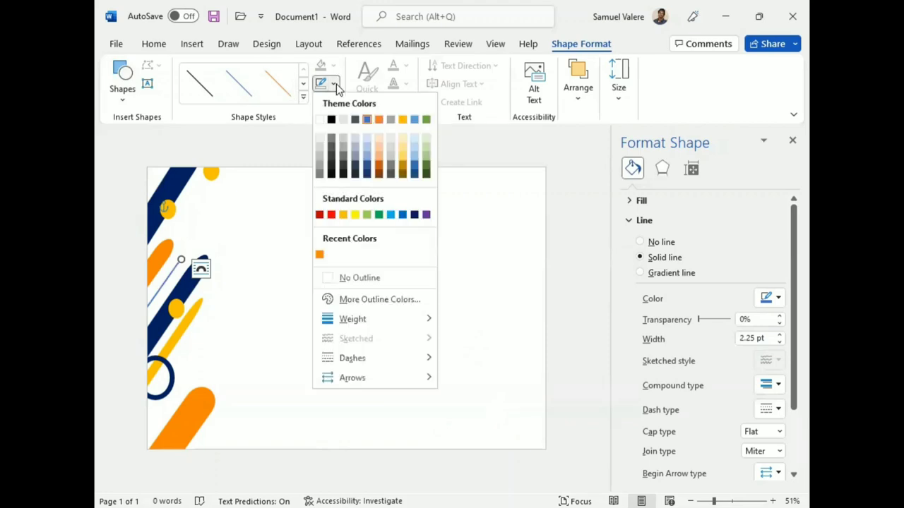
{"action": "left_click", "coordinate": [336, 173]}
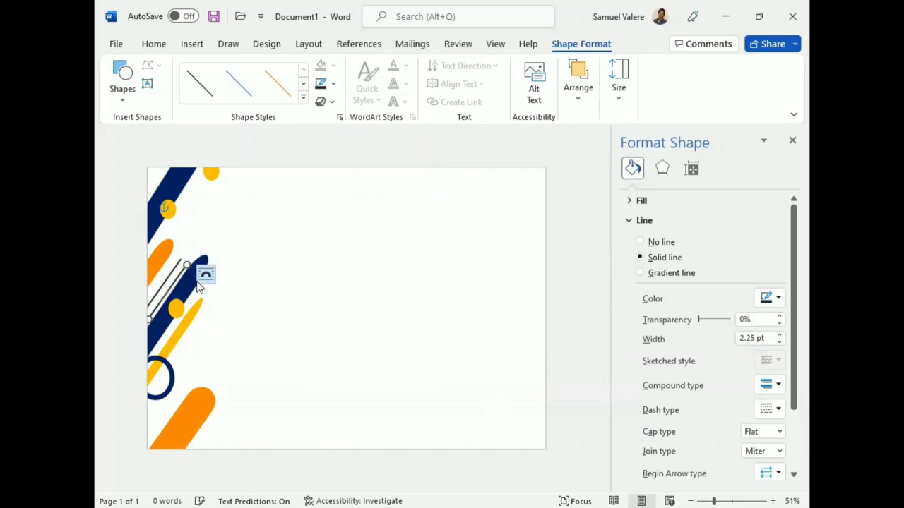
Copy the line to slant down from the top-edge dot.
{"action": "mouse_move", "coordinate": [166, 279]}
{"action": "left_mouse_down"}
{"action": "mouse_move", "coordinate": [172, 285]}
{"action": "mouse_move", "coordinate": [197, 192]}
{"action": "left_mouse_up"}
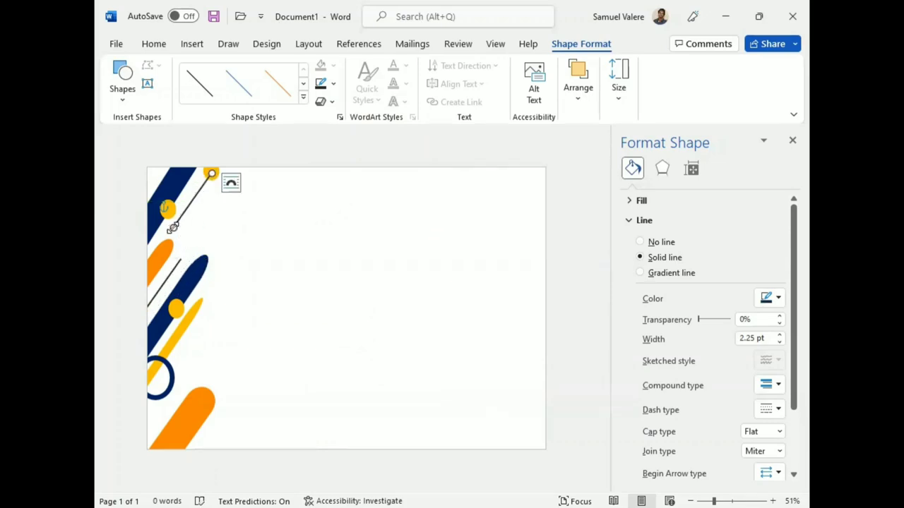
{"action": "left_click_drag", "start_coordinate": [172, 228], "coordinate": [176, 231]}
{"action": "left_click", "coordinate": [575, 92]}
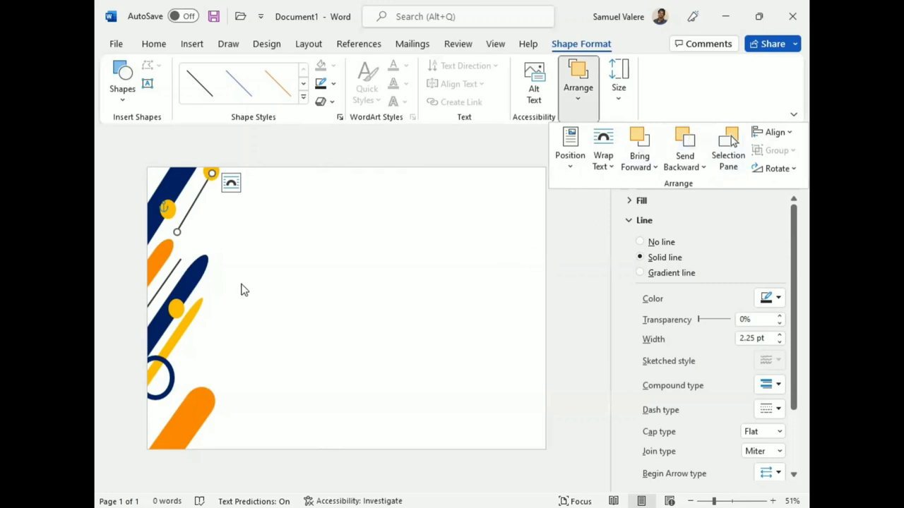
Copy the yellow bar up into the top-left corner beside the top dot.
{"action": "left_click", "coordinate": [178, 341]}
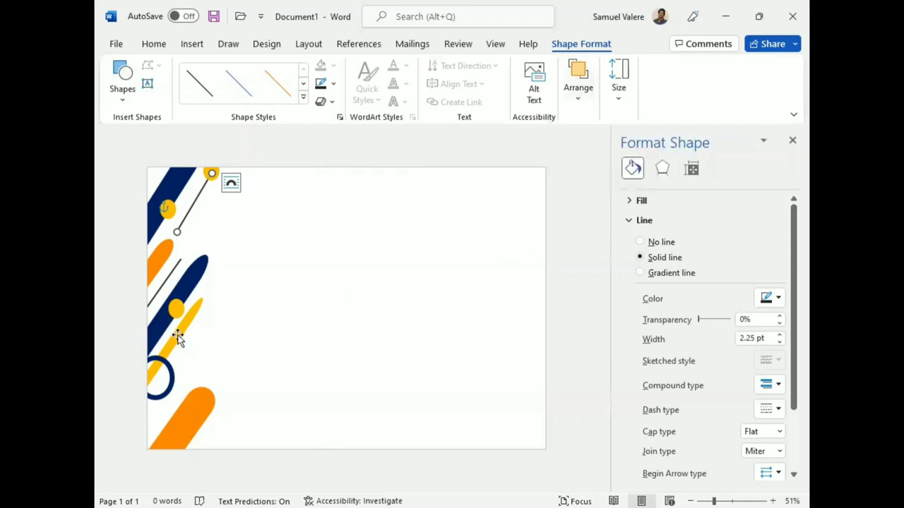
{"action": "left_click", "coordinate": [178, 340]}
{"action": "left_click_drag", "start_coordinate": [180, 344], "coordinate": [267, 135]}
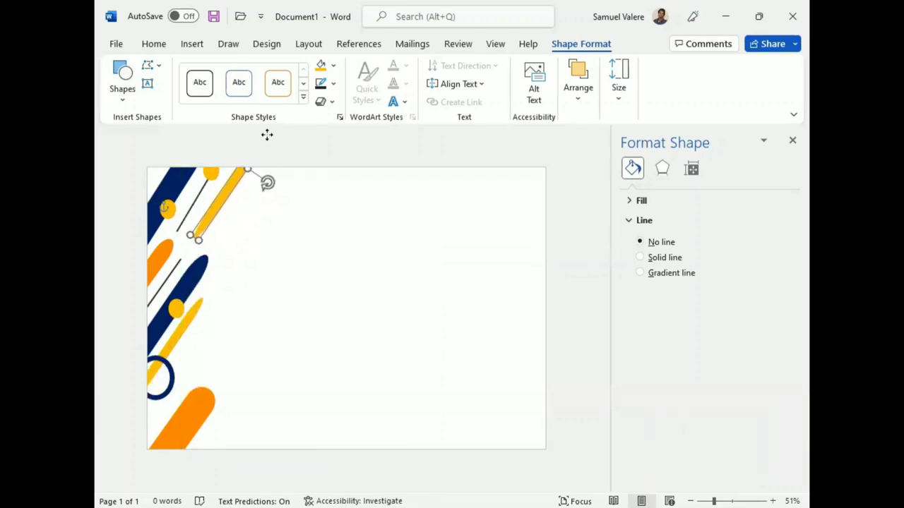
{"action": "left_click_drag", "start_coordinate": [216, 203], "coordinate": [224, 185]}
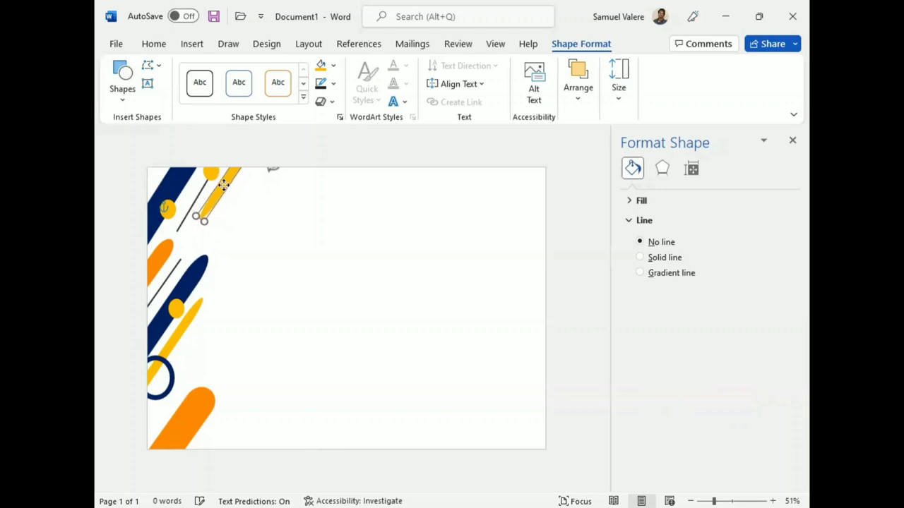
Fill the small top dot orange and the large bottom stroke yellow.
{"action": "left_click", "coordinate": [211, 173]}
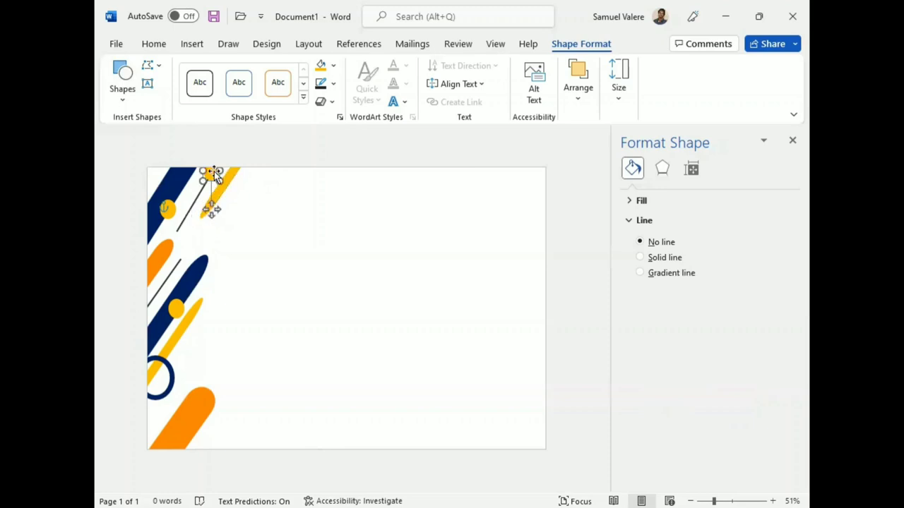
{"action": "left_click", "coordinate": [333, 65]}
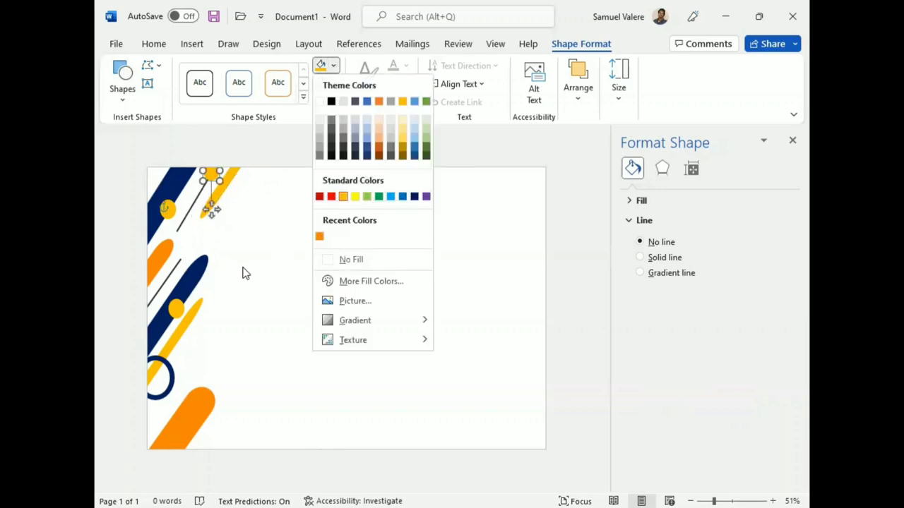
{"action": "left_click", "coordinate": [320, 237]}
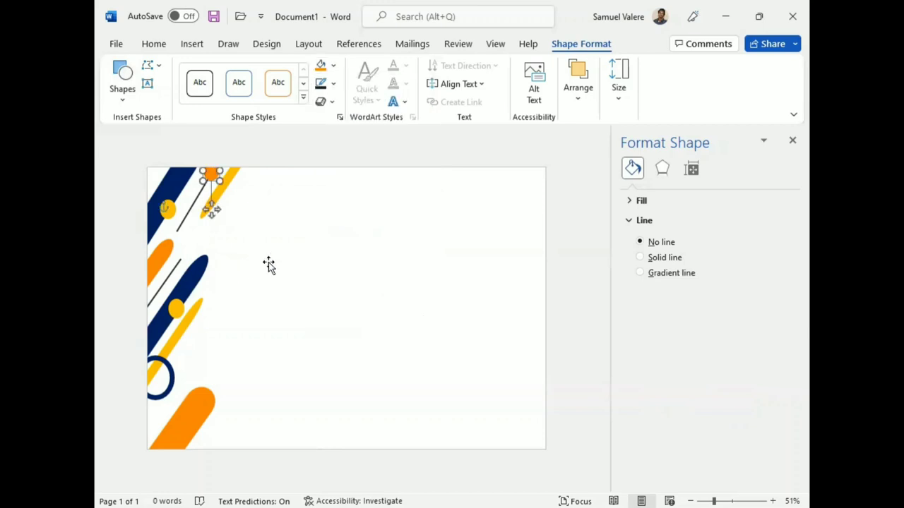
{"action": "mouse_move", "coordinate": [212, 175]}
{"action": "left_mouse_down"}
{"action": "mouse_move", "coordinate": [220, 180]}
{"action": "mouse_move", "coordinate": [240, 412]}
{"action": "mouse_move", "coordinate": [228, 404]}
{"action": "mouse_move", "coordinate": [227, 417]}
{"action": "left_mouse_up"}
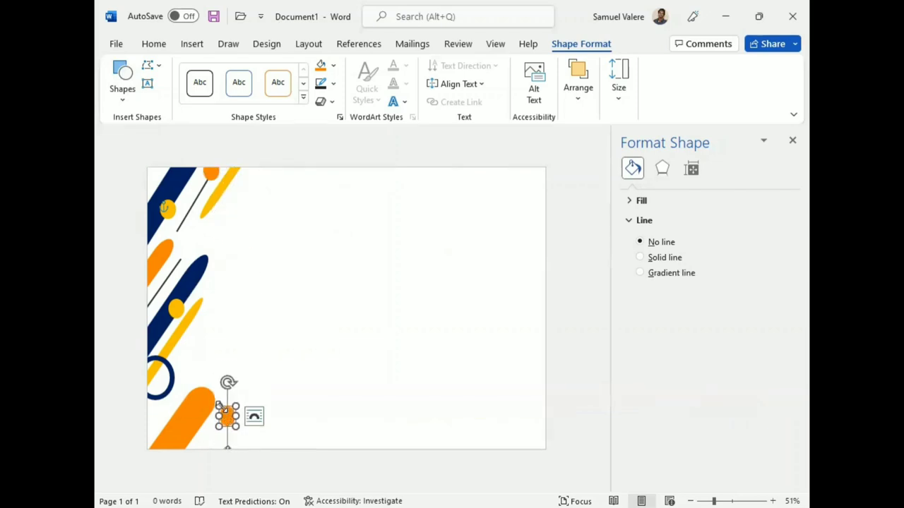
{"action": "left_click", "coordinate": [196, 411]}
{"action": "left_click", "coordinate": [334, 66]}
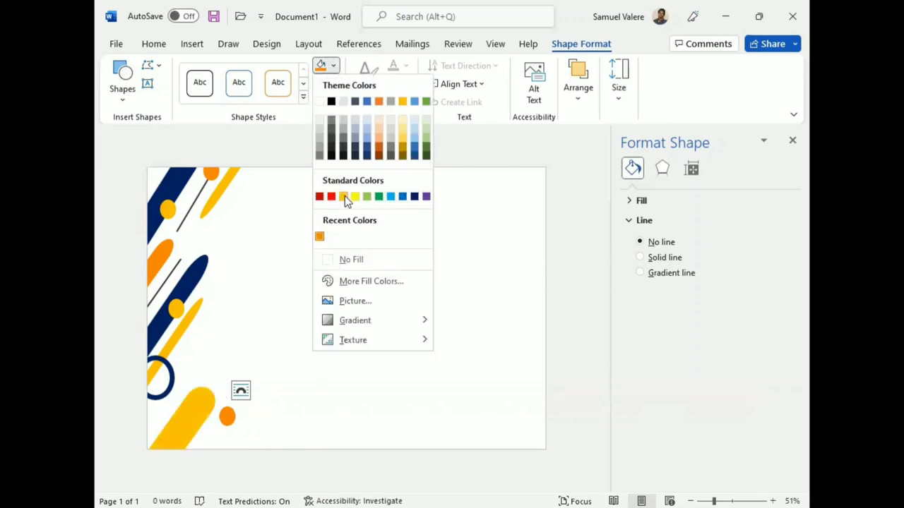
{"action": "left_click", "coordinate": [345, 196]}
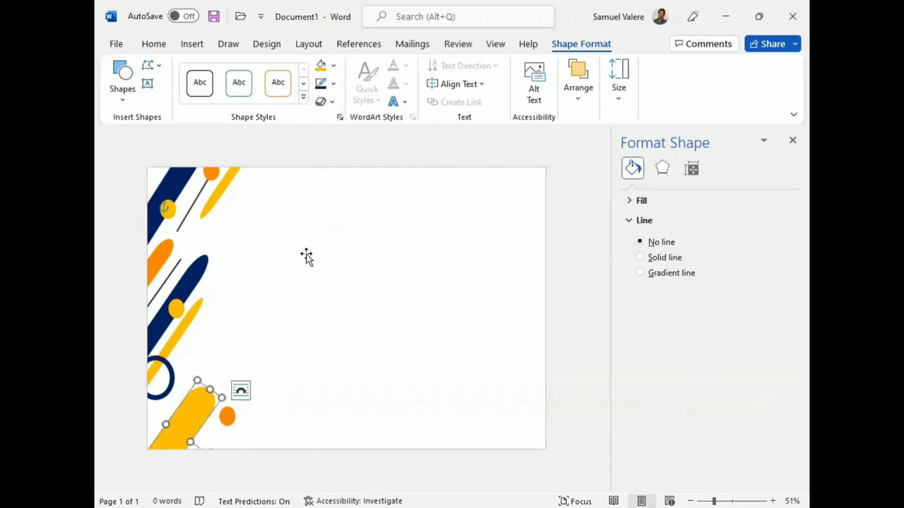
Copy the thin dark line beside the navy ring and lengthen it upward.
{"action": "left_click", "coordinate": [169, 379]}
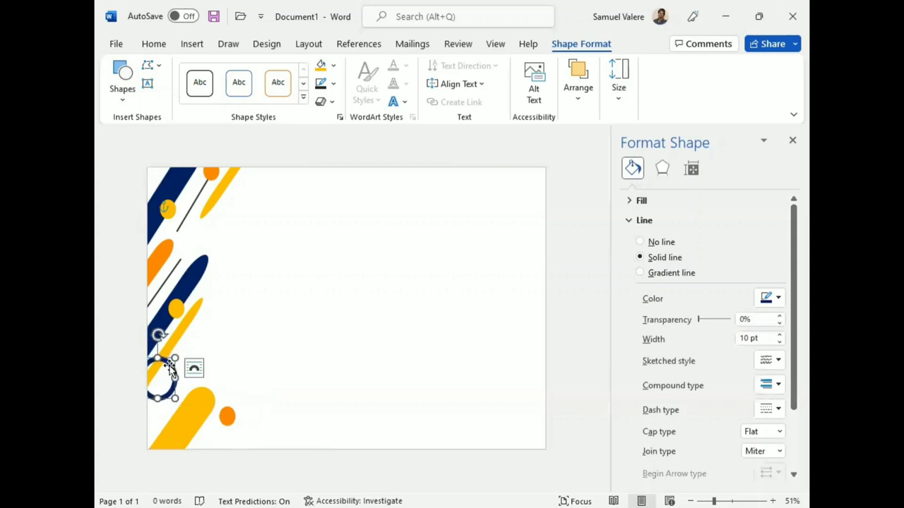
{"action": "left_click", "coordinate": [170, 270]}
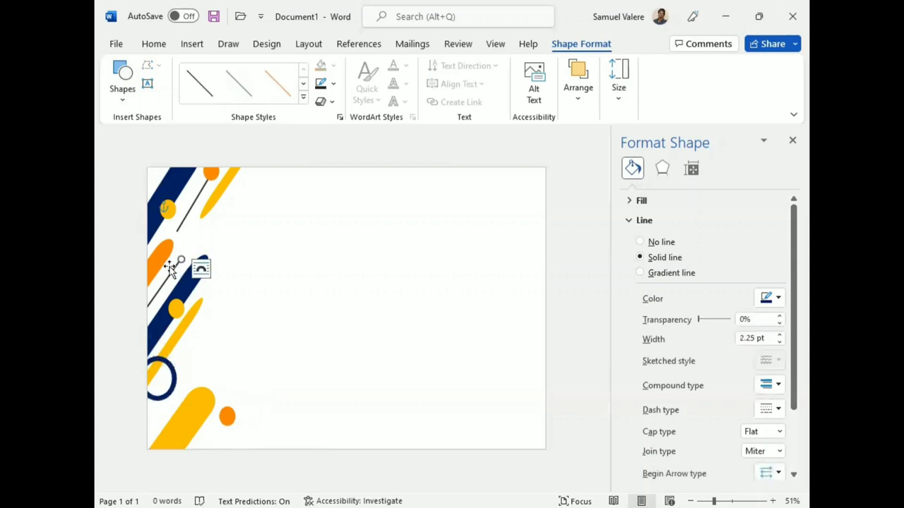
{"action": "left_click_drag", "start_coordinate": [170, 270], "coordinate": [168, 401]}
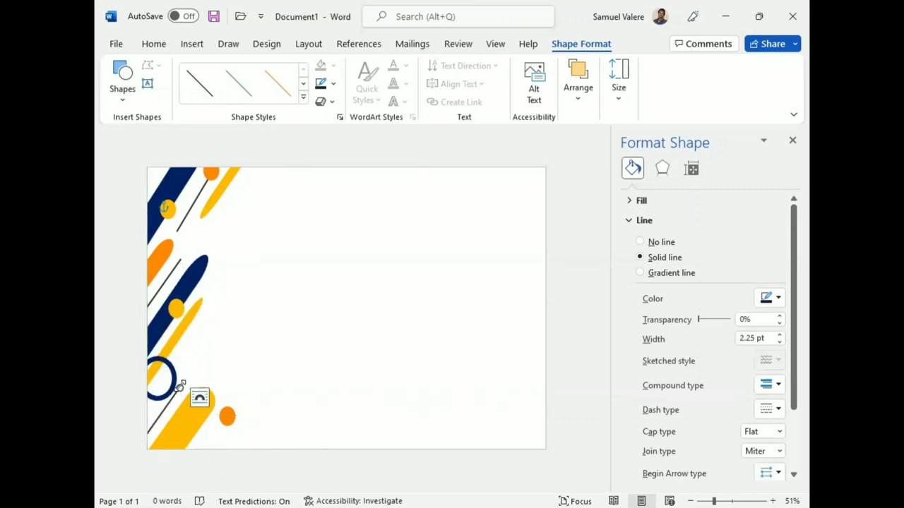
{"action": "left_click_drag", "start_coordinate": [180, 385], "coordinate": [201, 347]}
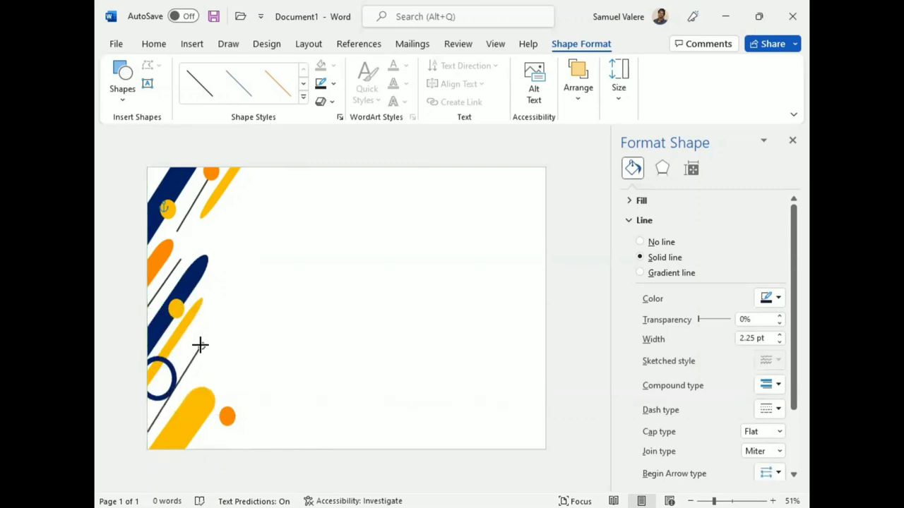
{"action": "left_click", "coordinate": [176, 400]}
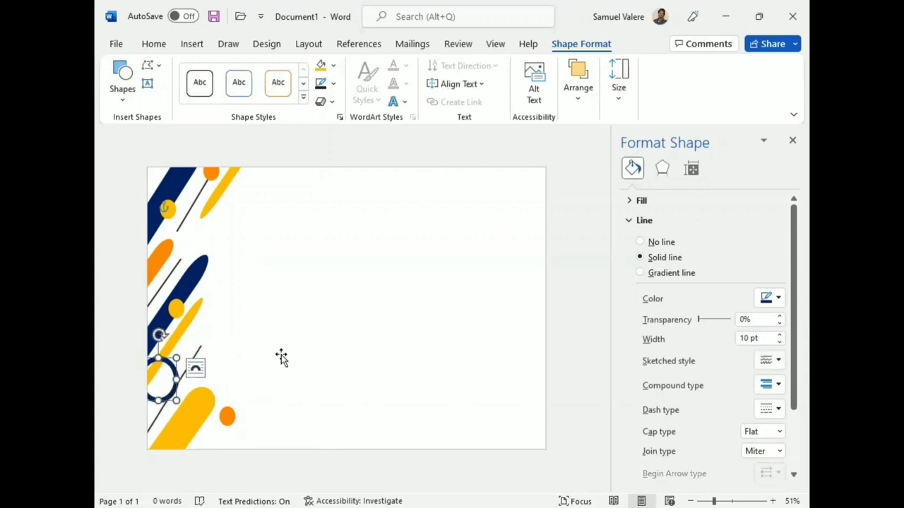
{"action": "left_click", "coordinate": [195, 355]}
{"action": "left_click", "coordinate": [195, 355]}
{"action": "left_click", "coordinate": [578, 88]}
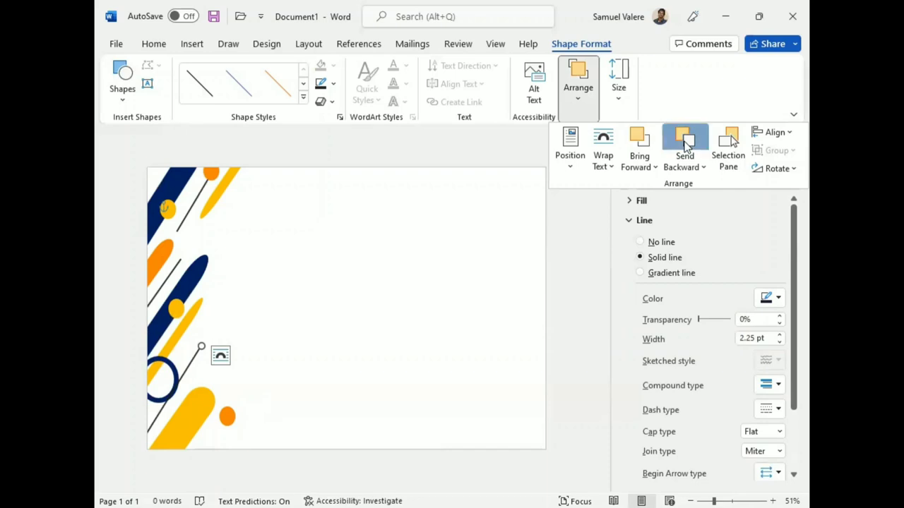
{"action": "left_click", "coordinate": [333, 325]}
Copy the yellow bar to the top-right corner, making one orange beside a yellow one.
{"action": "left_click", "coordinate": [221, 190]}
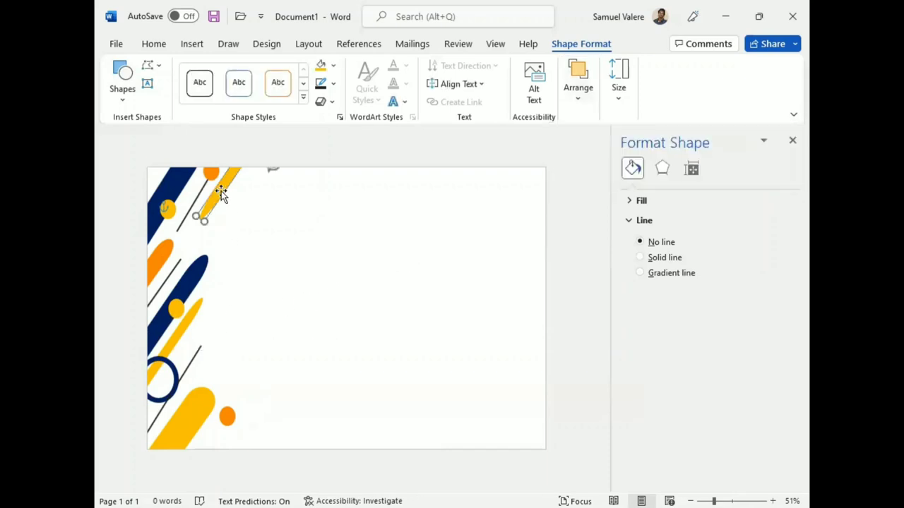
{"action": "mouse_move", "coordinate": [221, 191]}
{"action": "left_mouse_down"}
{"action": "mouse_move", "coordinate": [488, 190]}
{"action": "mouse_move", "coordinate": [481, 188]}
{"action": "mouse_move", "coordinate": [521, 200]}
{"action": "mouse_move", "coordinate": [528, 192]}
{"action": "left_mouse_up"}
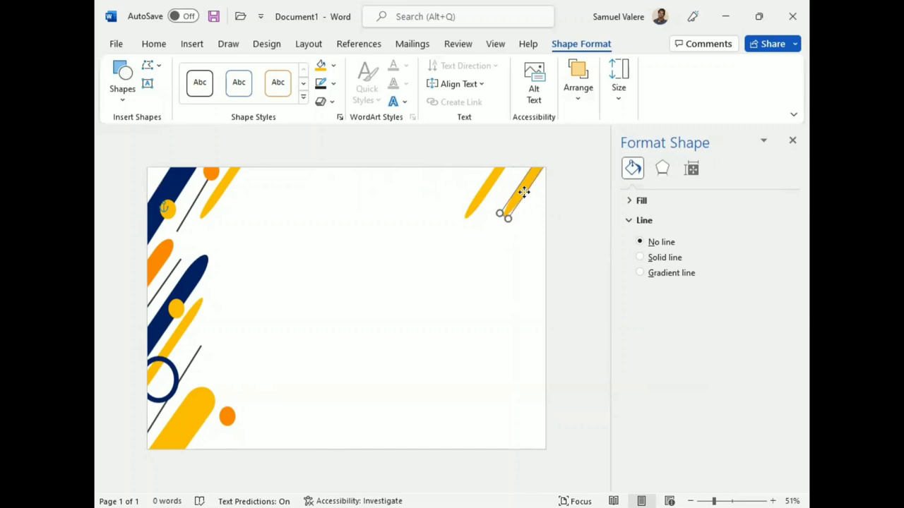
{"action": "left_click", "coordinate": [332, 65]}
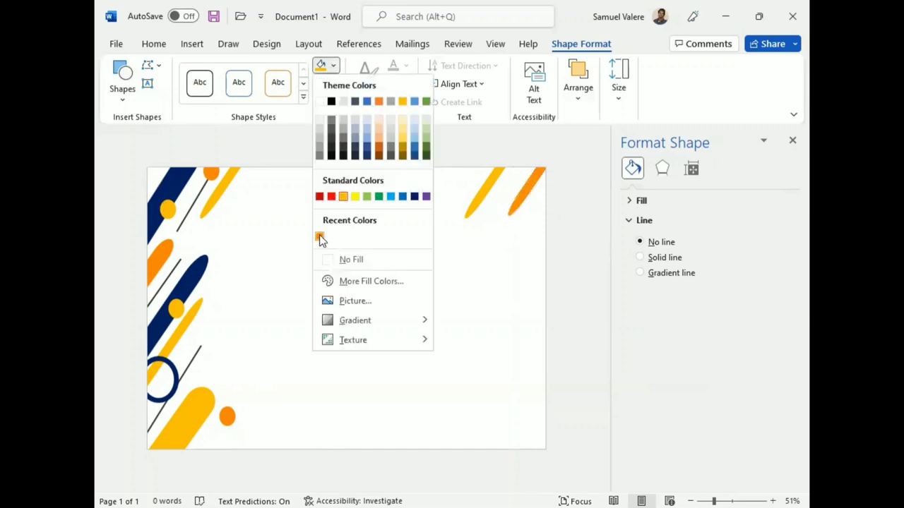
{"action": "left_click", "coordinate": [317, 236]}
{"action": "left_click", "coordinate": [493, 185]}
{"action": "left_click_drag", "start_coordinate": [494, 184], "coordinate": [504, 186]}
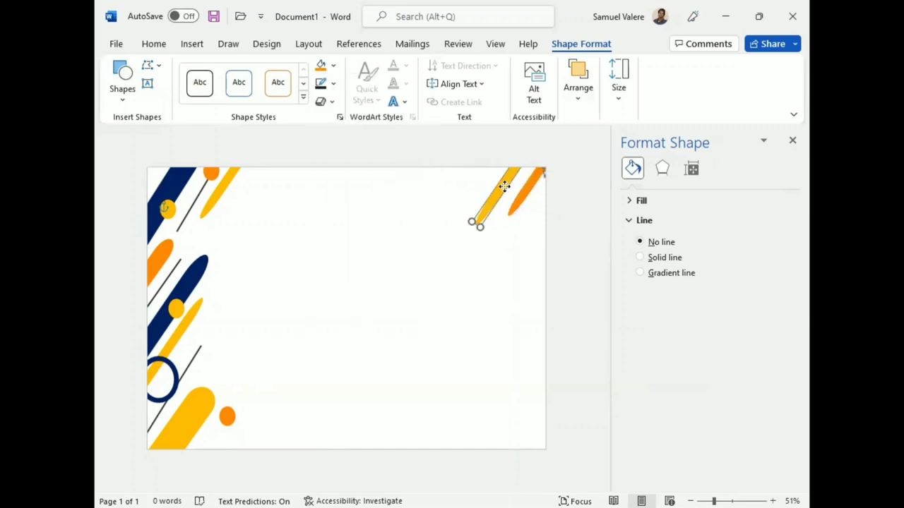
Copy the orange dot and a thin dark line to the top-right corner.
{"action": "left_click", "coordinate": [218, 180]}
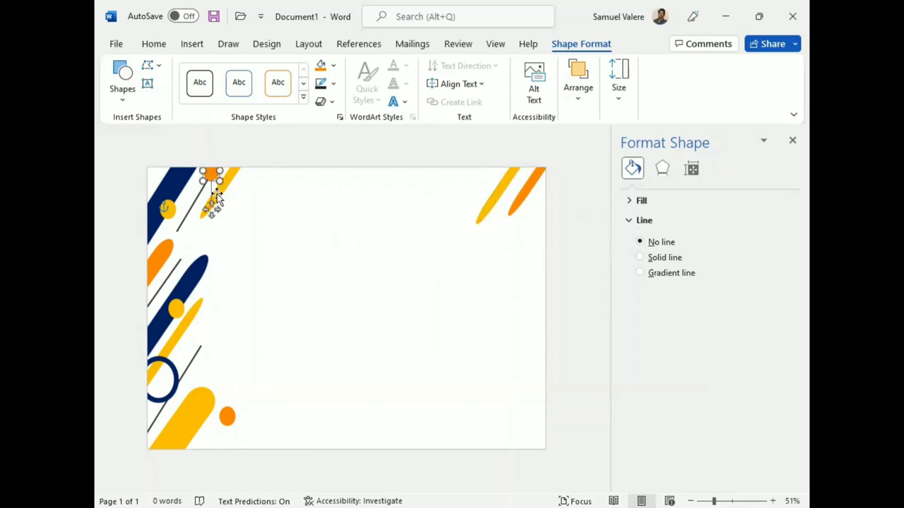
{"action": "left_click_drag", "start_coordinate": [219, 202], "coordinate": [473, 193]}
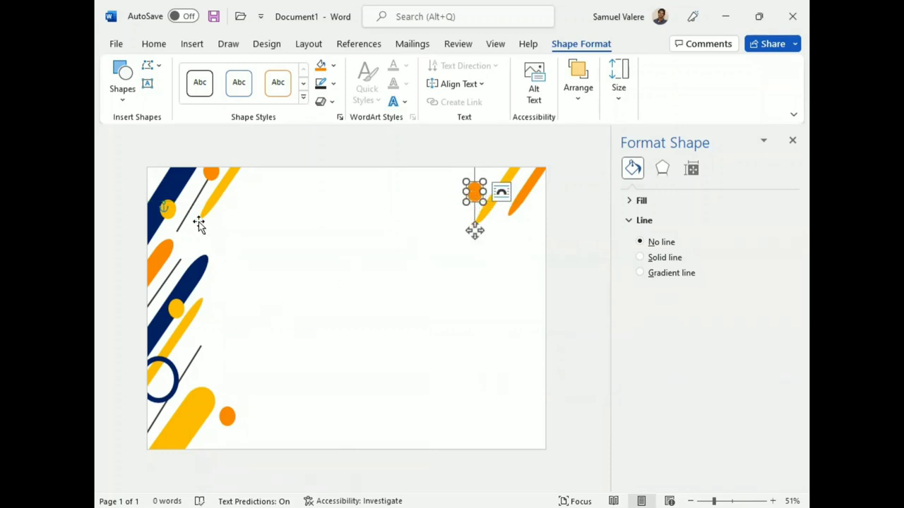
{"action": "mouse_move", "coordinate": [189, 214]}
{"action": "left_mouse_down"}
{"action": "mouse_move", "coordinate": [376, 235]}
{"action": "mouse_move", "coordinate": [515, 225]}
{"action": "left_mouse_up"}
{"action": "key", "text": "Right"}
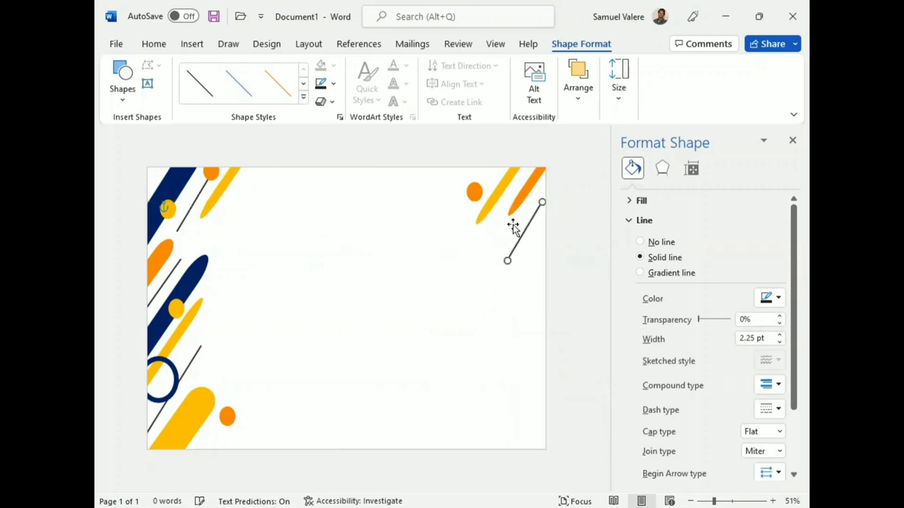
{"action": "key", "text": "Up"}
{"action": "key", "text": "Up"}
{"action": "key", "text": "Up"}
{"action": "key", "text": "Up"}
{"action": "left_click_drag", "start_coordinate": [513, 241], "coordinate": [491, 264]}
Move the navy ring into the top-right corner over the stripes.
{"action": "left_click", "coordinate": [174, 375]}
{"action": "mouse_move", "coordinate": [174, 374]}
{"action": "left_mouse_down"}
{"action": "mouse_move", "coordinate": [513, 224]}
{"action": "mouse_move", "coordinate": [516, 200]}
{"action": "left_mouse_up"}
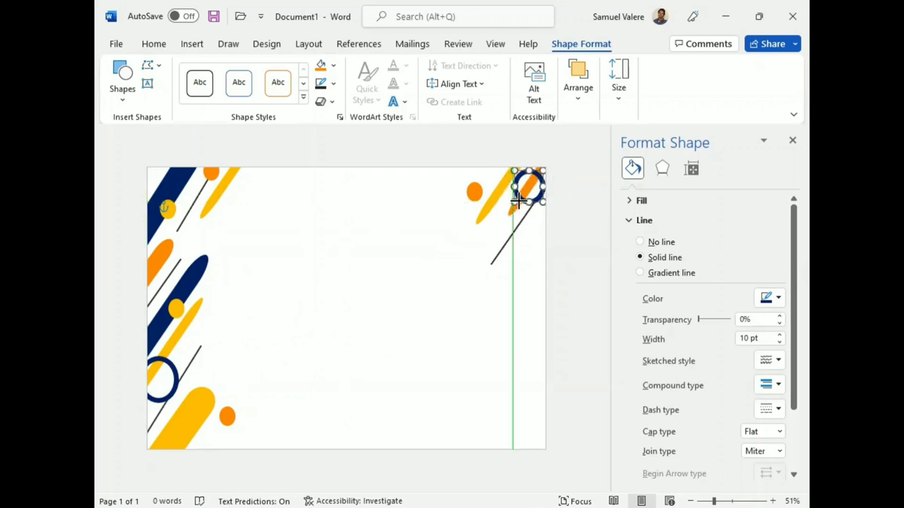
{"action": "left_click_drag", "start_coordinate": [521, 201], "coordinate": [536, 201]}
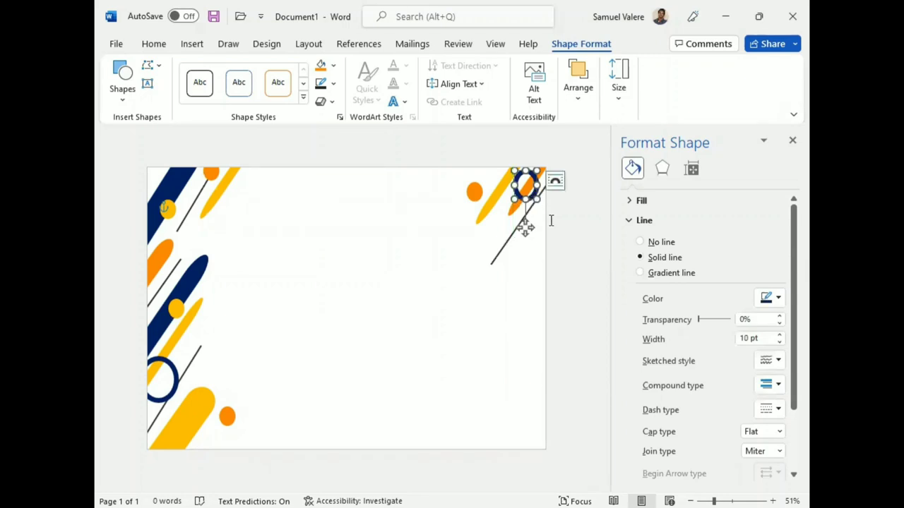
{"action": "key", "text": "Down"}
{"action": "key", "text": "Down"}
{"action": "key", "text": "Down"}
{"action": "key", "text": "Down"}
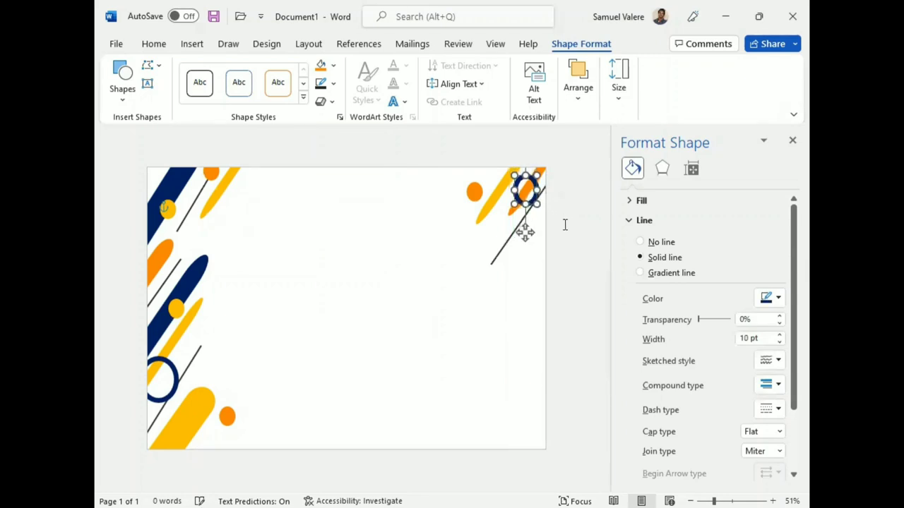
Recolour a right-edge stripe dark blue and slide the orange stripe further down the right edge.
{"action": "left_click", "coordinate": [208, 256]}
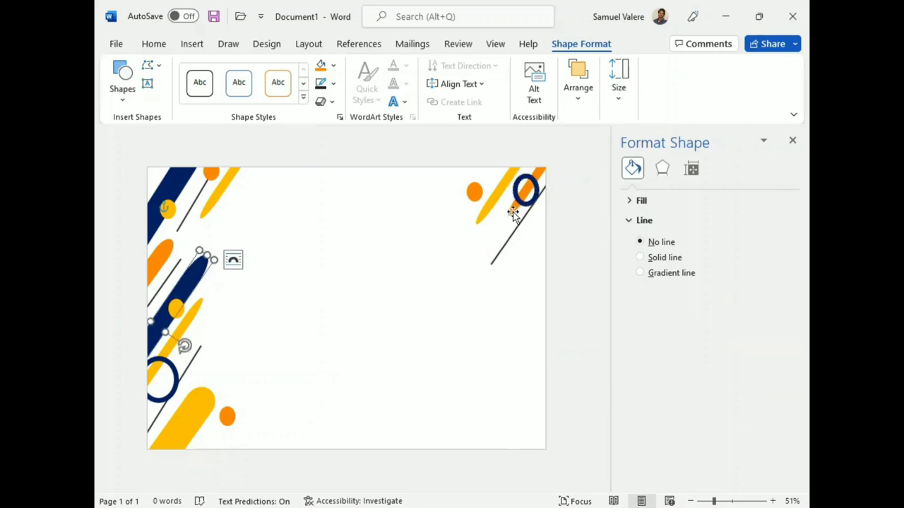
{"action": "left_click", "coordinate": [512, 210]}
{"action": "mouse_move", "coordinate": [528, 201]}
{"action": "left_mouse_down"}
{"action": "mouse_move", "coordinate": [527, 250]}
{"action": "mouse_move", "coordinate": [536, 234]}
{"action": "left_mouse_up"}
{"action": "left_click", "coordinate": [334, 65]}
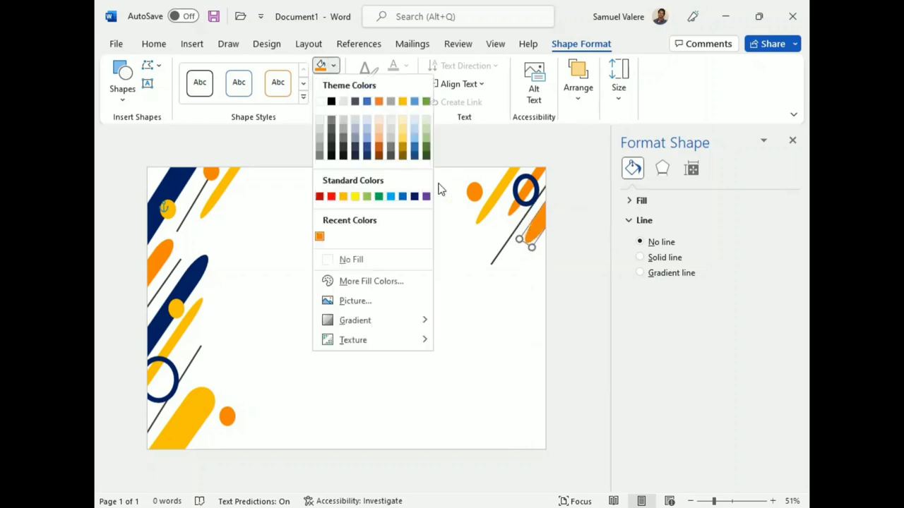
{"action": "left_click", "coordinate": [412, 196]}
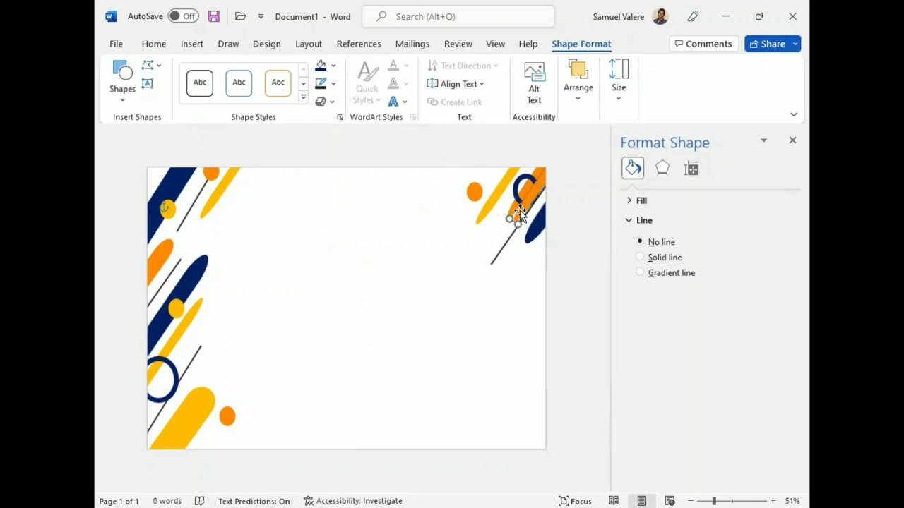
{"action": "mouse_move", "coordinate": [513, 211]}
{"action": "left_mouse_down"}
{"action": "mouse_move", "coordinate": [535, 263]}
{"action": "mouse_move", "coordinate": [520, 264]}
{"action": "mouse_move", "coordinate": [513, 299]}
{"action": "mouse_move", "coordinate": [492, 317]}
{"action": "mouse_move", "coordinate": [511, 314]}
{"action": "left_mouse_up"}
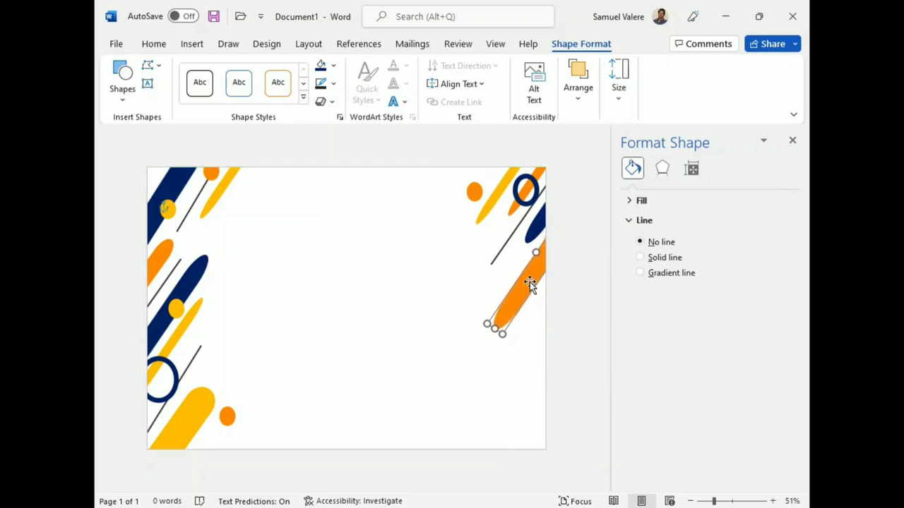
Place the small yellow stripe beside the orange one and add an enlarged yellow circle below.
{"action": "left_click", "coordinate": [487, 208]}
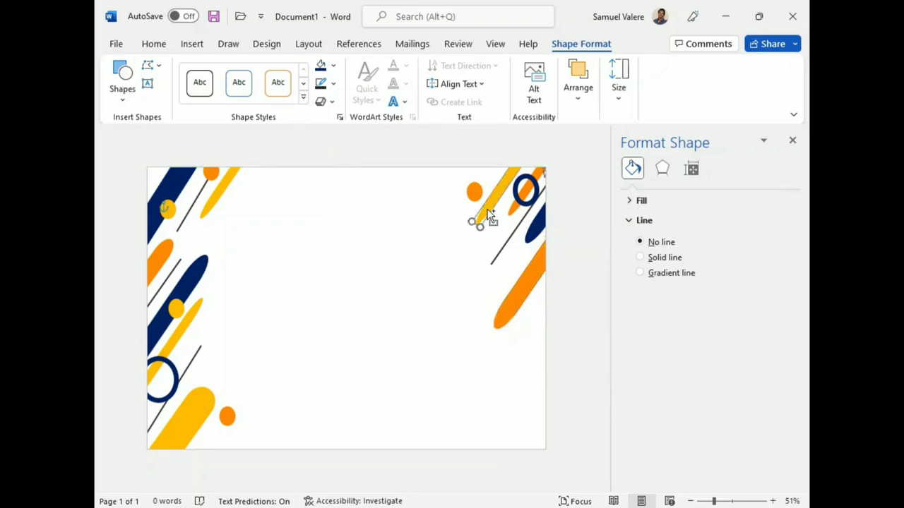
{"action": "left_click_drag", "start_coordinate": [487, 211], "coordinate": [542, 304]}
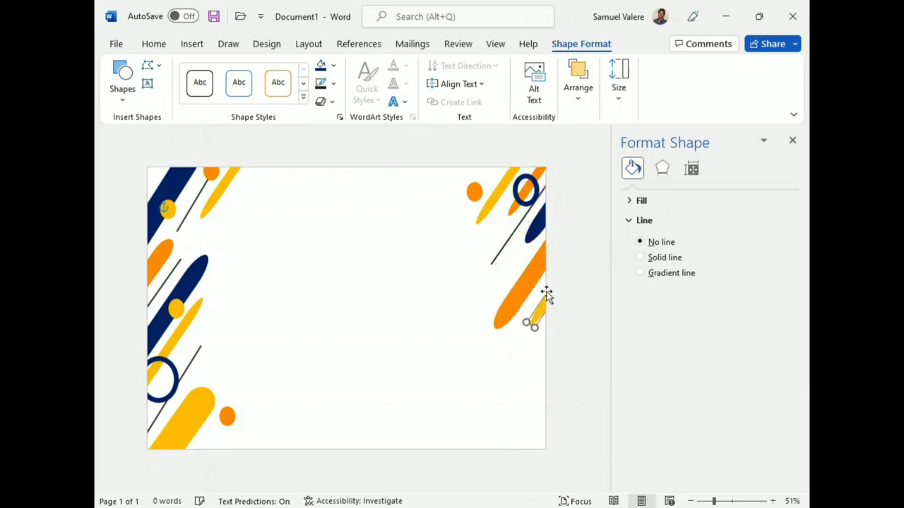
{"action": "left_click_drag", "start_coordinate": [549, 300], "coordinate": [551, 290]}
{"action": "key", "text": "Right"}
{"action": "left_click", "coordinate": [178, 309]}
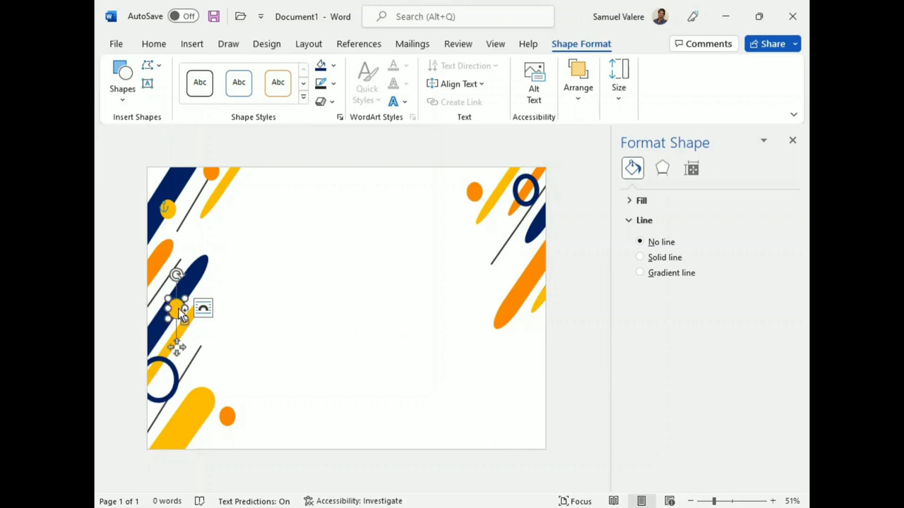
{"action": "left_click_drag", "start_coordinate": [183, 316], "coordinate": [531, 352]}
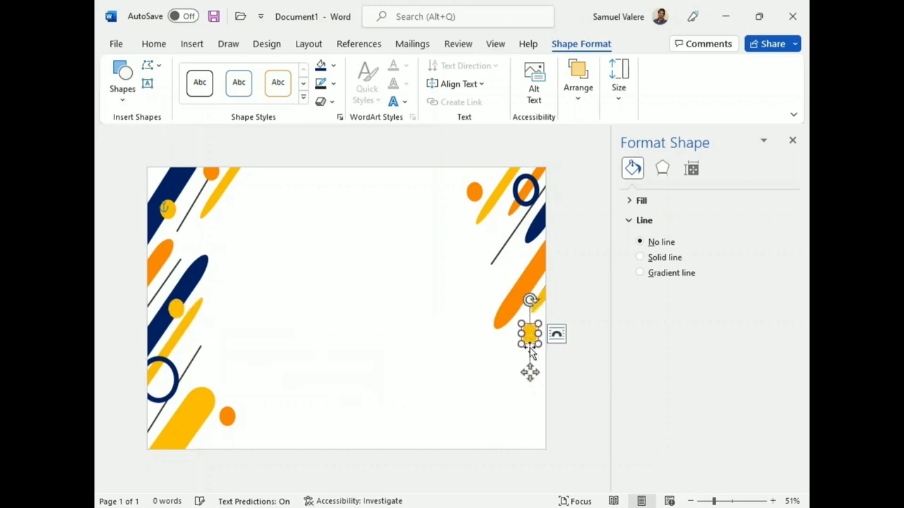
{"action": "mouse_move", "coordinate": [520, 344]}
{"action": "left_mouse_down"}
{"action": "mouse_move", "coordinate": [512, 368]}
{"action": "mouse_move", "coordinate": [546, 367]}
{"action": "mouse_move", "coordinate": [528, 353]}
{"action": "left_mouse_up"}
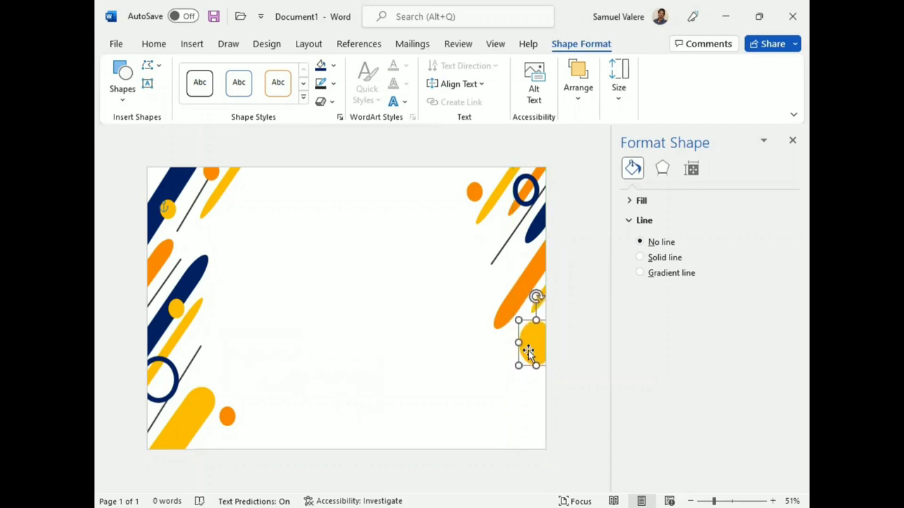
Copy the thin diagonal line and a widened navy bar into the lower-right edge.
{"action": "left_click", "coordinate": [510, 239]}
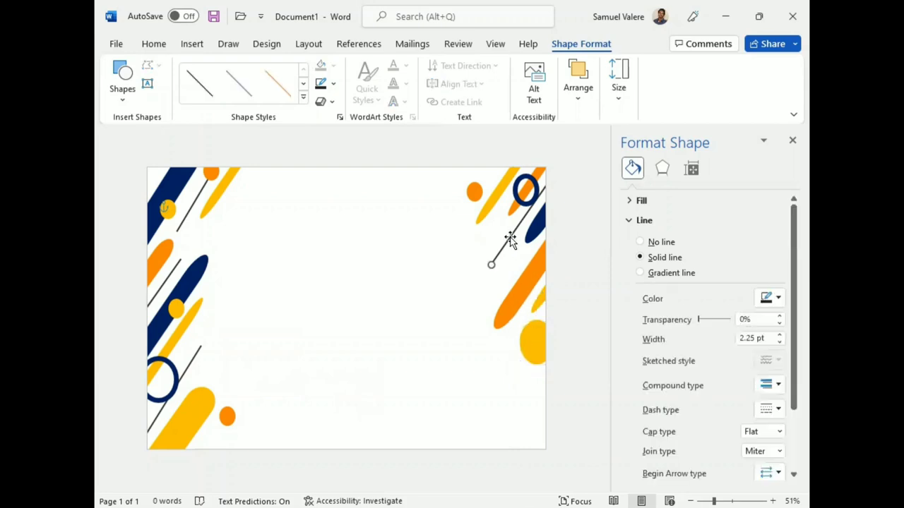
{"action": "mouse_move", "coordinate": [511, 242]}
{"action": "left_mouse_down"}
{"action": "mouse_move", "coordinate": [531, 357]}
{"action": "mouse_move", "coordinate": [513, 374]}
{"action": "left_mouse_up"}
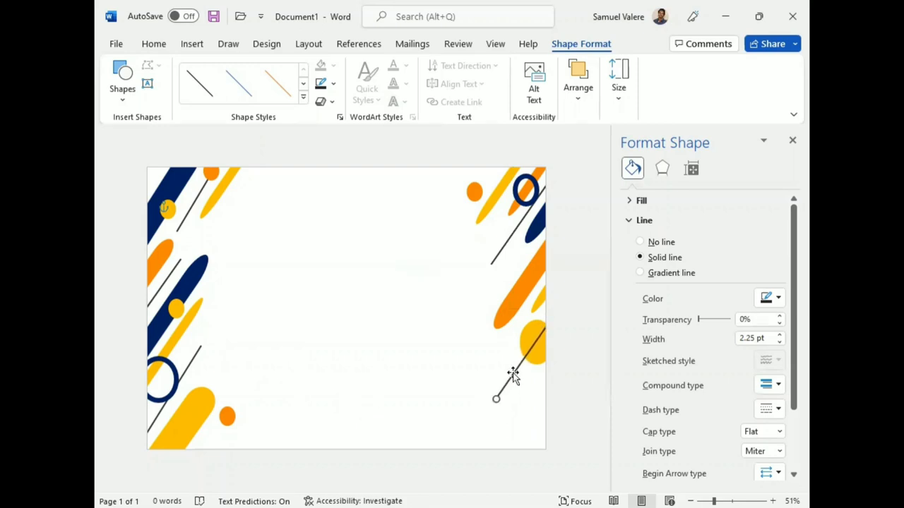
{"action": "left_click", "coordinate": [531, 240]}
{"action": "mouse_move", "coordinate": [530, 240]}
{"action": "left_mouse_down"}
{"action": "mouse_move", "coordinate": [460, 454]}
{"action": "mouse_move", "coordinate": [427, 495]}
{"action": "left_mouse_up"}
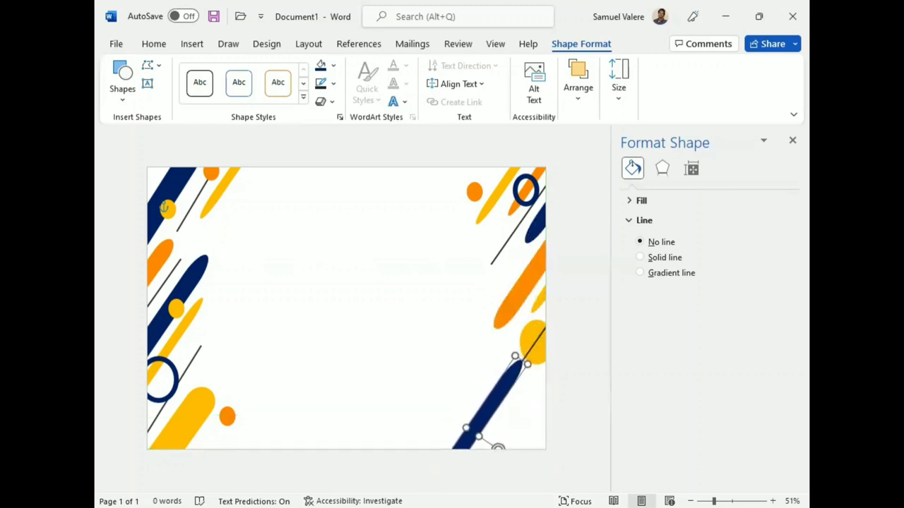
{"action": "mouse_move", "coordinate": [480, 442]}
{"action": "left_mouse_down"}
{"action": "mouse_move", "coordinate": [533, 238]}
{"action": "mouse_move", "coordinate": [497, 399]}
{"action": "left_mouse_up"}
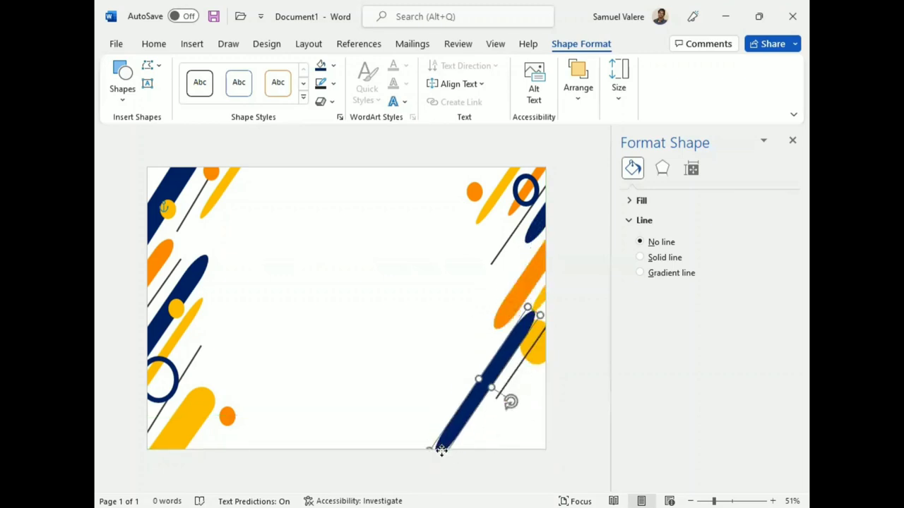
{"action": "left_click_drag", "start_coordinate": [480, 428], "coordinate": [494, 415]}
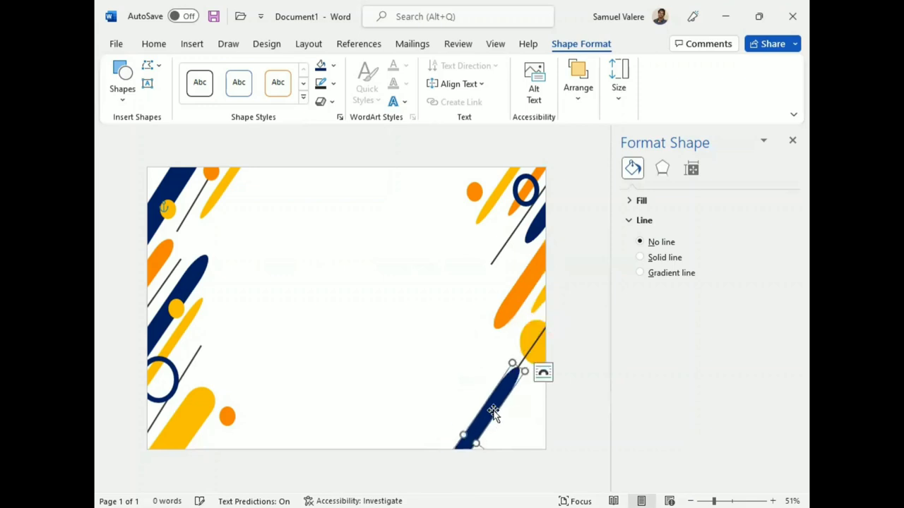
{"action": "left_click_drag", "start_coordinate": [522, 372], "coordinate": [504, 386]}
{"action": "left_click_drag", "start_coordinate": [507, 386], "coordinate": [507, 385]}
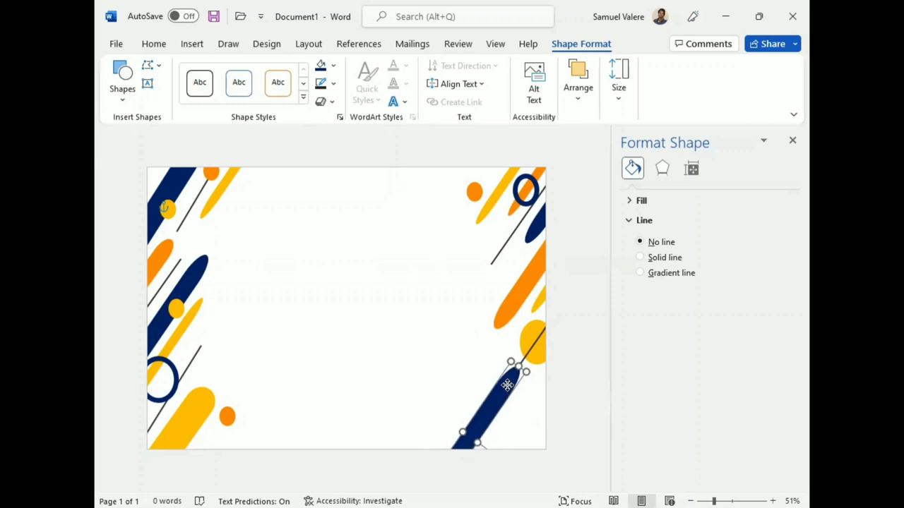
Add copies of the orange stripe, navy shape and yellow circle to the bottom-right corner, nudging the orange circle.
{"action": "left_click", "coordinate": [511, 210]}
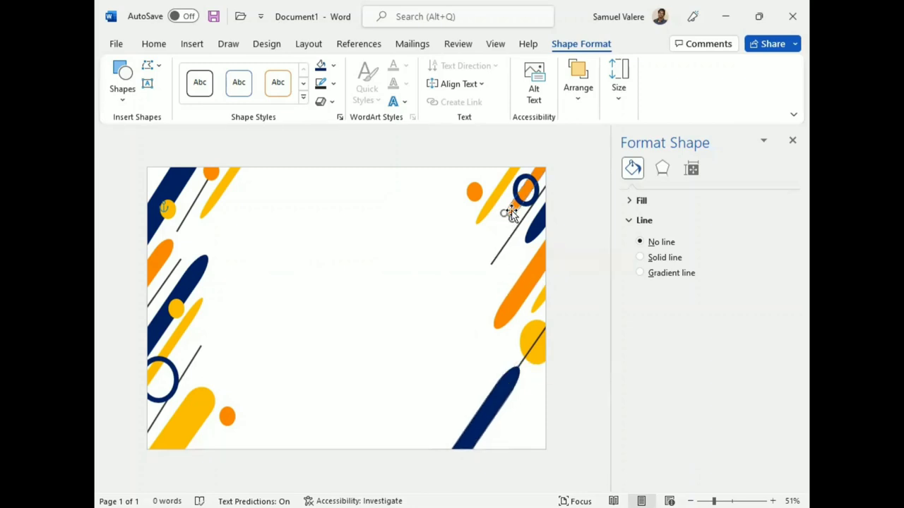
{"action": "mouse_move", "coordinate": [512, 210]}
{"action": "left_mouse_down"}
{"action": "mouse_move", "coordinate": [507, 440]}
{"action": "mouse_move", "coordinate": [487, 456]}
{"action": "left_mouse_up"}
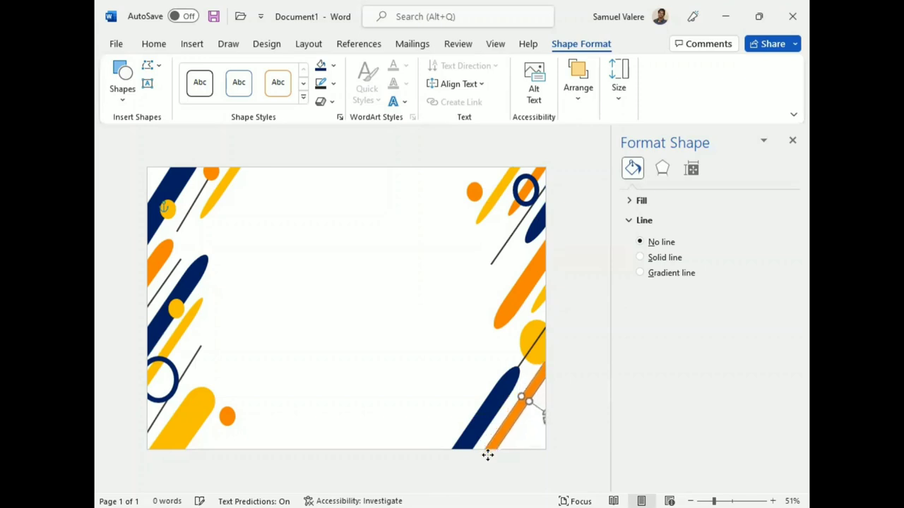
{"action": "left_click", "coordinate": [533, 240]}
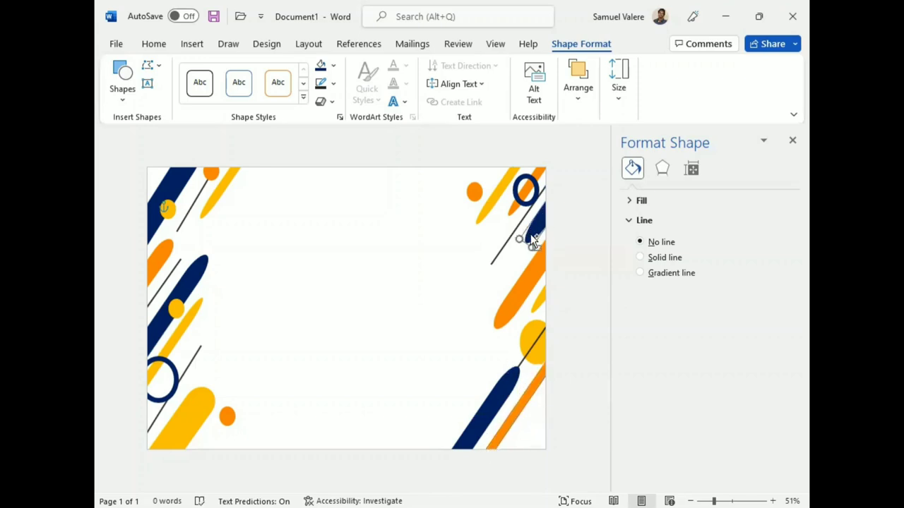
{"action": "left_click_drag", "start_coordinate": [534, 241], "coordinate": [516, 447]}
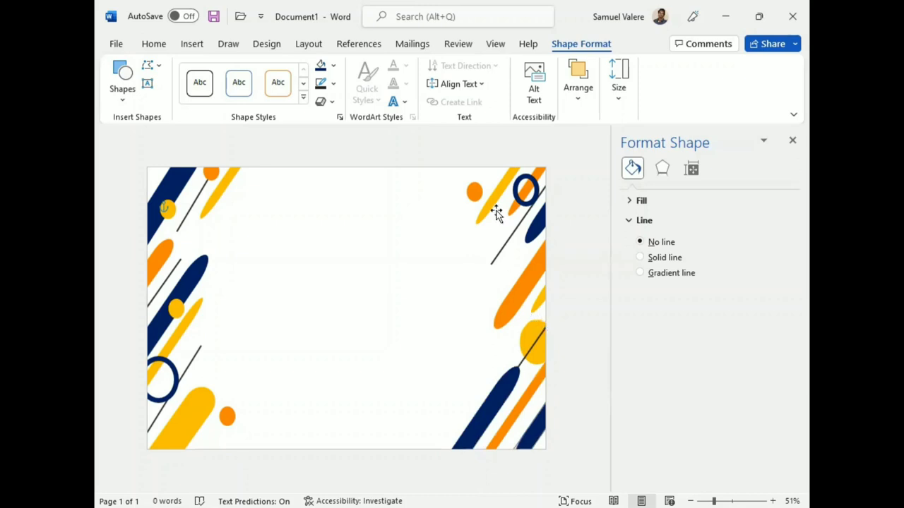
{"action": "left_click", "coordinate": [177, 309]}
{"action": "mouse_move", "coordinate": [176, 311]}
{"action": "left_mouse_down"}
{"action": "mouse_move", "coordinate": [519, 409]}
{"action": "mouse_move", "coordinate": [536, 433]}
{"action": "left_mouse_up"}
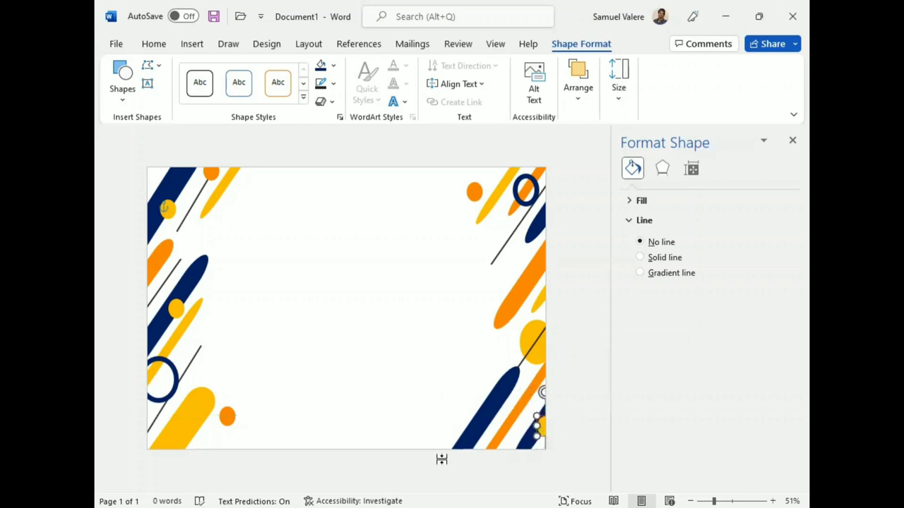
{"action": "left_click", "coordinate": [228, 415]}
{"action": "left_click_drag", "start_coordinate": [224, 423], "coordinate": [218, 425]}
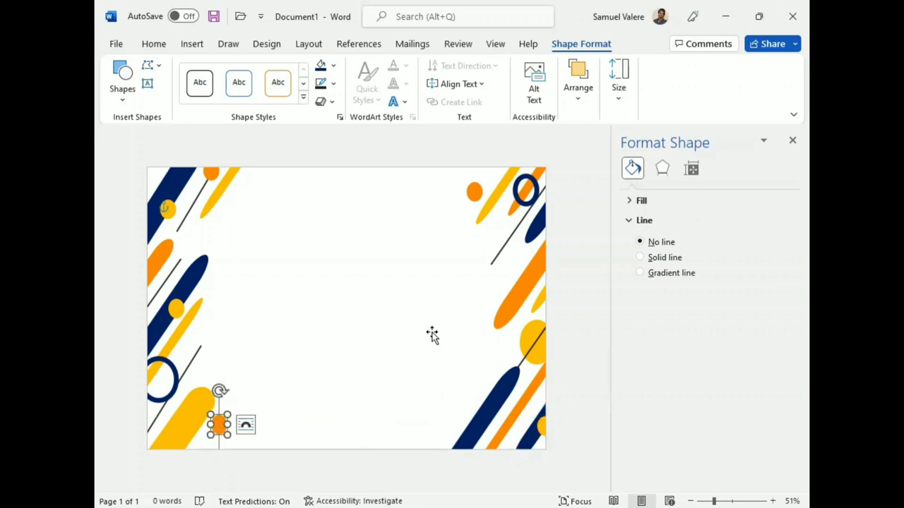
Add a text box reading 'Certificate' near the top centre in Times New Roman.
{"action": "left_click", "coordinate": [147, 84]}
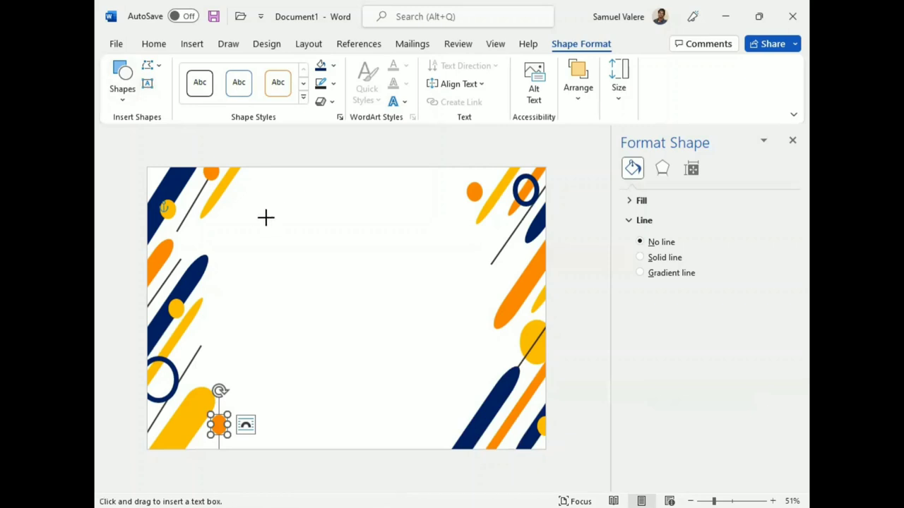
{"action": "left_click_drag", "start_coordinate": [254, 193], "coordinate": [459, 236]}
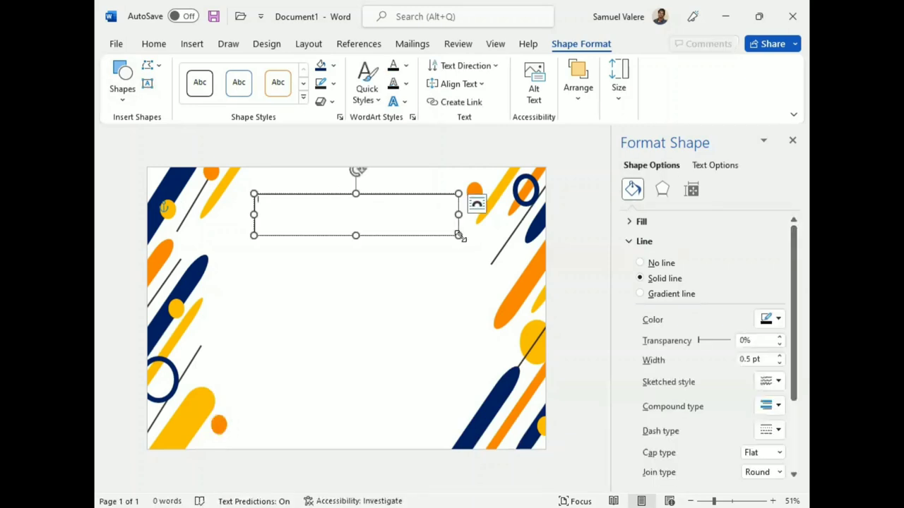
{"action": "type", "text": "Certificate"}
{"action": "double_click", "coordinate": [271, 199]}
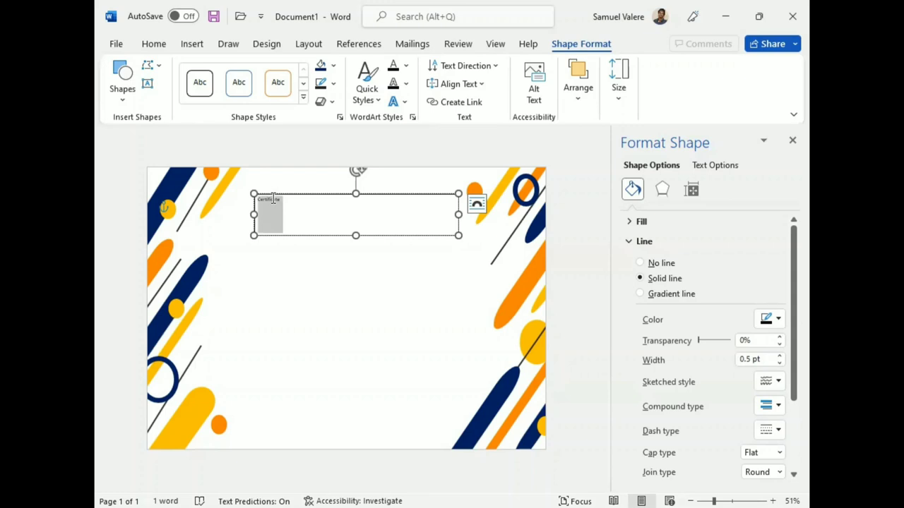
{"action": "left_click", "coordinate": [153, 44]}
{"action": "left_click", "coordinate": [279, 65]}
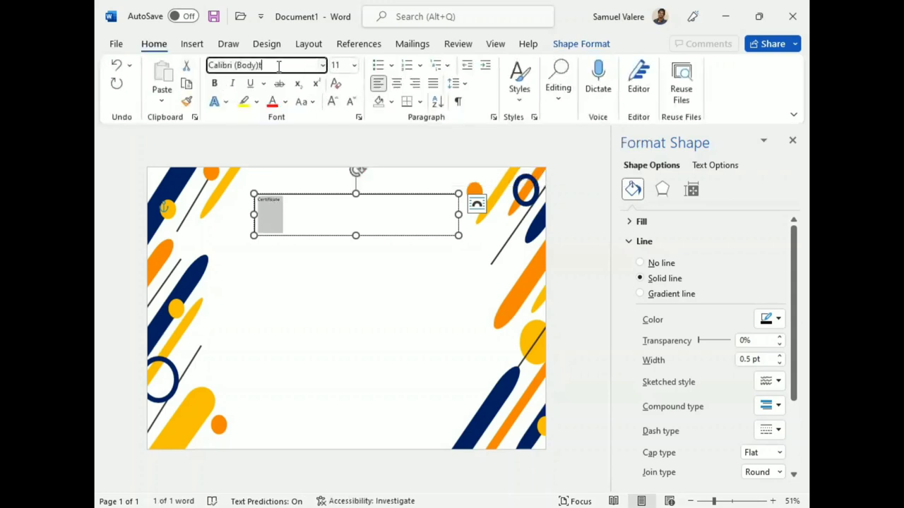
{"action": "key", "text": "ctrl+a"}
{"action": "key", "text": "BackSpace"}
{"action": "type", "text": "Times New Roman"}
{"action": "key", "text": "Return"}
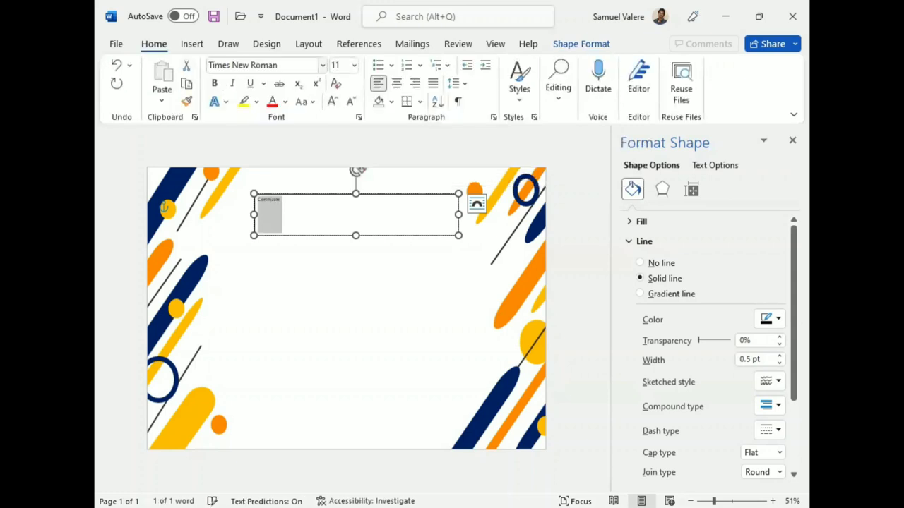
Centre and enlarge the title and change it to UPPERCASE.
{"action": "left_click", "coordinate": [331, 101]}
{"action": "key", "text": "ctrl+e"}
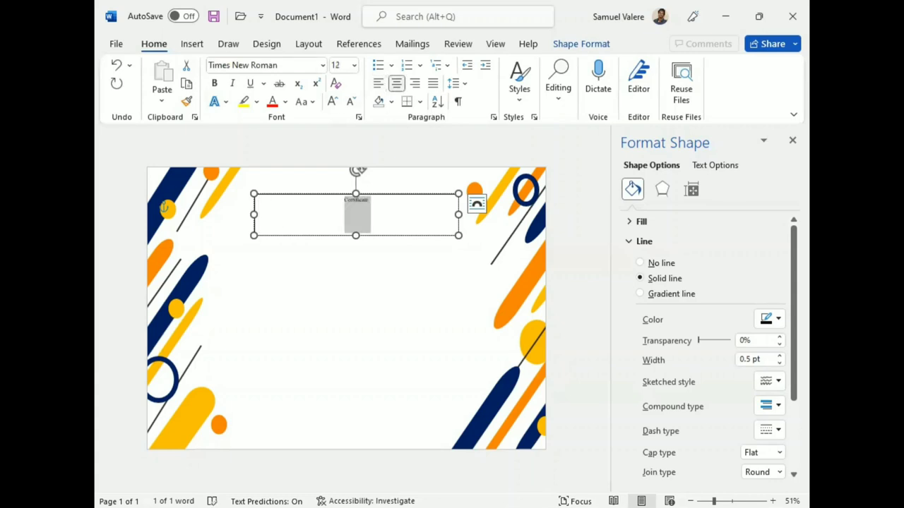
{"action": "left_click", "coordinate": [331, 101]}
{"action": "left_click", "coordinate": [332, 101]}
{"action": "left_click", "coordinate": [332, 100]}
{"action": "left_click", "coordinate": [332, 101]}
{"action": "left_click", "coordinate": [331, 101]}
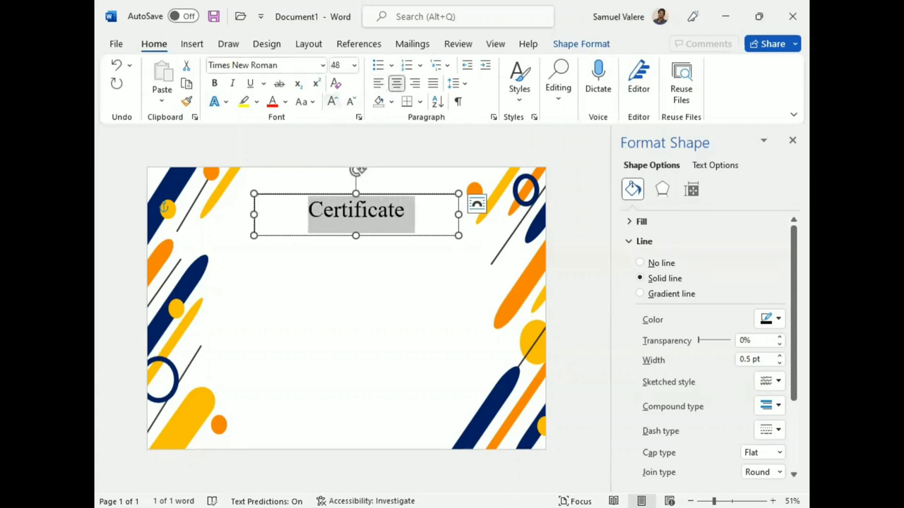
{"action": "left_click", "coordinate": [304, 101]}
{"action": "left_click", "coordinate": [336, 163]}
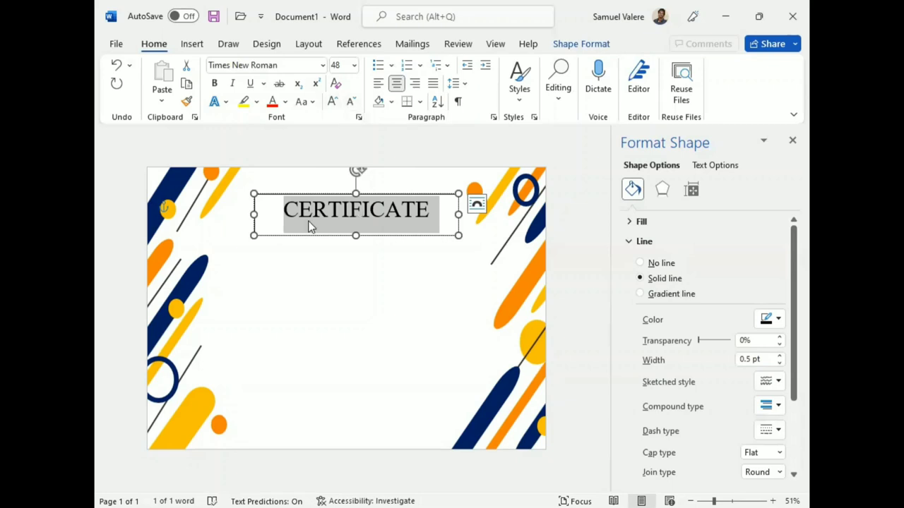
Expand the CERTIFICATE letter spacing by 2 pt.
{"action": "key", "text": "ctrl+d"}
{"action": "left_click", "coordinate": [367, 101]}
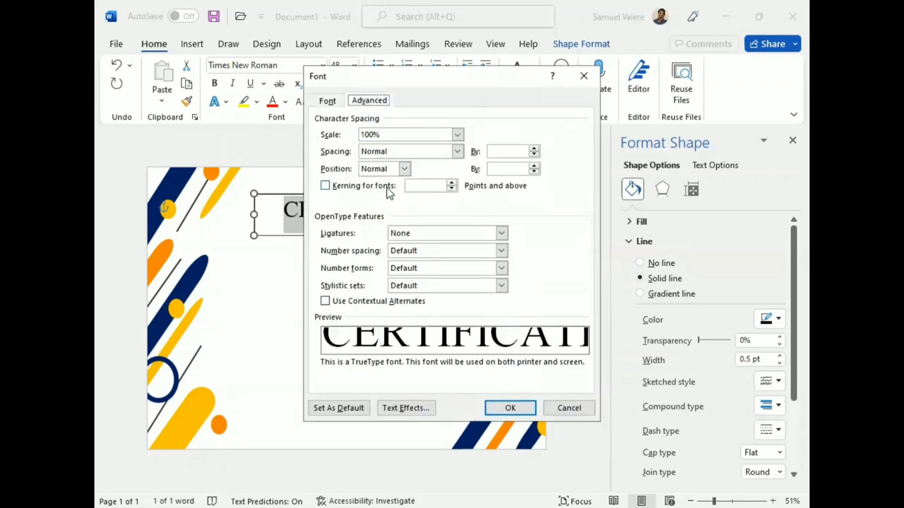
{"action": "left_click", "coordinate": [458, 151]}
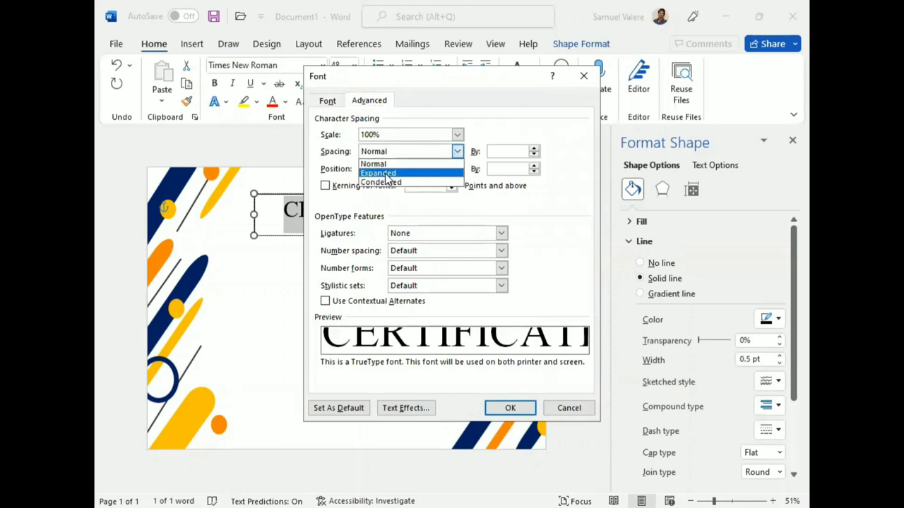
{"action": "left_click", "coordinate": [382, 173]}
{"action": "type", "text": "2"}
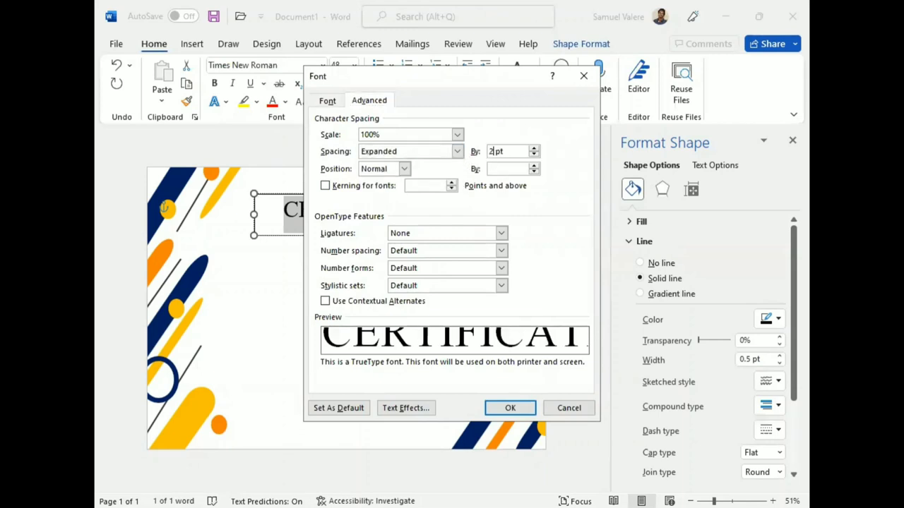
{"action": "key", "text": "Return"}
{"action": "left_click", "coordinate": [343, 238]}
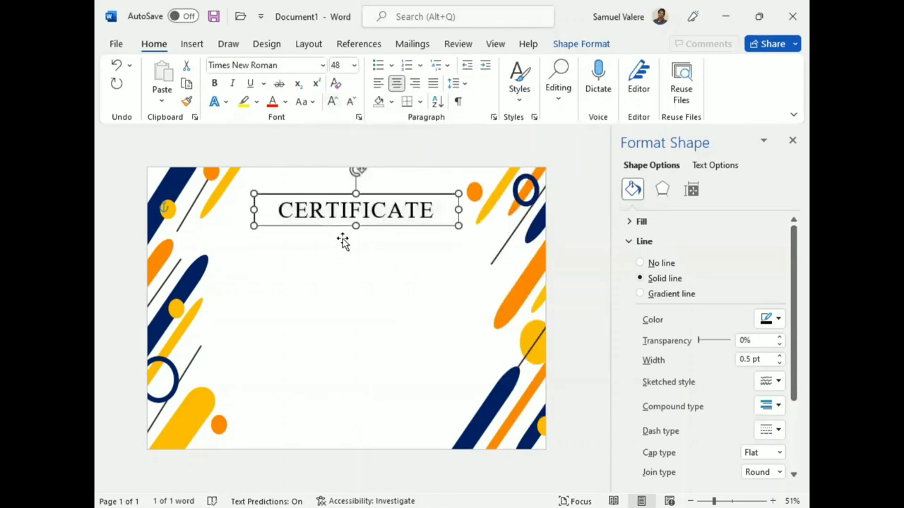
{"action": "key", "text": "ctrl+a"}
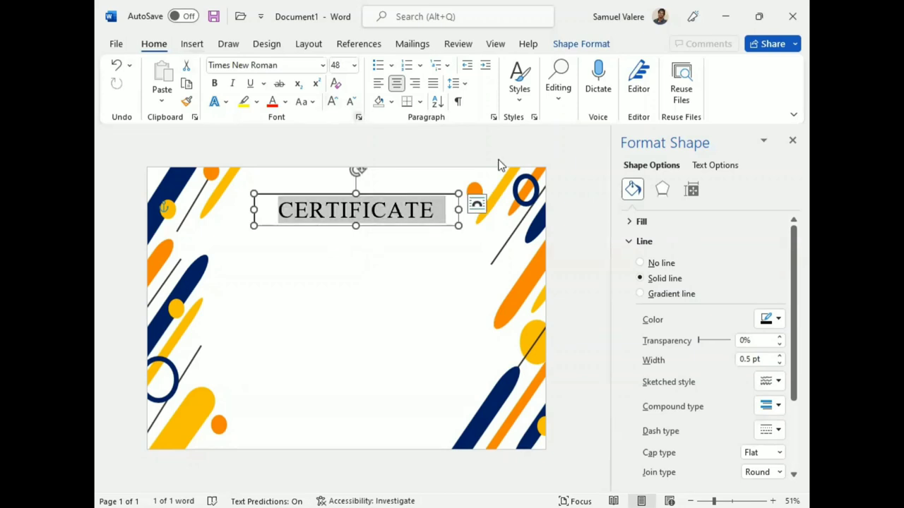
{"action": "key", "text": "ctrl+d"}
{"action": "key", "text": "Return"}
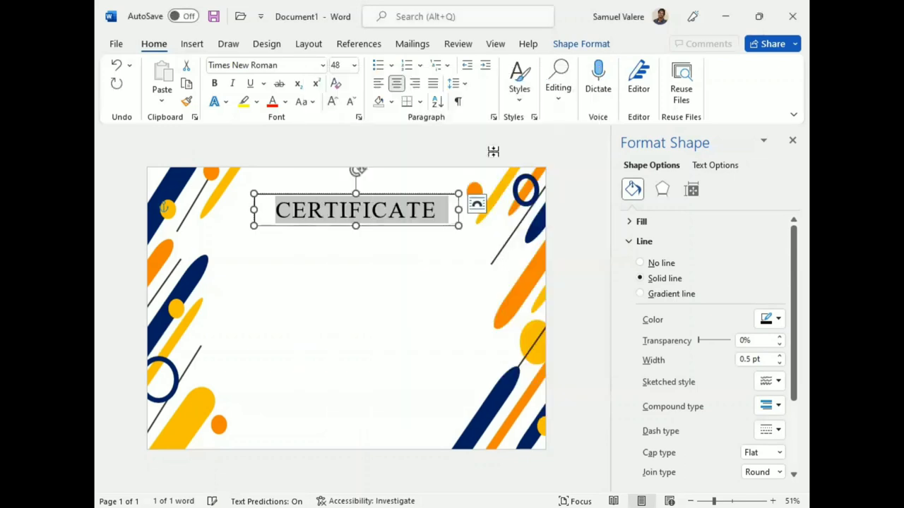
Give the title box no outline and no fill, with dark blue text.
{"action": "left_click", "coordinate": [564, 44]}
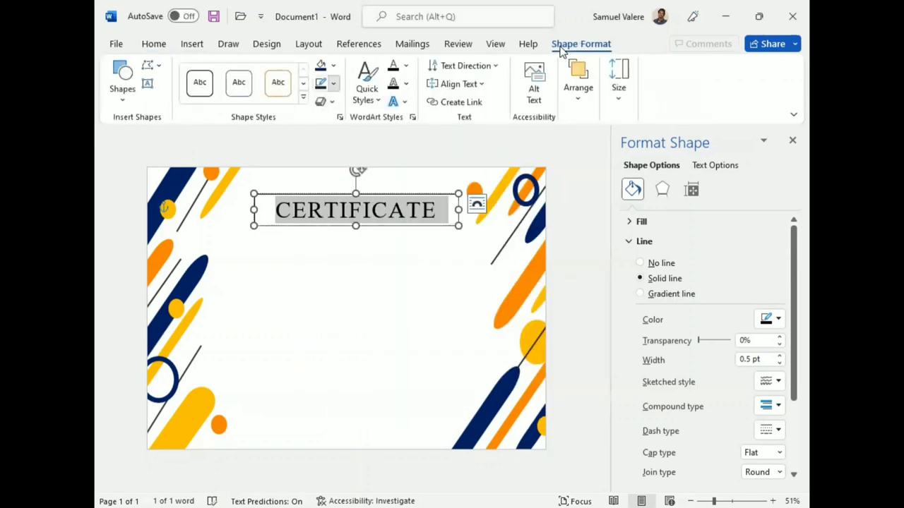
{"action": "left_click", "coordinate": [326, 83]}
{"action": "key", "text": "Return"}
{"action": "left_click", "coordinate": [333, 65]}
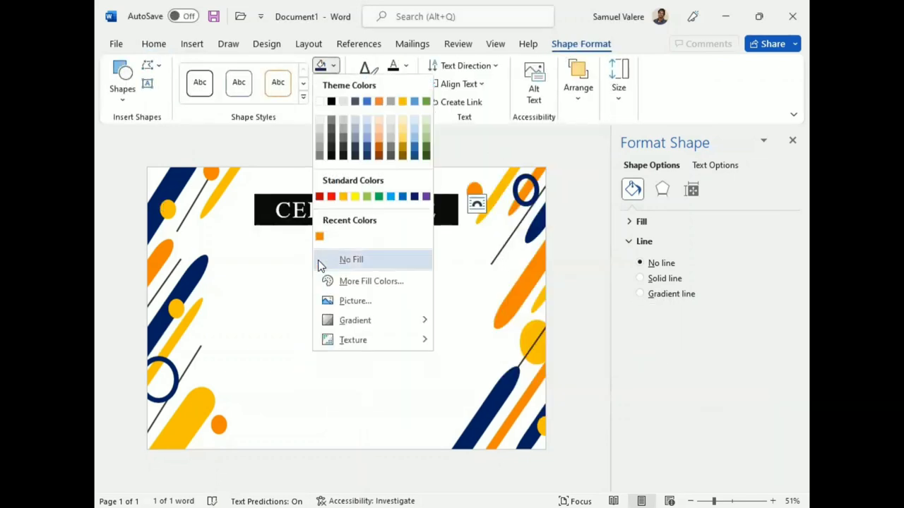
{"action": "key", "text": "Return"}
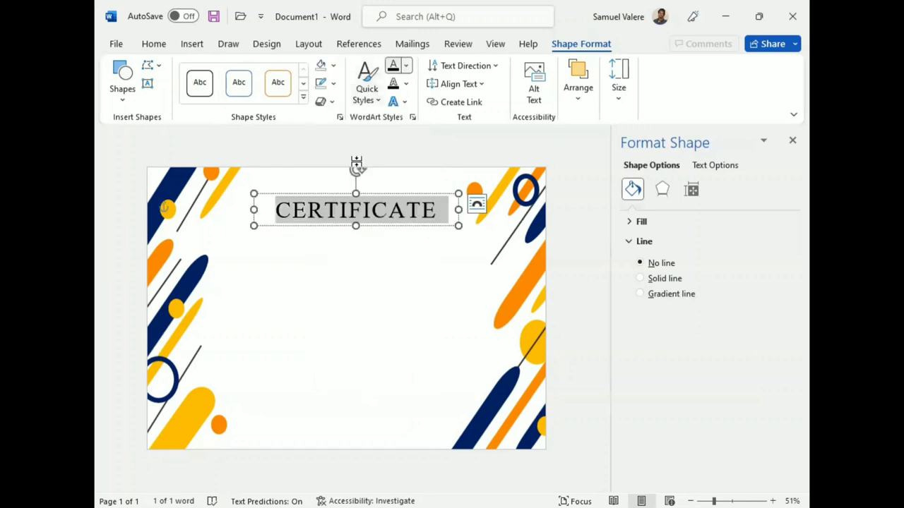
{"action": "left_click", "coordinate": [406, 65]}
{"action": "key", "text": "Escape"}
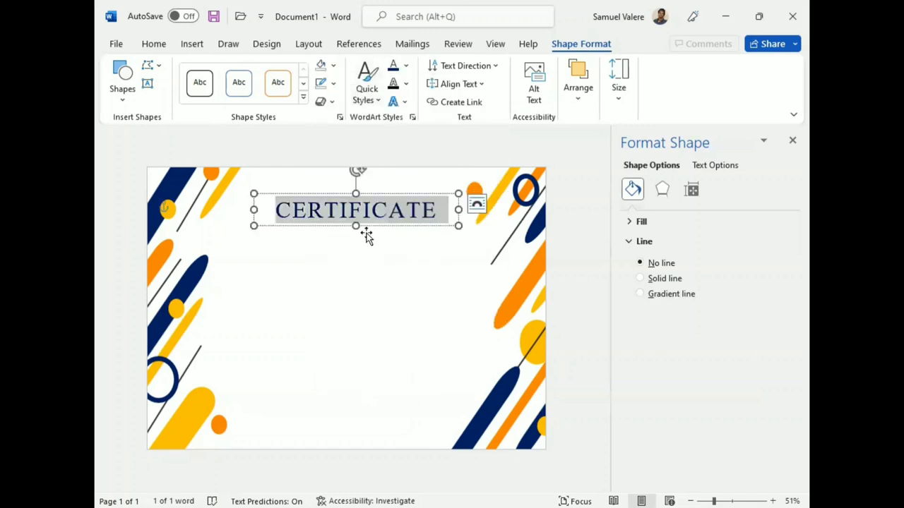
Set CERTIFICATE to 48 pt and nudge its box to the page centre.
{"action": "left_click", "coordinate": [155, 45]}
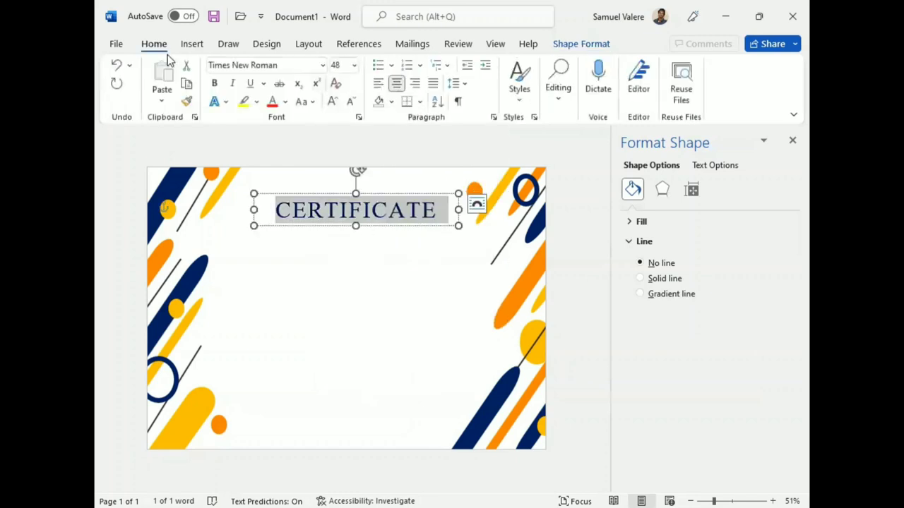
{"action": "key", "text": "ctrl+shift+period"}
{"action": "key", "text": "ctrl+shift+comma"}
{"action": "key", "text": "Escape"}
{"action": "key", "text": "Left"}
{"action": "key", "text": "Left"}
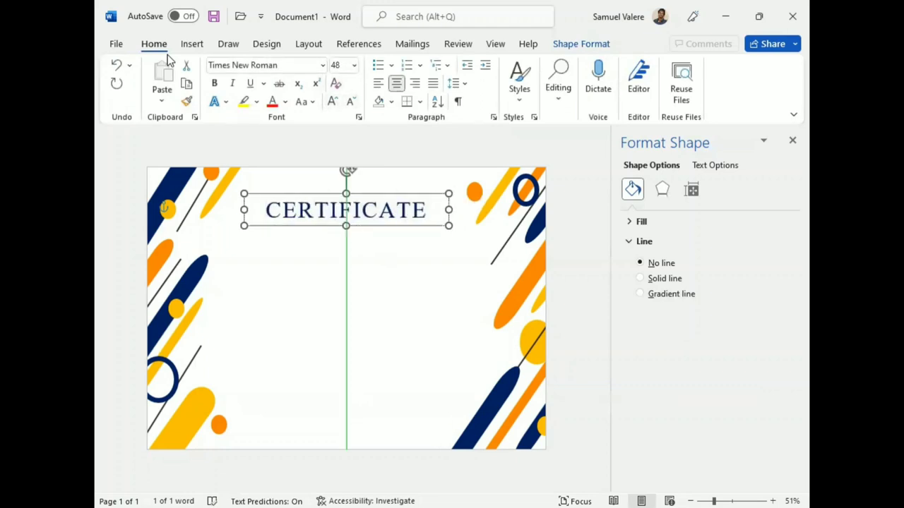
{"action": "key", "text": "Up"}
{"action": "key", "text": "Up"}
{"action": "key", "text": "Down"}
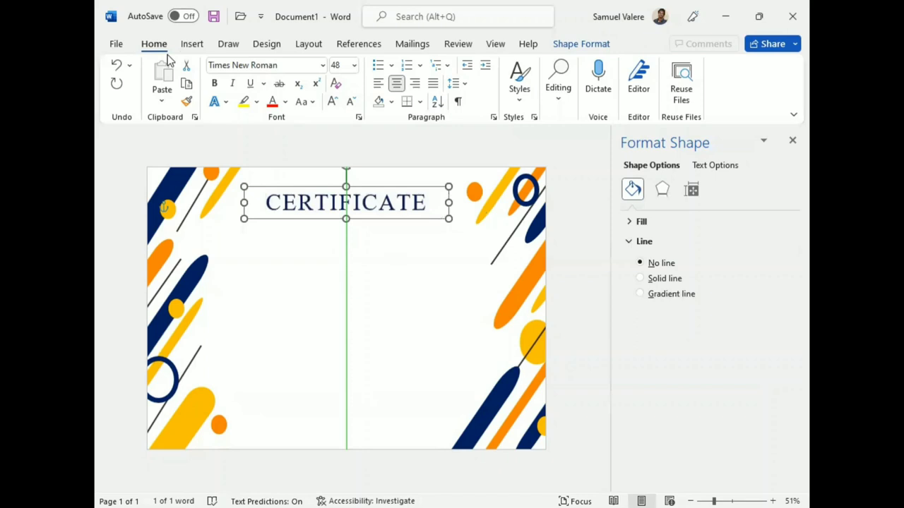
{"action": "key", "text": "Up"}
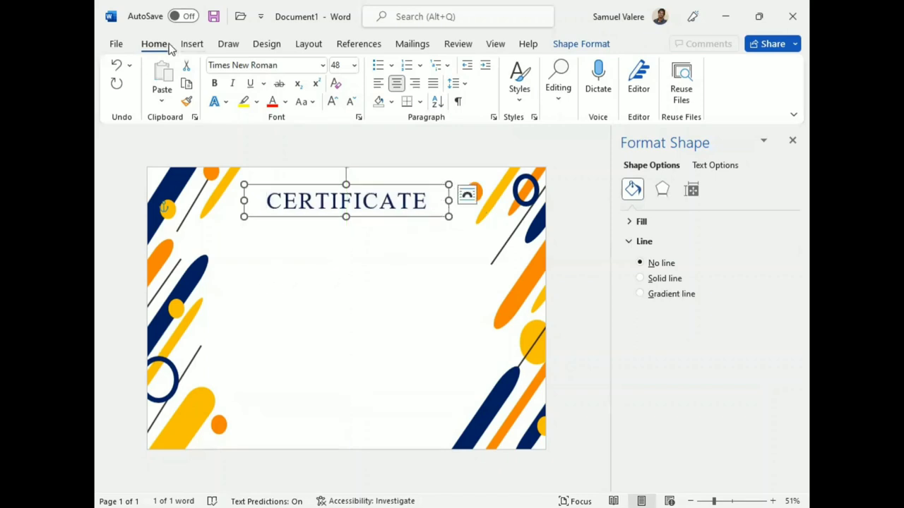
{"action": "left_click", "coordinate": [595, 44]}
Add a centred 'Of Achievement' text box below the title, in UPPERCASE at 14 pt.
{"action": "left_click", "coordinate": [147, 84]}
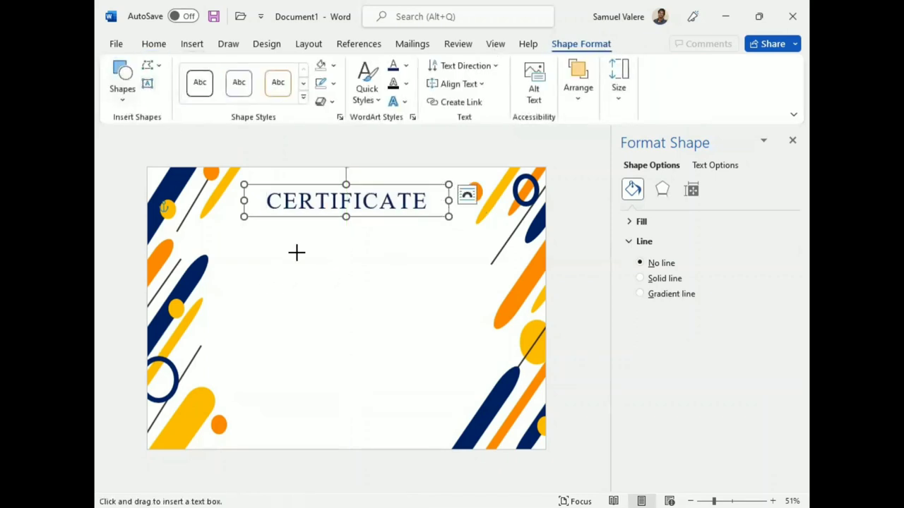
{"action": "left_click_drag", "start_coordinate": [297, 225], "coordinate": [391, 246]}
{"action": "type", "text": "Of Achievement"}
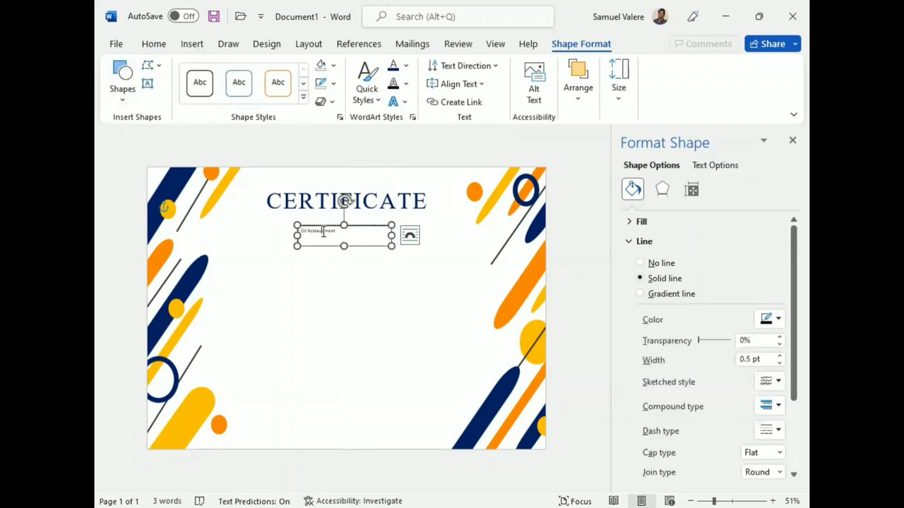
{"action": "triple_click", "coordinate": [323, 231]}
{"action": "left_click", "coordinate": [153, 44]}
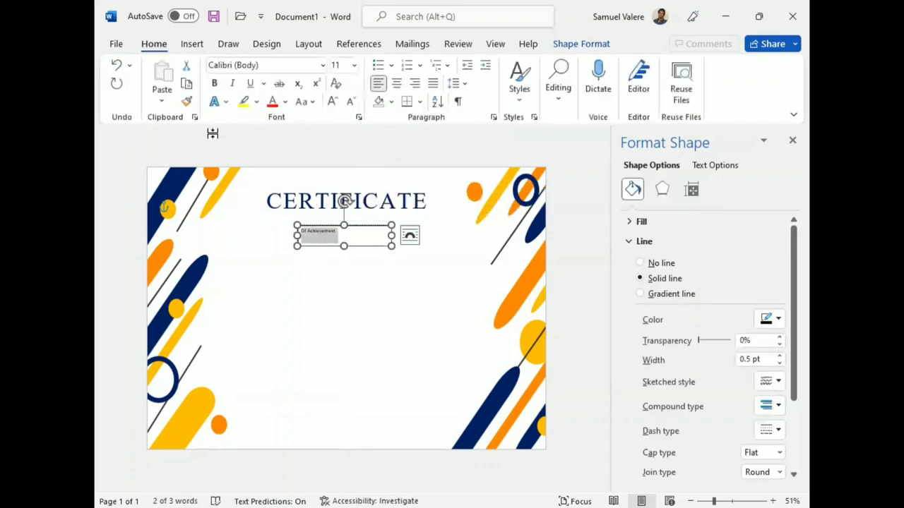
{"action": "left_click", "coordinate": [397, 83]}
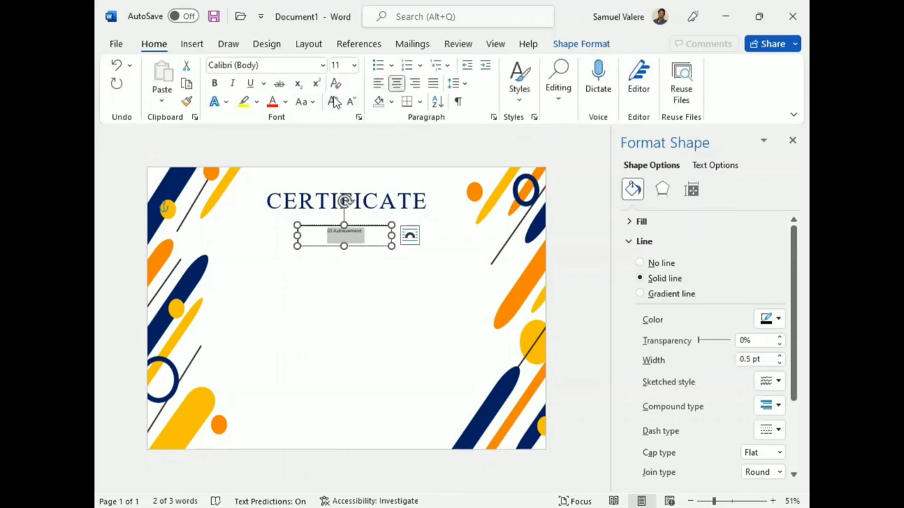
{"action": "left_click", "coordinate": [335, 102]}
{"action": "left_click", "coordinate": [303, 102]}
{"action": "left_click", "coordinate": [333, 160]}
{"action": "left_click", "coordinate": [332, 102]}
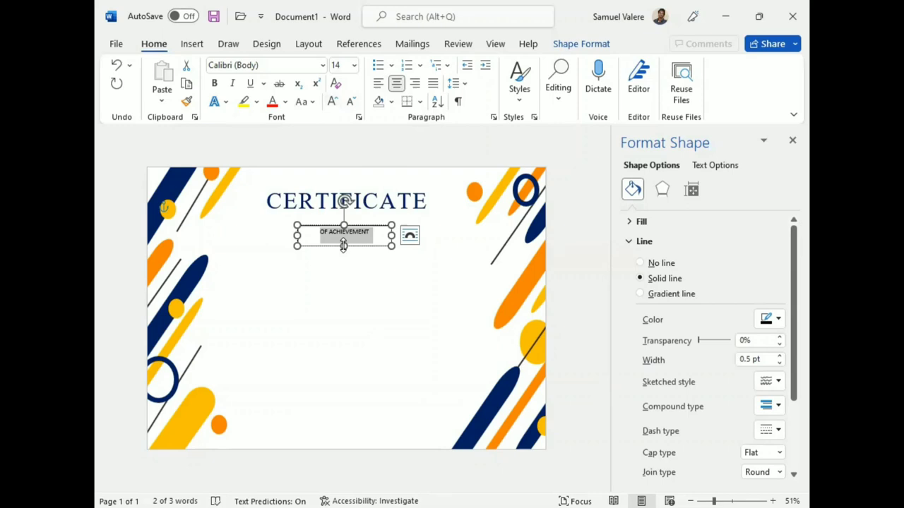
Shorten the subtitle box and expand its letter spacing by 3 pt.
{"action": "left_click_drag", "start_coordinate": [343, 246], "coordinate": [341, 238]}
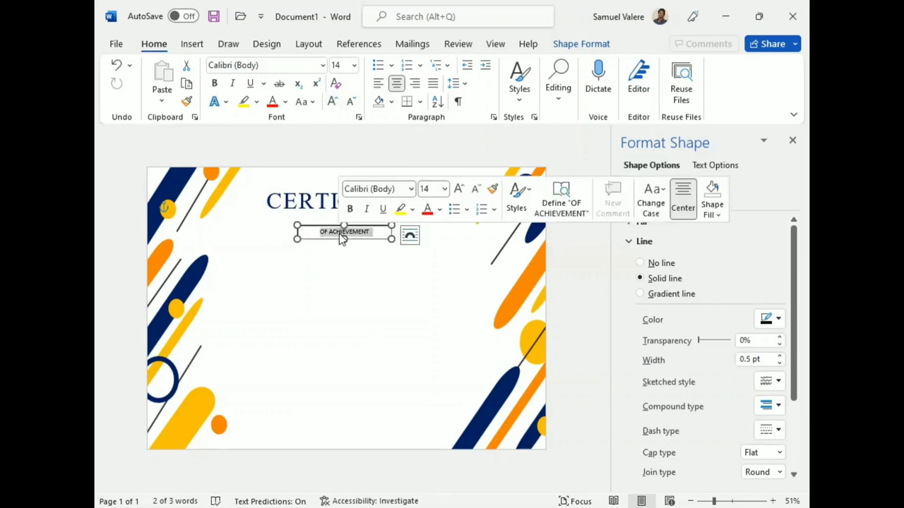
{"action": "left_click", "coordinate": [357, 117]}
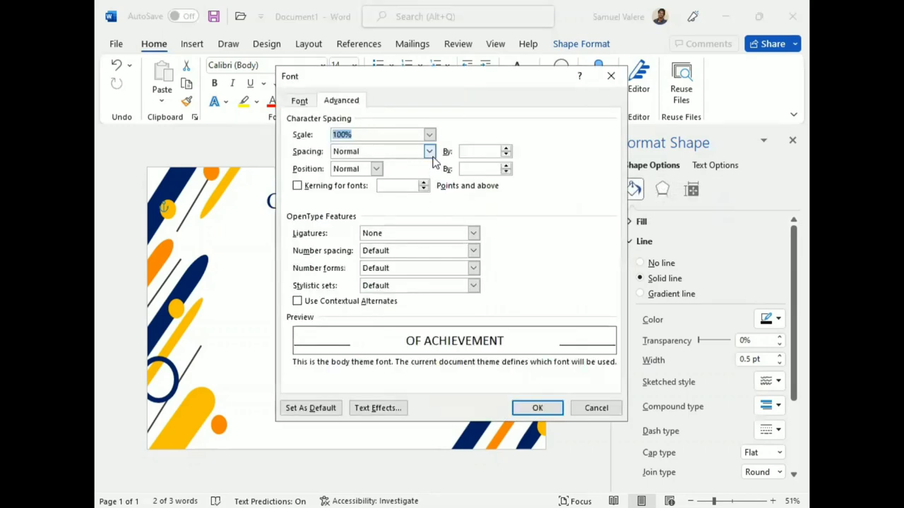
{"action": "left_click", "coordinate": [429, 151]}
{"action": "left_click", "coordinate": [353, 174]}
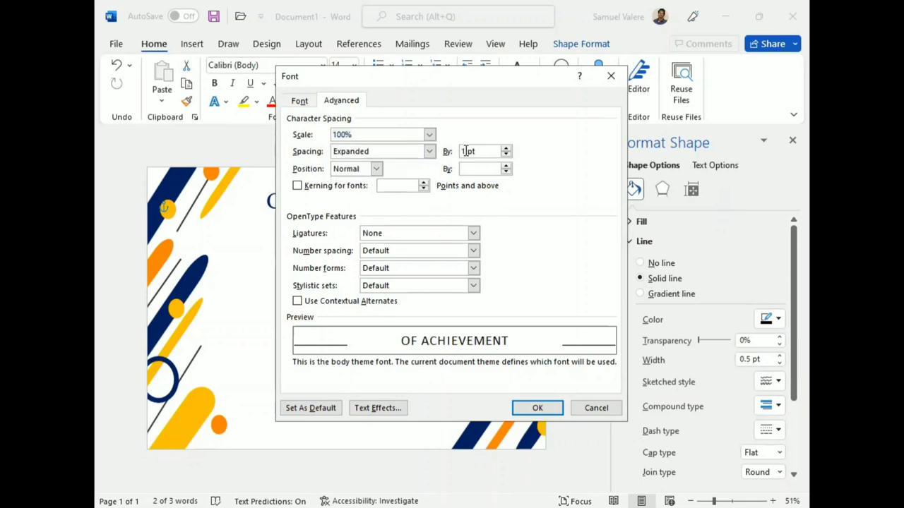
{"action": "left_click", "coordinate": [540, 407]}
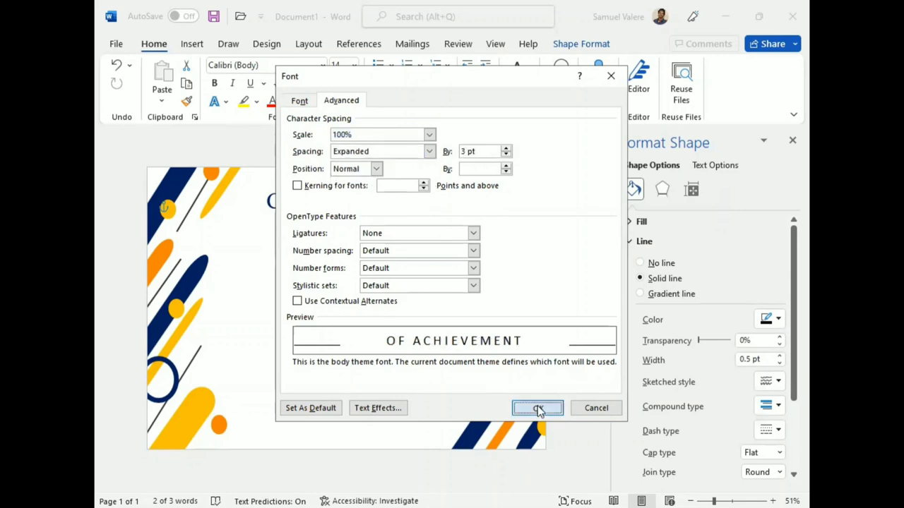
Remove the subtitle box's fill and outline, set 16 pt, and centre it under CERTIFICATE.
{"action": "left_click", "coordinate": [583, 43]}
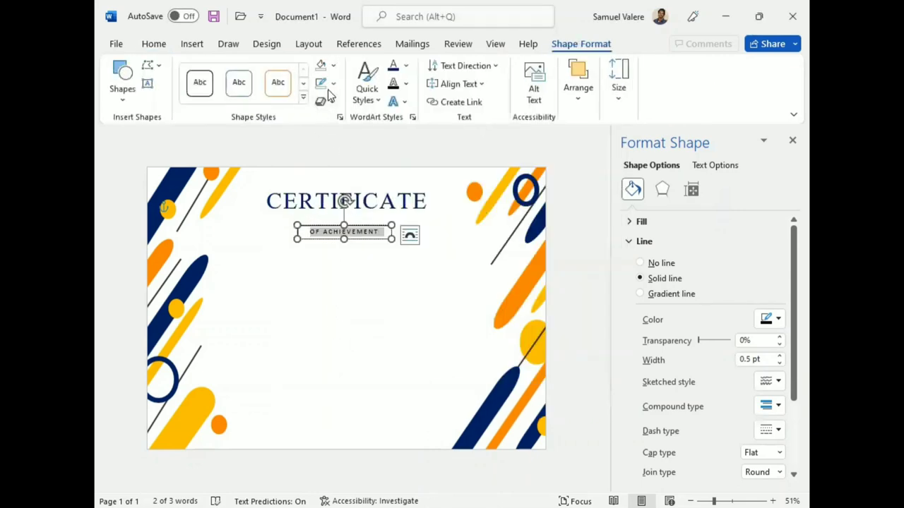
{"action": "left_click", "coordinate": [333, 65]}
{"action": "left_click", "coordinate": [326, 260]}
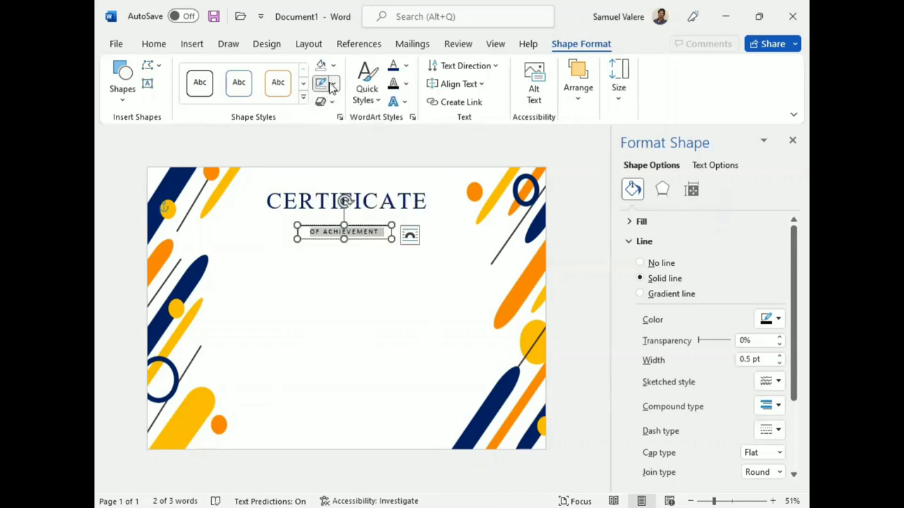
{"action": "left_click", "coordinate": [332, 83]}
{"action": "left_click", "coordinate": [332, 278]}
{"action": "left_click", "coordinate": [154, 44]}
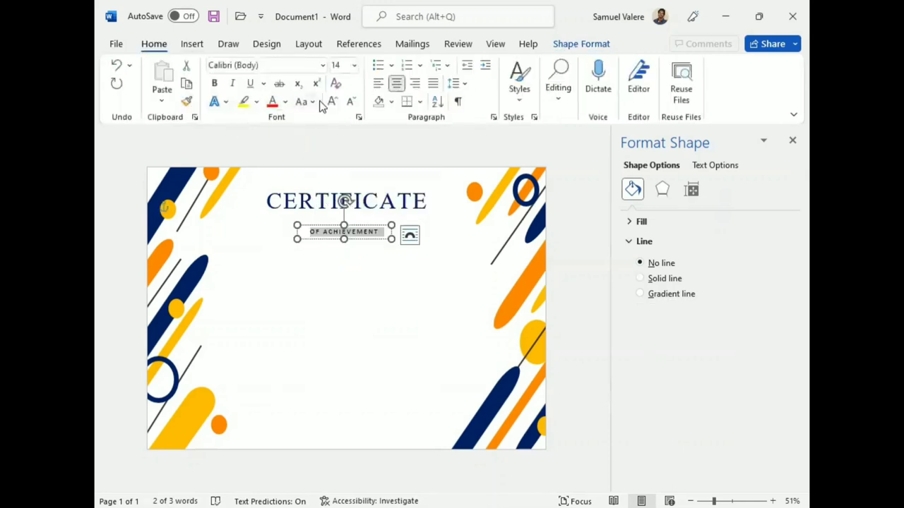
{"action": "left_click", "coordinate": [332, 101]}
{"action": "left_click", "coordinate": [350, 242]}
{"action": "left_click_drag", "start_coordinate": [349, 243], "coordinate": [358, 228]}
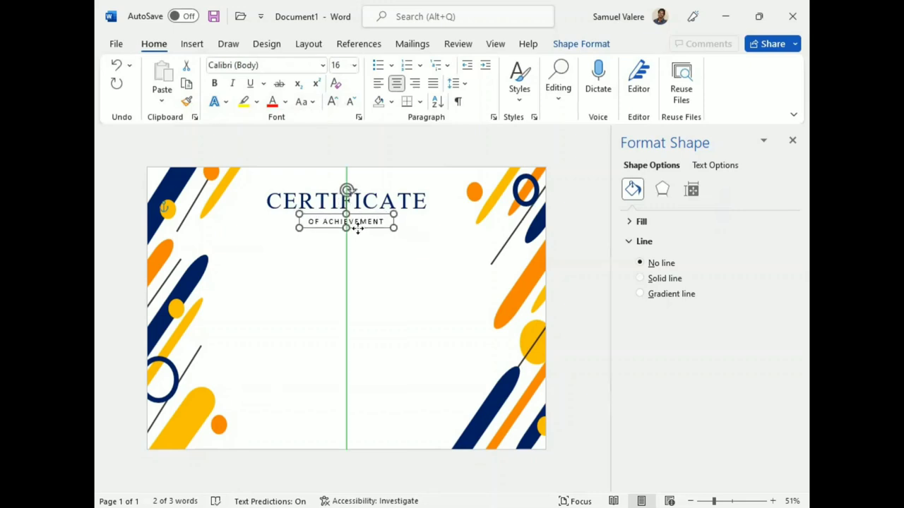
Colour the OF ACHIEVEMENT text dark blue.
{"action": "triple_click", "coordinate": [359, 223]}
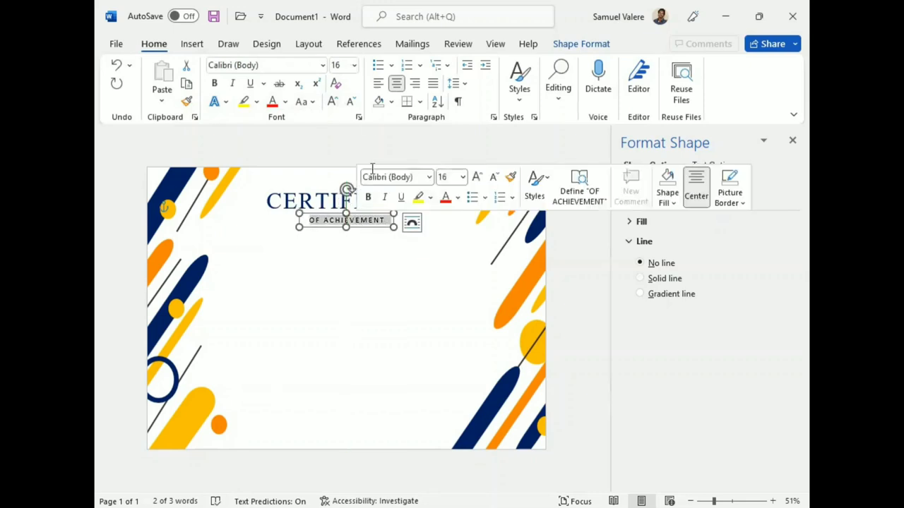
{"action": "left_click", "coordinate": [577, 44]}
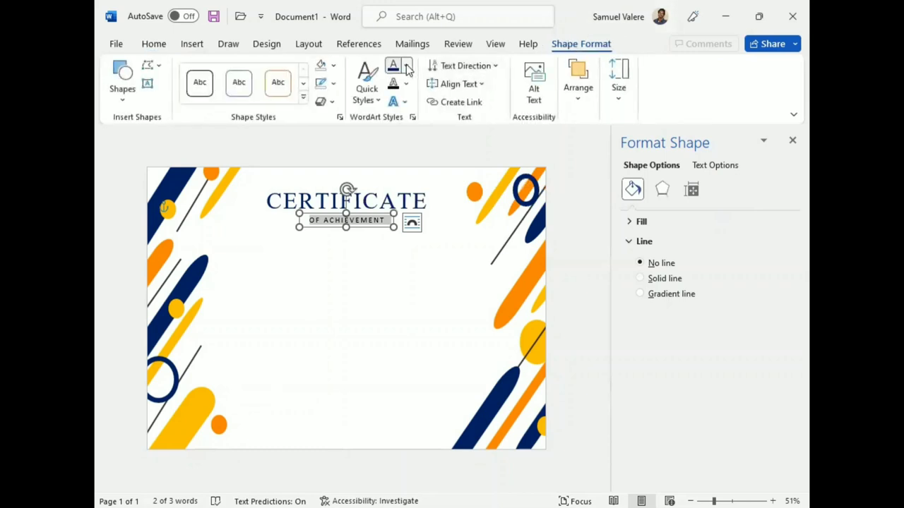
{"action": "left_click", "coordinate": [407, 67]}
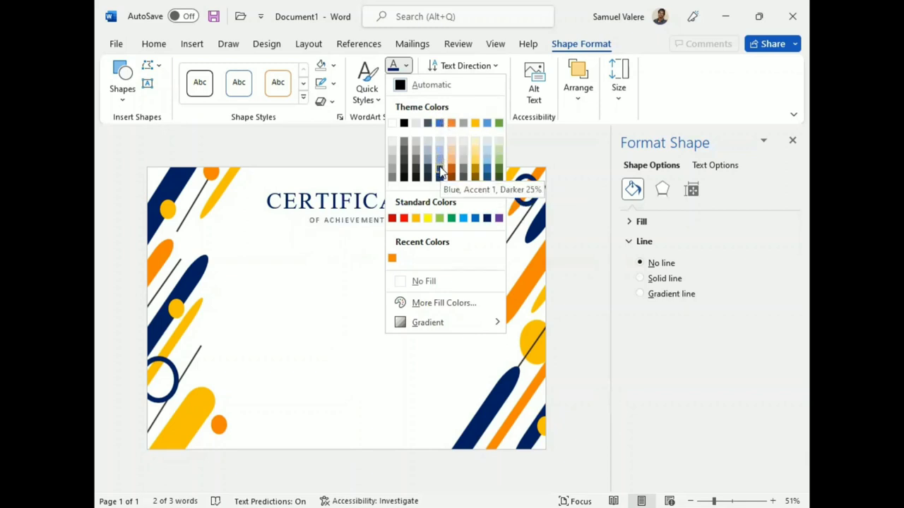
{"action": "left_click", "coordinate": [439, 167]}
{"action": "left_click", "coordinate": [336, 247]}
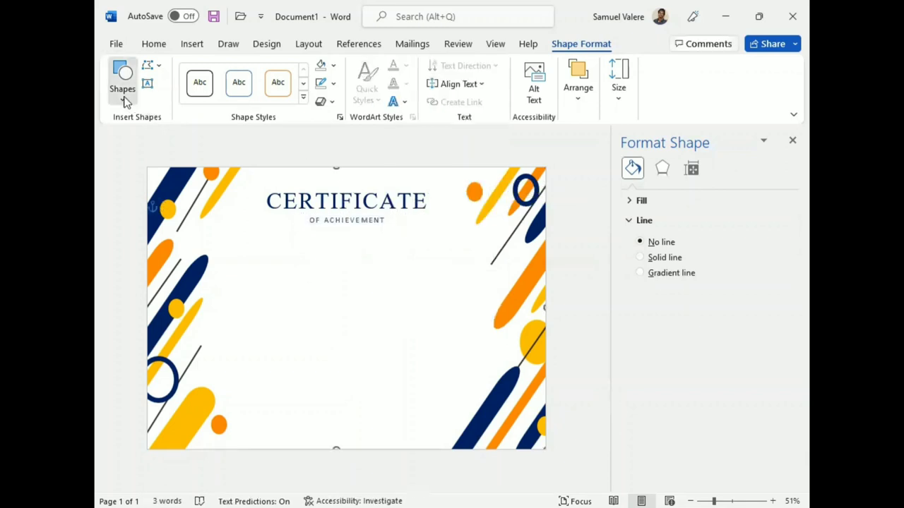
Draw a straight line beneath OF ACHIEVEMENT, centred horizontally on the page.
{"action": "left_click", "coordinate": [122, 82]}
{"action": "left_click", "coordinate": [117, 188]}
{"action": "left_click_drag", "start_coordinate": [287, 230], "coordinate": [400, 228]}
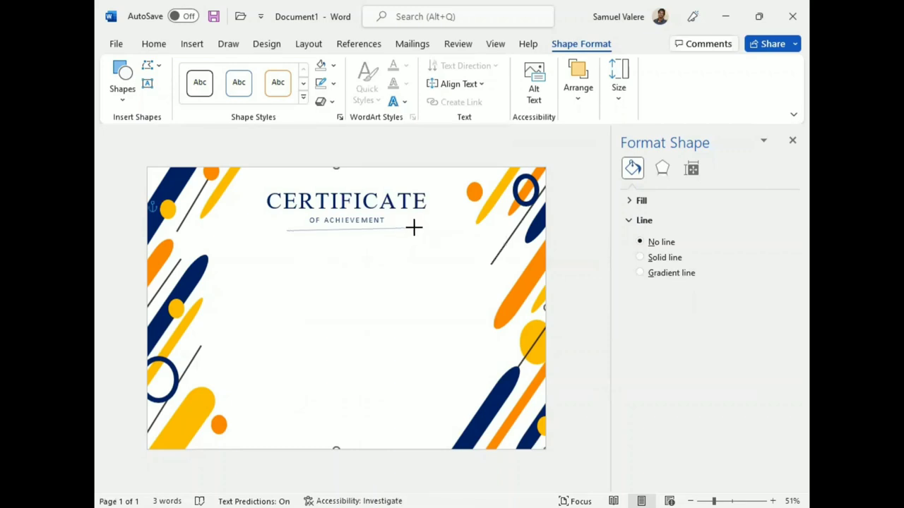
{"action": "left_click_drag", "start_coordinate": [400, 228], "coordinate": [415, 229]}
{"action": "left_click_drag", "start_coordinate": [348, 231], "coordinate": [342, 234]}
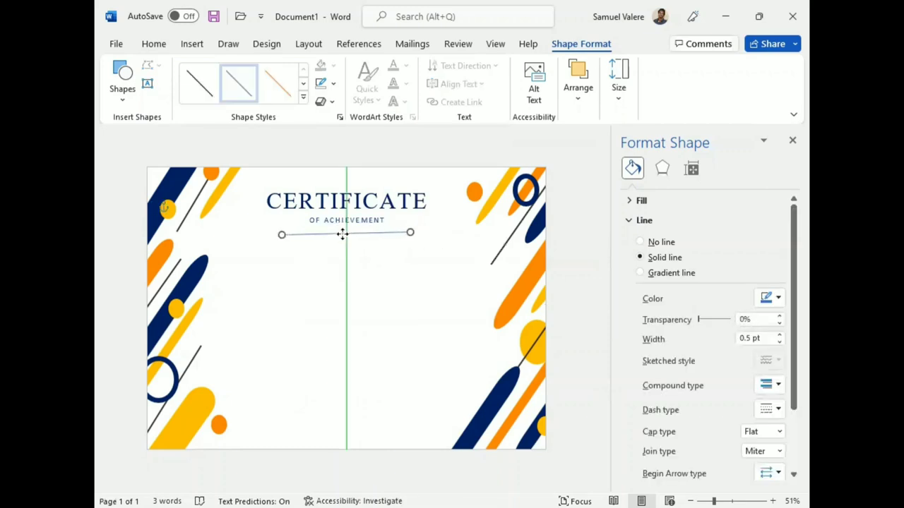
{"action": "key", "text": "Up"}
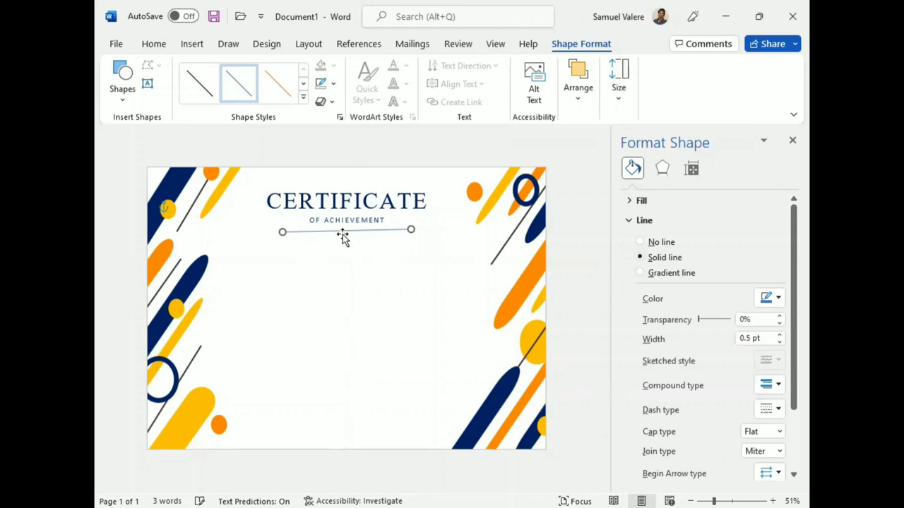
{"action": "key", "text": "Up"}
Give the line a 1½ pt weight and Blue, Accent 1 colour.
{"action": "left_click", "coordinate": [333, 84]}
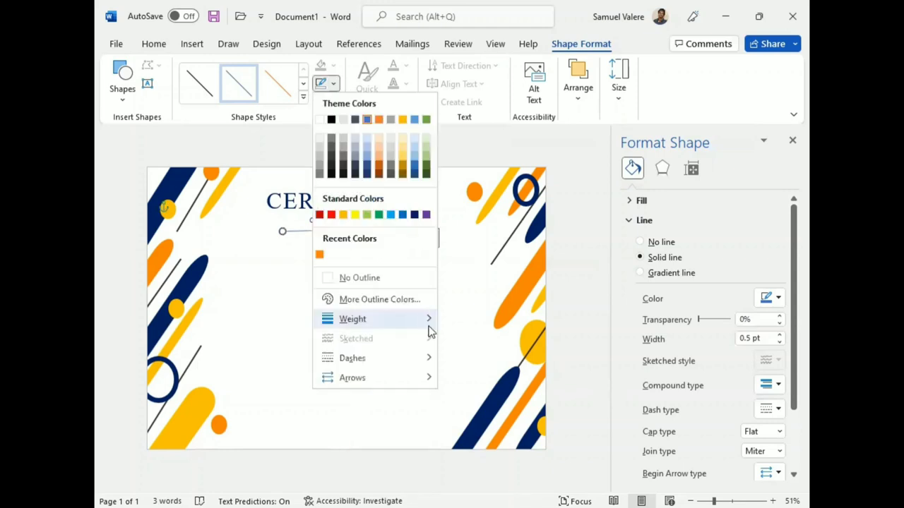
{"action": "mouse_move", "coordinate": [429, 325]}
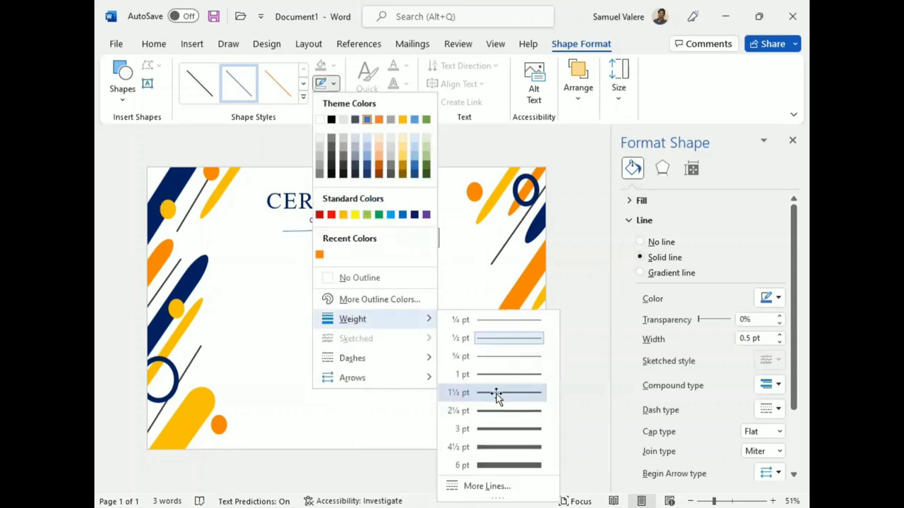
{"action": "left_click", "coordinate": [496, 393]}
{"action": "left_click", "coordinate": [337, 84]}
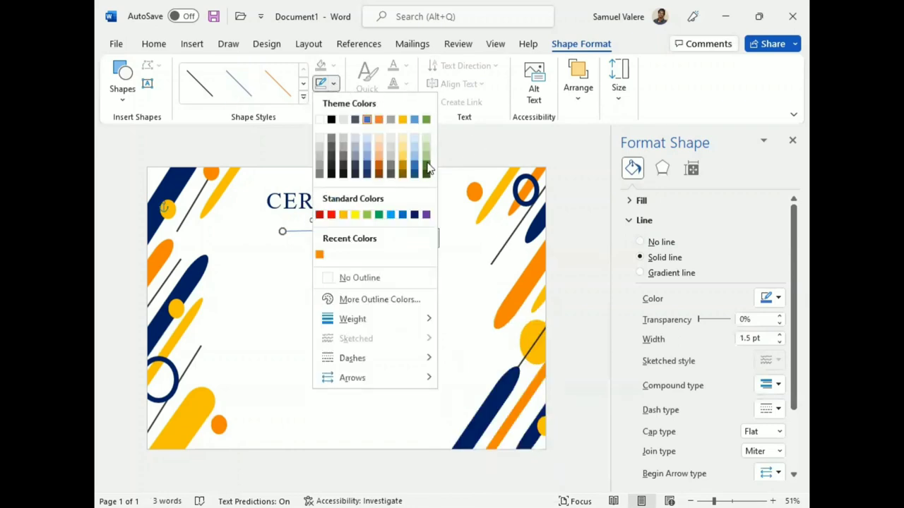
{"action": "left_click", "coordinate": [367, 121]}
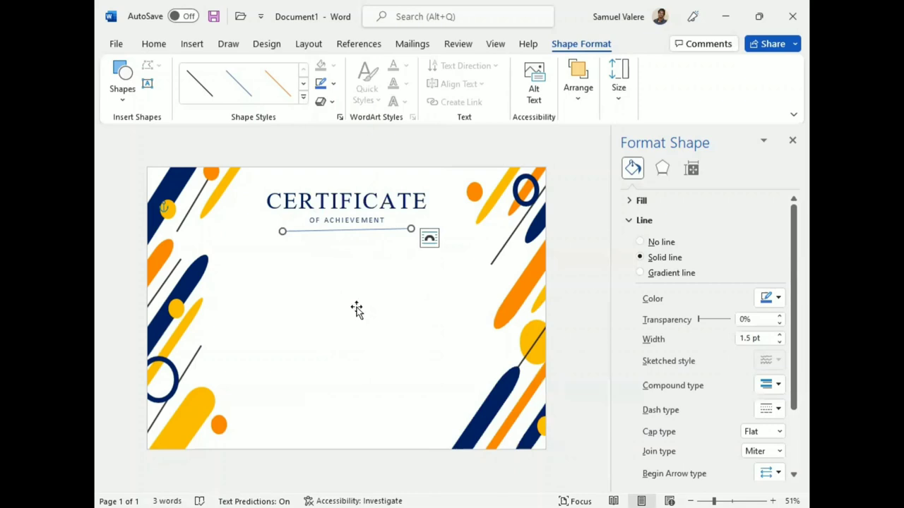
Copy the subtitle box below the divider and retype it as 'This Certificate Is Proudly Presented To'.
{"action": "left_click_drag", "start_coordinate": [352, 245], "coordinate": [351, 249]}
{"action": "left_click", "coordinate": [342, 222]}
{"action": "mouse_move", "coordinate": [341, 221]}
{"action": "left_mouse_down", "text": "ctrl"}
{"action": "mouse_move", "coordinate": [348, 262]}
{"action": "mouse_move", "coordinate": [337, 254]}
{"action": "left_mouse_up", "text": "ctrl"}
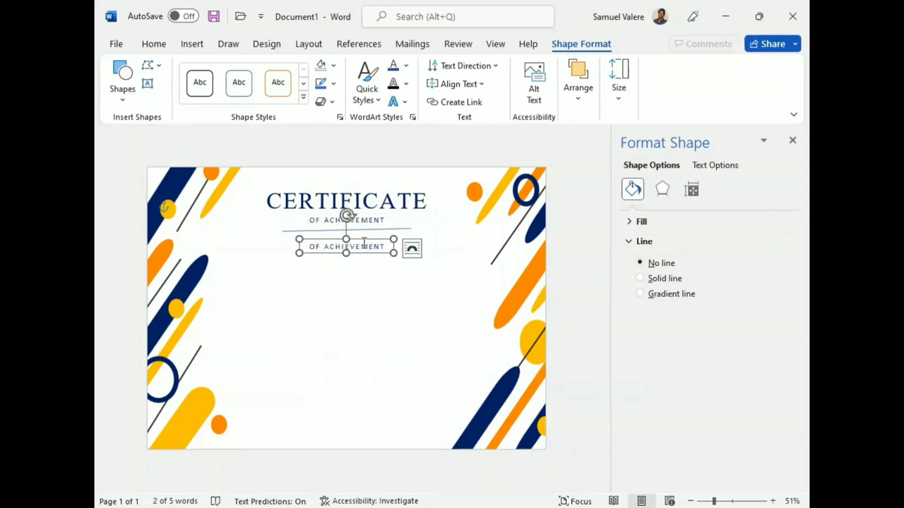
{"action": "triple_click", "coordinate": [365, 247]}
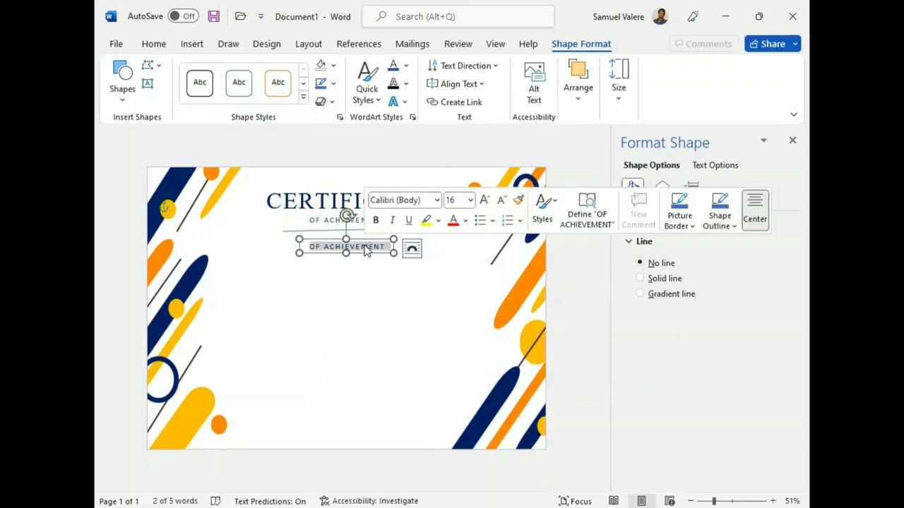
{"action": "type", "text": "This Certificat"}
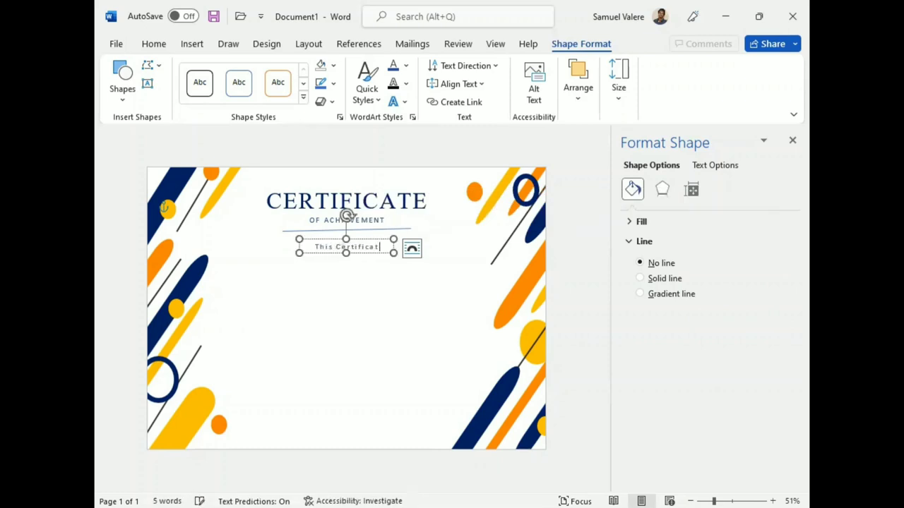
{"action": "type", "text": "e Is"}
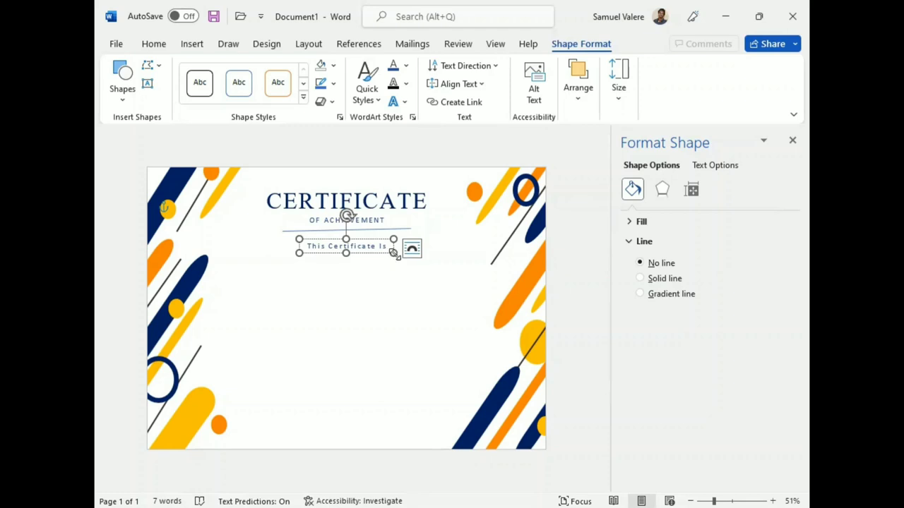
{"action": "left_click_drag", "start_coordinate": [393, 253], "coordinate": [434, 257]}
{"action": "type", "text": "oudl"}
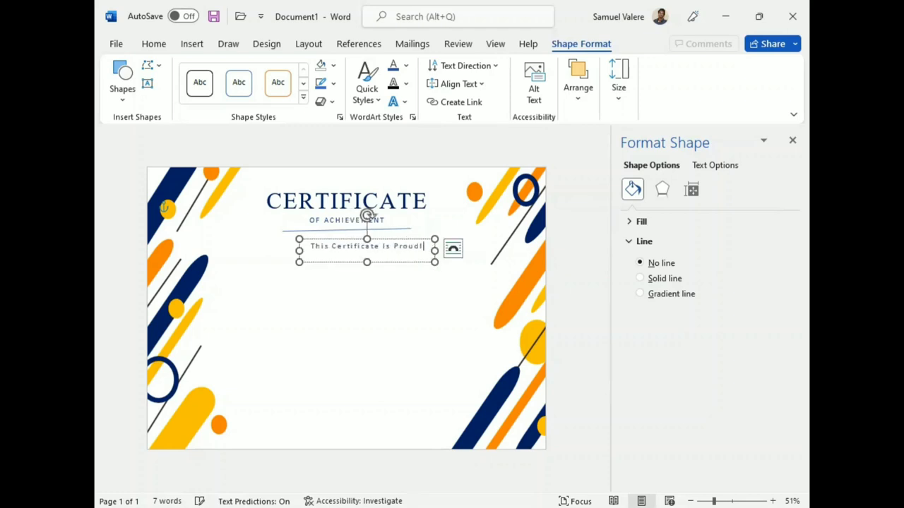
{"action": "type", "text": "y Presen"}
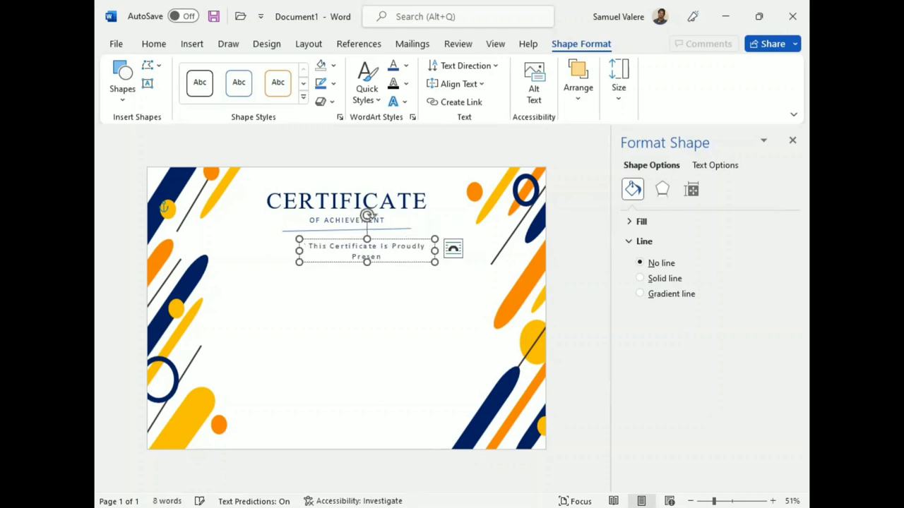
{"action": "type", "text": "ted To"}
Make the caption UPPERCASE at 16 pt, widened to one line and centred.
{"action": "triple_click", "coordinate": [353, 246]}
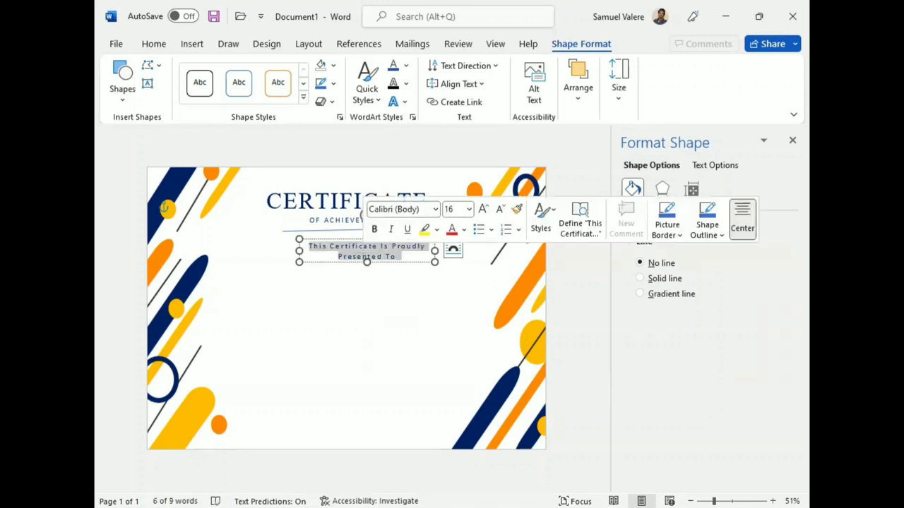
{"action": "left_click", "coordinate": [153, 44]}
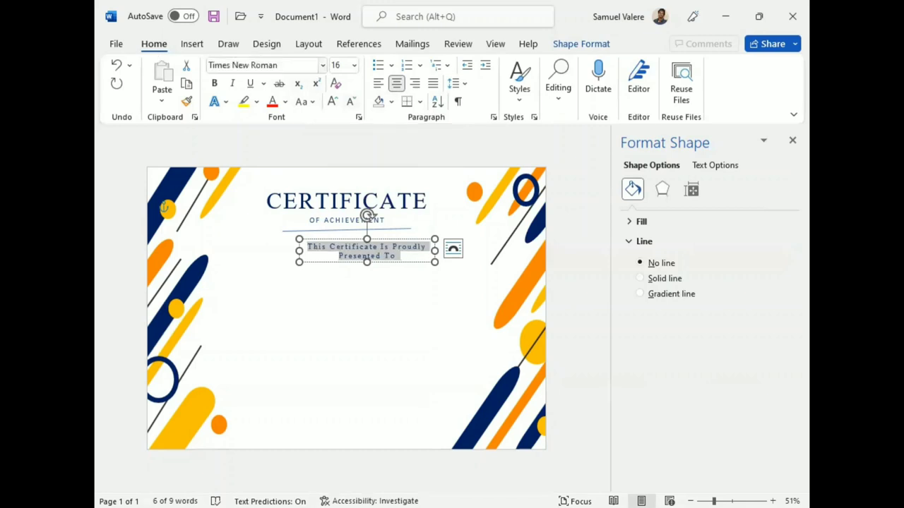
{"action": "left_click", "coordinate": [332, 101]}
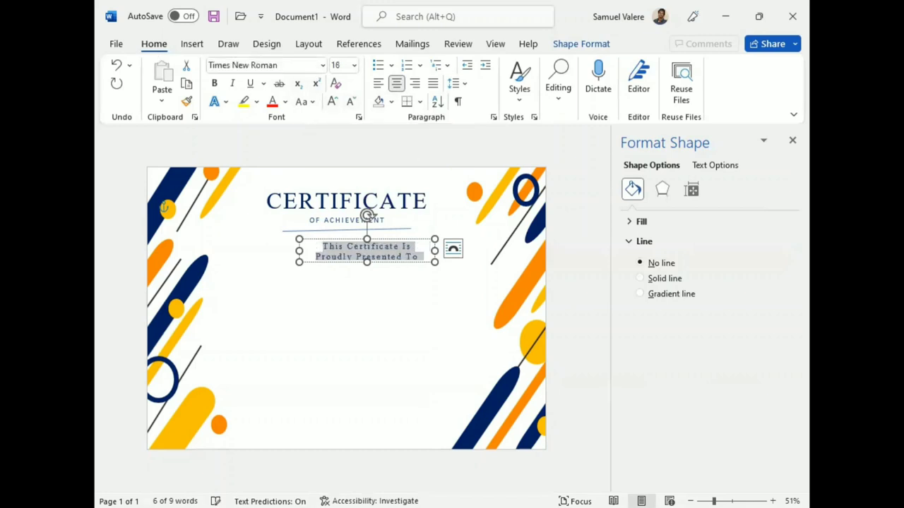
{"action": "left_click", "coordinate": [301, 101]}
{"action": "left_click", "coordinate": [325, 155]}
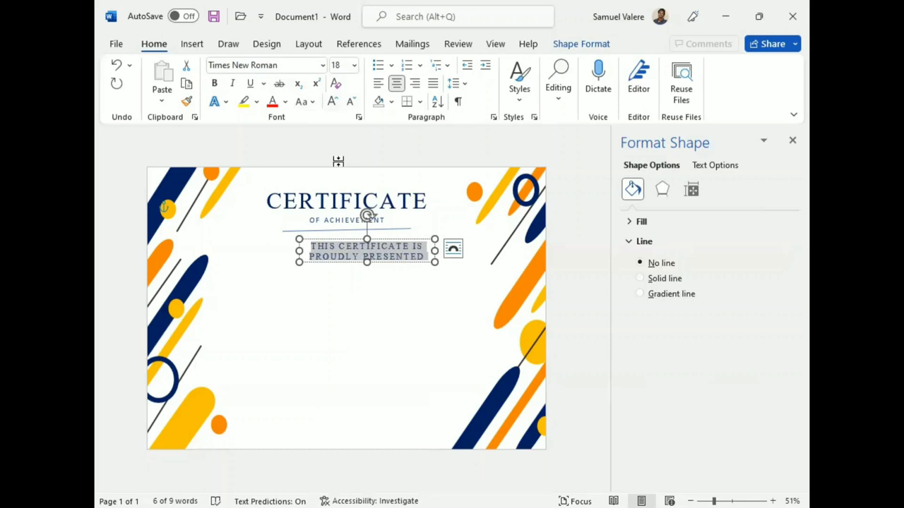
{"action": "left_click", "coordinate": [350, 101]}
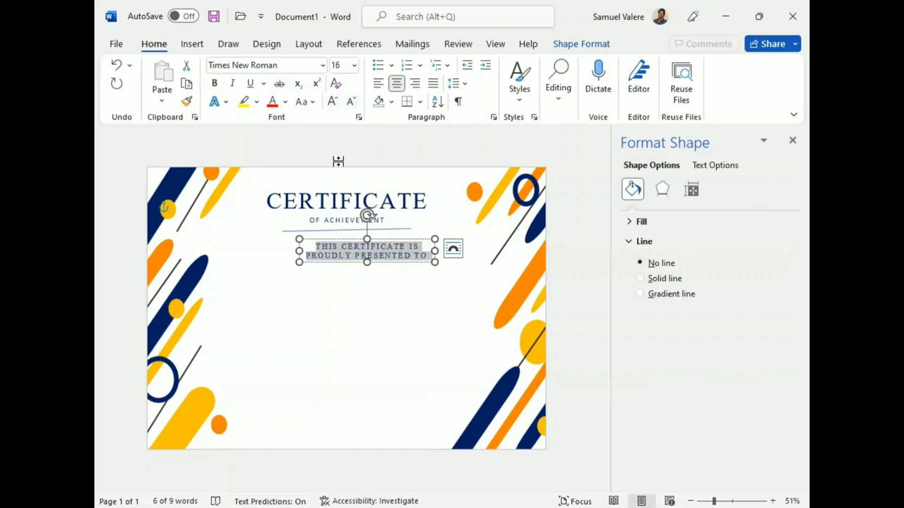
{"action": "mouse_move", "coordinate": [434, 250]}
{"action": "left_mouse_down"}
{"action": "mouse_move", "coordinate": [512, 250]}
{"action": "mouse_move", "coordinate": [484, 260]}
{"action": "left_mouse_up"}
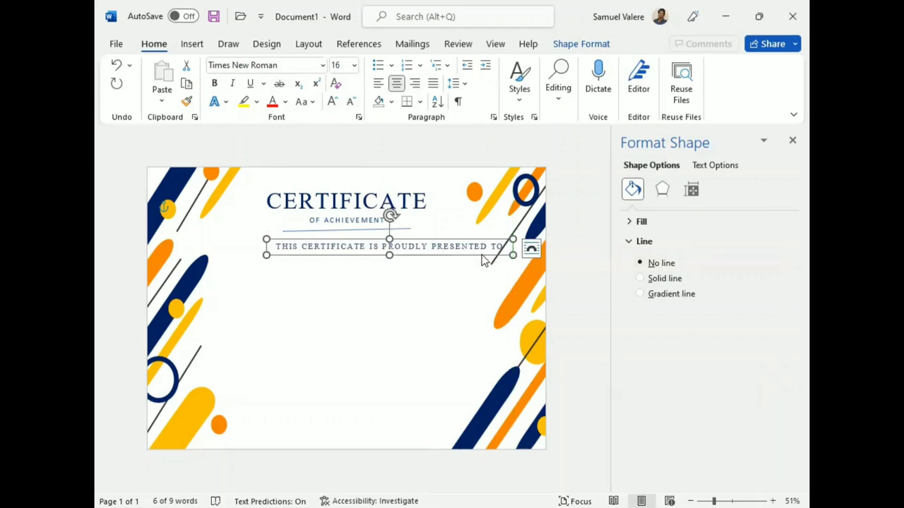
{"action": "key", "text": "Left"}
{"action": "key", "text": "Left"}
{"action": "key", "text": "Left"}
{"action": "key", "text": "Left"}
{"action": "key", "text": "Left"}
{"action": "key", "text": "Left"}
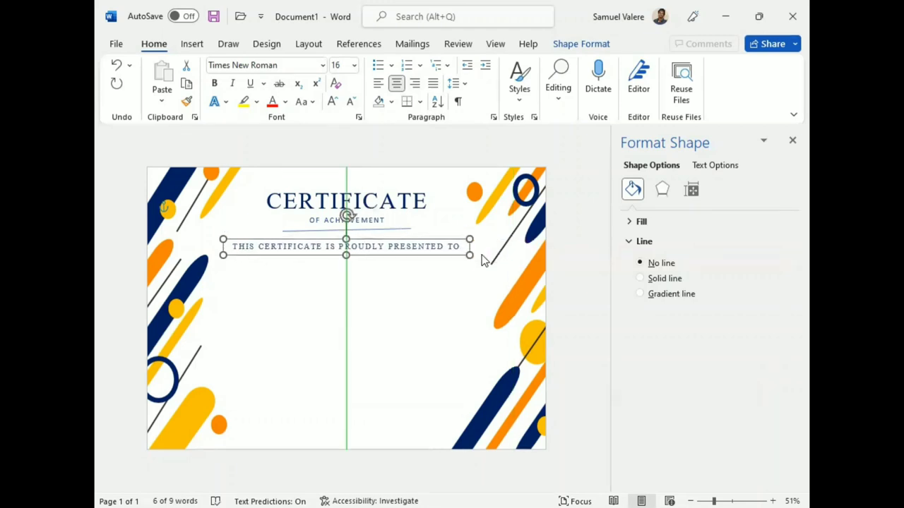
Reset the caption's character spacing to Normal.
{"action": "double_click", "coordinate": [360, 246]}
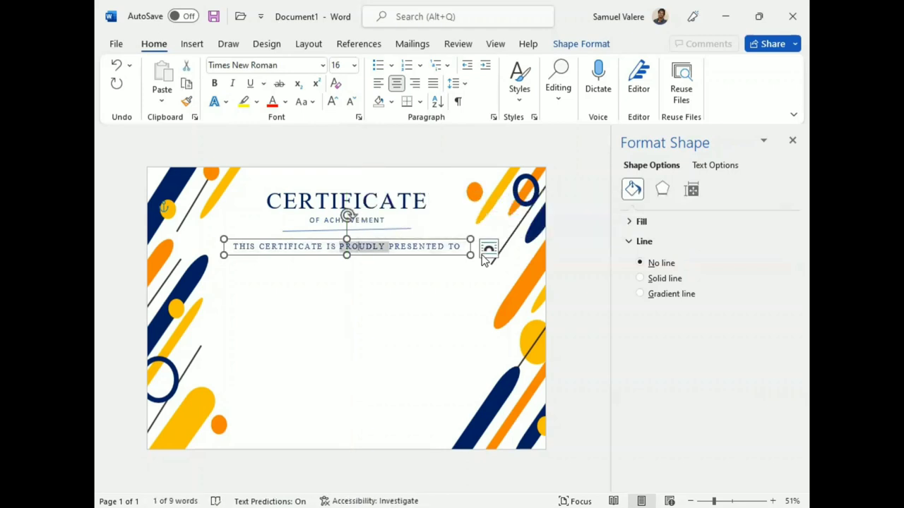
{"action": "key", "text": "ctrl+a"}
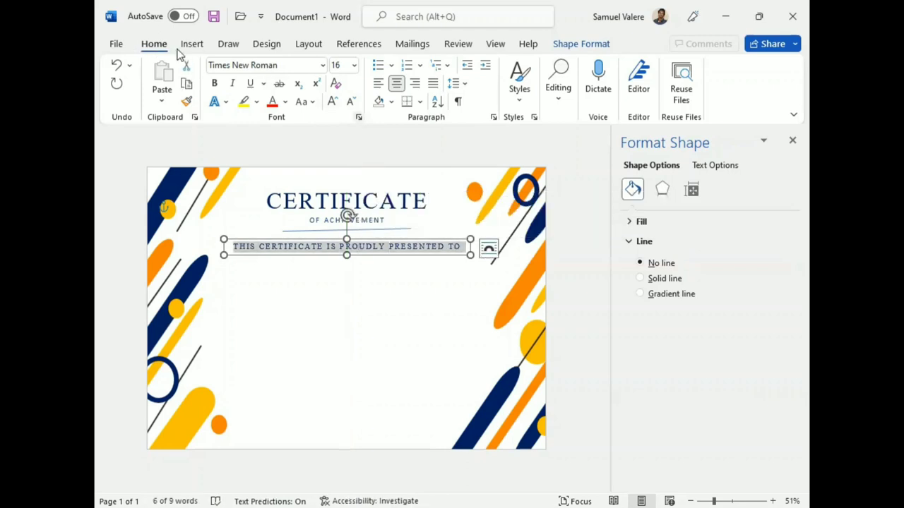
{"action": "left_click", "coordinate": [358, 117]}
{"action": "left_click", "coordinate": [457, 151]}
{"action": "left_click", "coordinate": [402, 168]}
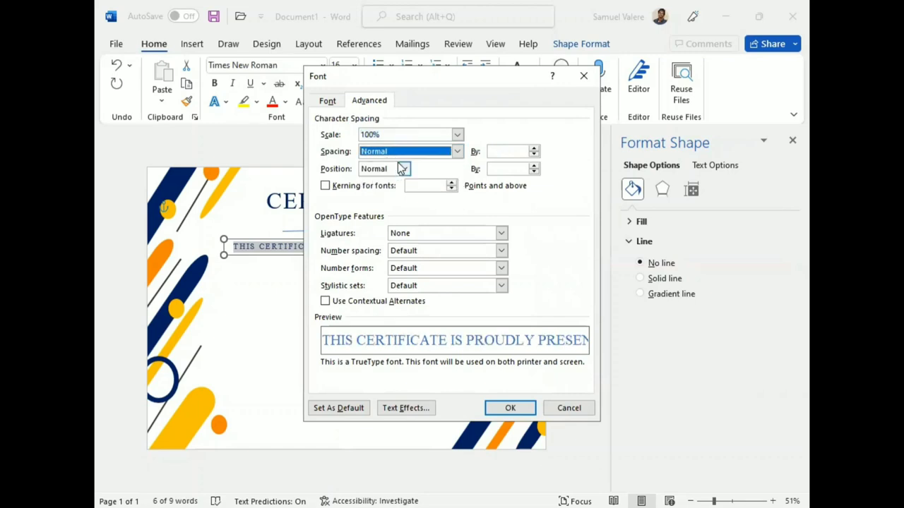
{"action": "left_click", "coordinate": [509, 408]}
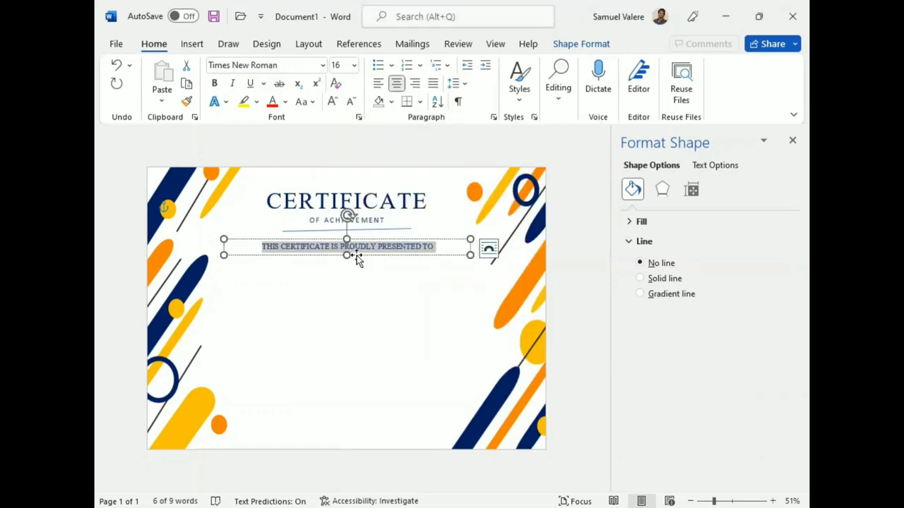
{"action": "left_click", "coordinate": [350, 271]}
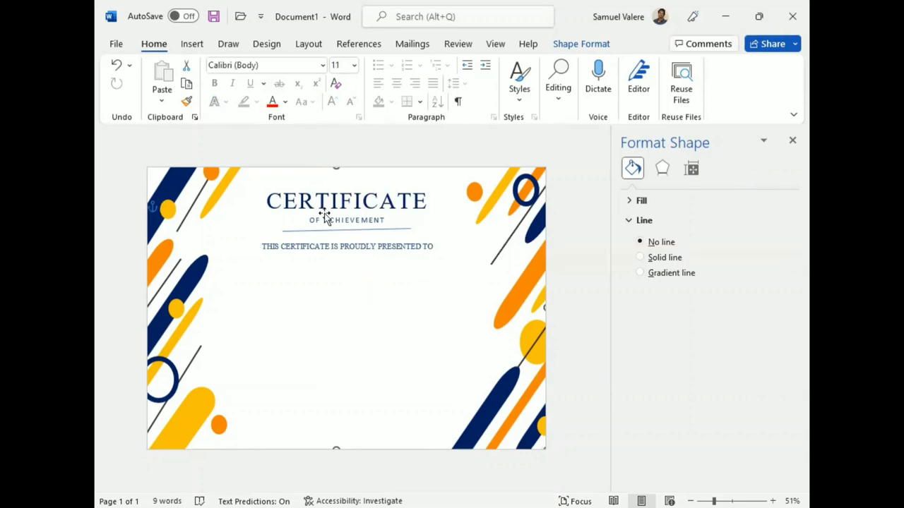
Copy the CERTIFICATE title box below the caption and replace its text with the recipient's name.
{"action": "left_click", "coordinate": [349, 202]}
{"action": "left_click", "coordinate": [353, 185]}
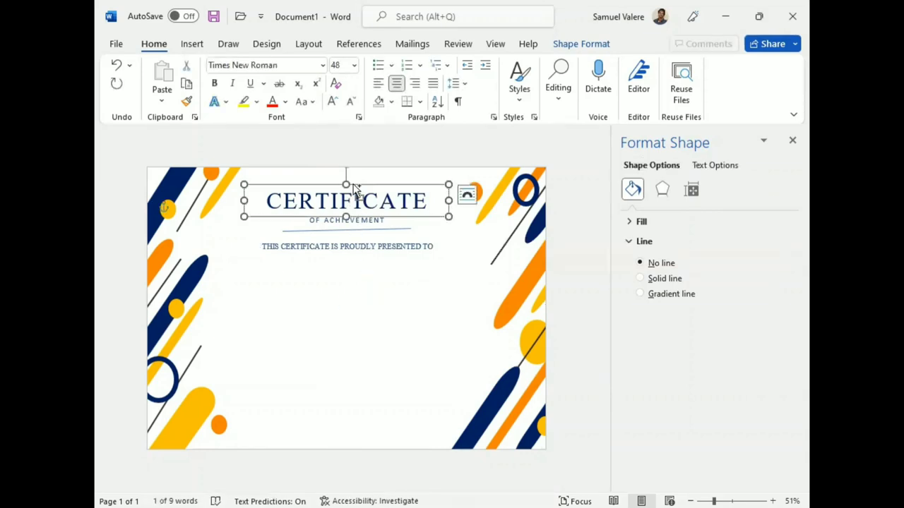
{"action": "mouse_move", "coordinate": [355, 189]}
{"action": "left_mouse_down"}
{"action": "mouse_move", "coordinate": [386, 266]}
{"action": "mouse_move", "coordinate": [371, 285]}
{"action": "left_mouse_up"}
{"action": "double_click", "coordinate": [371, 285]}
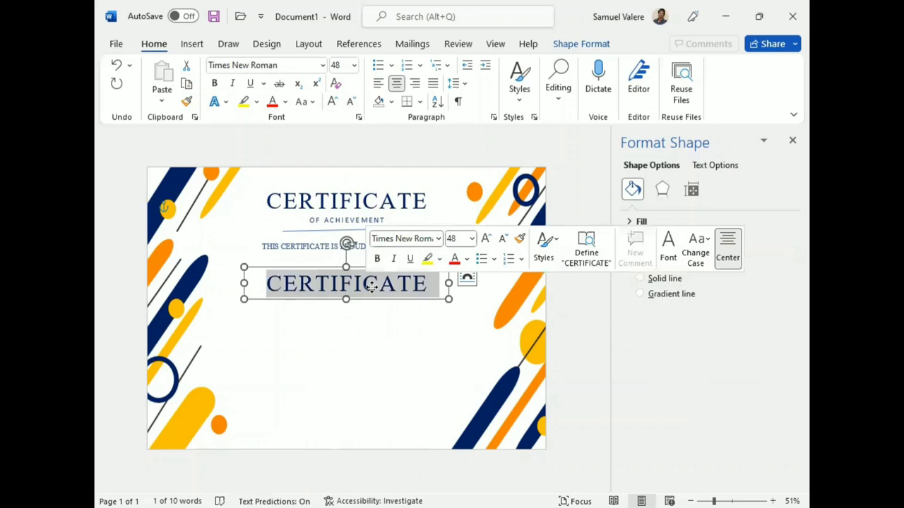
{"action": "type", "text": "Kette"}
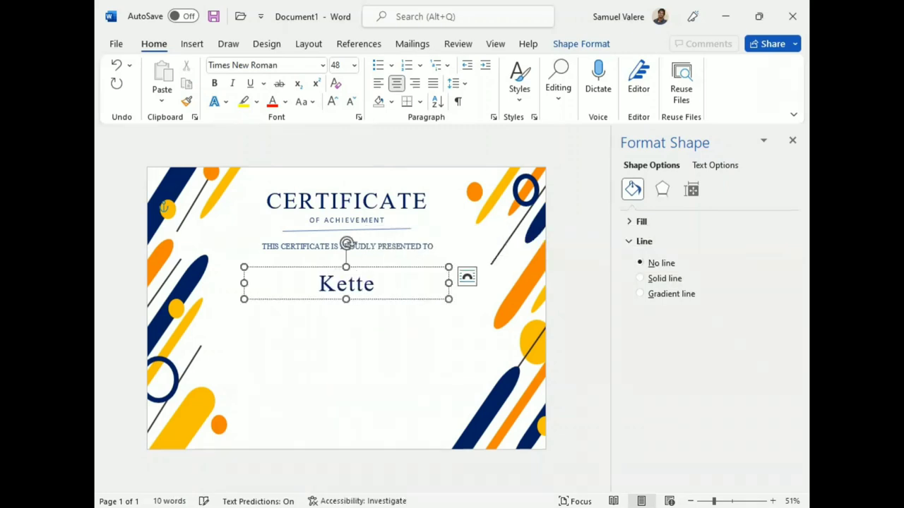
{"action": "type", "text": "line Noel"}
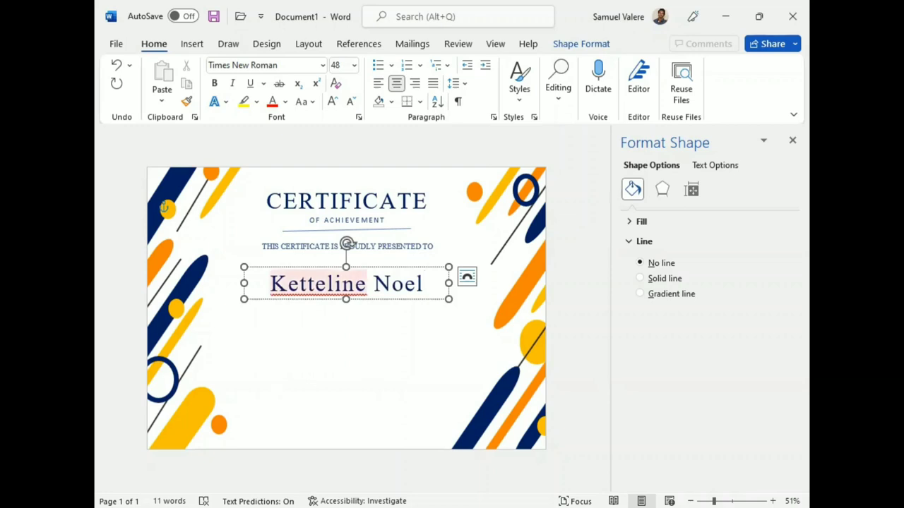
{"action": "left_click", "coordinate": [335, 284]}
{"action": "right_click", "coordinate": [335, 285]}
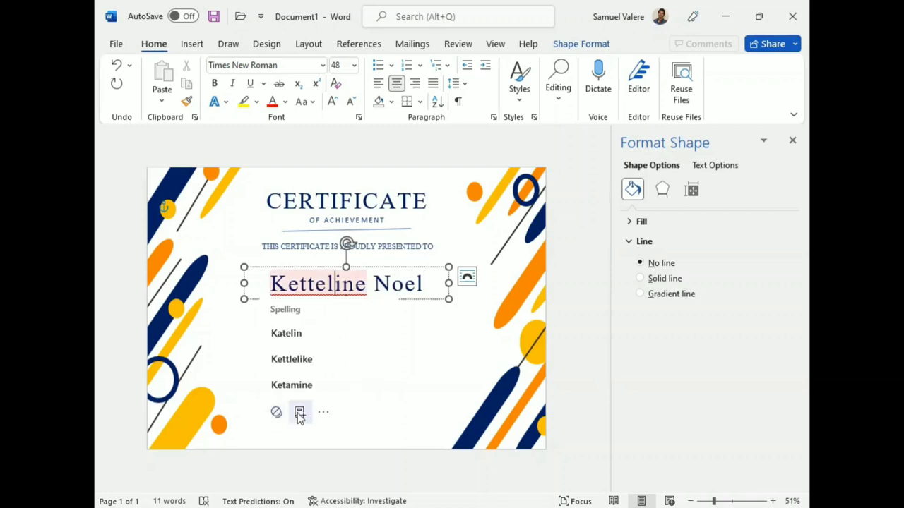
Set the name in Vivaldi at 80 pt and centre it horizontally on the page.
{"action": "triple_click", "coordinate": [333, 295]}
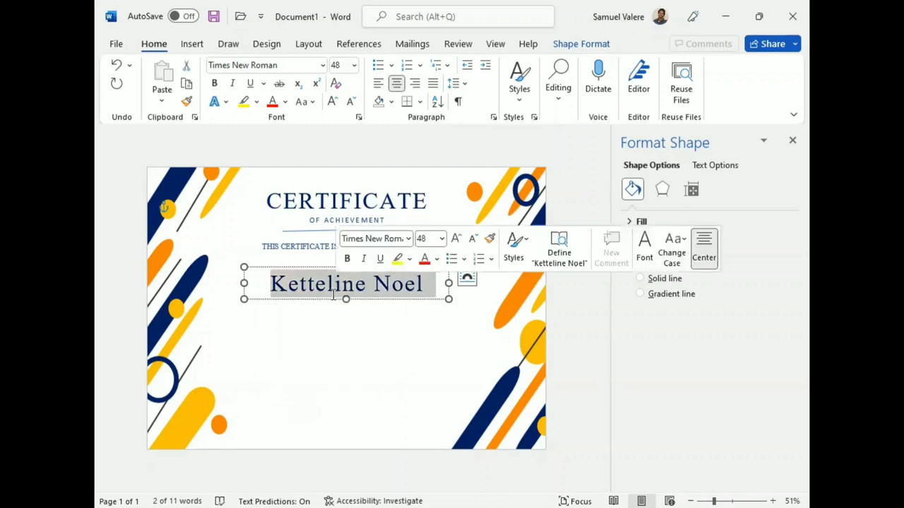
{"action": "key", "text": "ctrl+shift+f"}
{"action": "type", "text": "Vivaldi"}
{"action": "key", "text": "Return"}
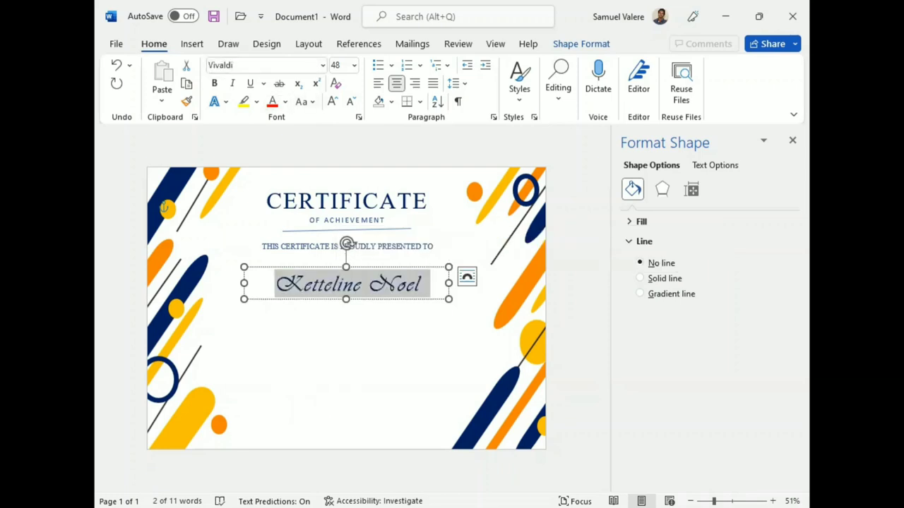
{"action": "left_click", "coordinate": [332, 101]}
{"action": "left_click", "coordinate": [332, 101]}
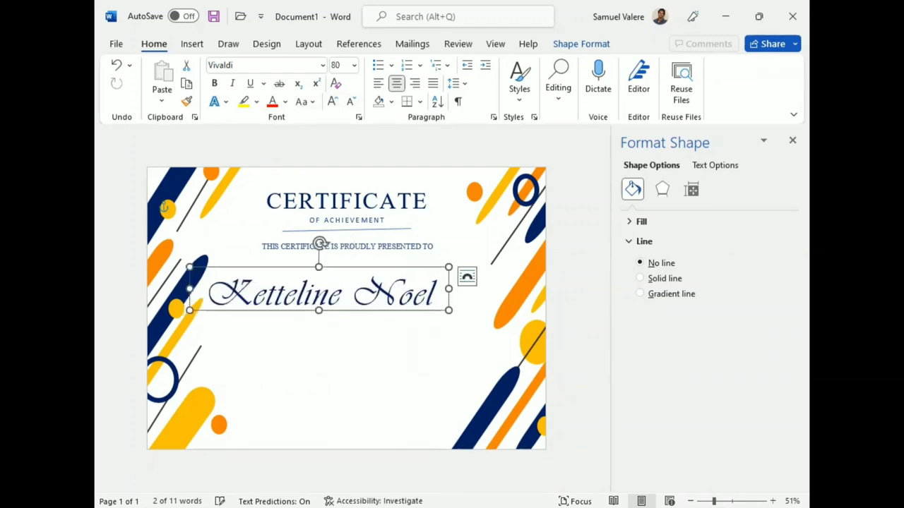
{"action": "mouse_move", "coordinate": [320, 244]}
{"action": "left_mouse_down"}
{"action": "mouse_move", "coordinate": [347, 242]}
{"action": "mouse_move", "coordinate": [347, 227]}
{"action": "left_mouse_up"}
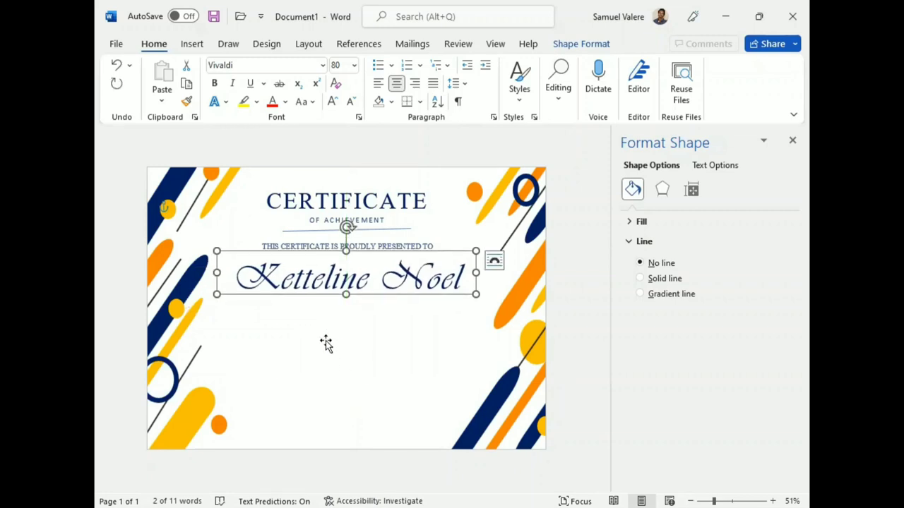
Copy the line under OF ACHIEVEMENT beneath the name and stretch it to span the name.
{"action": "left_click", "coordinate": [322, 230]}
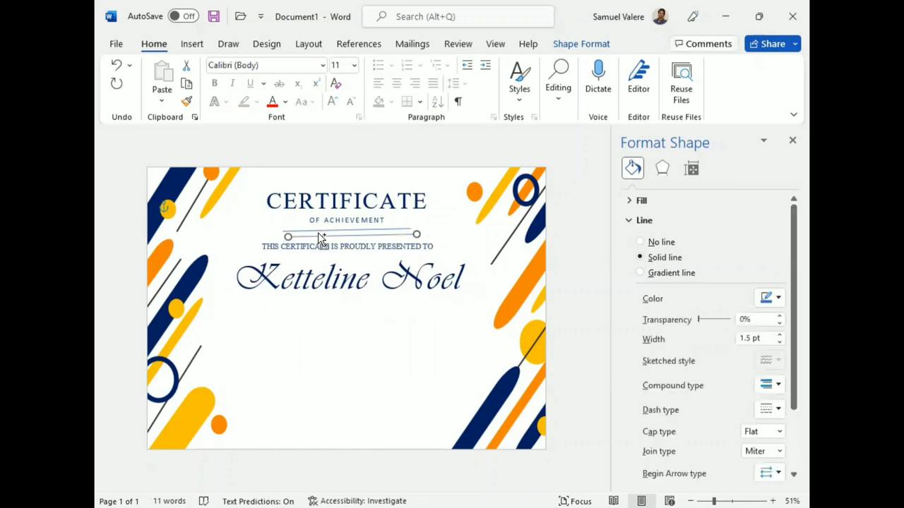
{"action": "mouse_move", "coordinate": [327, 231]}
{"action": "left_mouse_down"}
{"action": "mouse_move", "coordinate": [311, 305]}
{"action": "mouse_move", "coordinate": [268, 319]}
{"action": "left_mouse_up"}
{"action": "left_click_drag", "start_coordinate": [365, 304], "coordinate": [476, 298]}
{"action": "left_click_drag", "start_coordinate": [375, 303], "coordinate": [376, 288]}
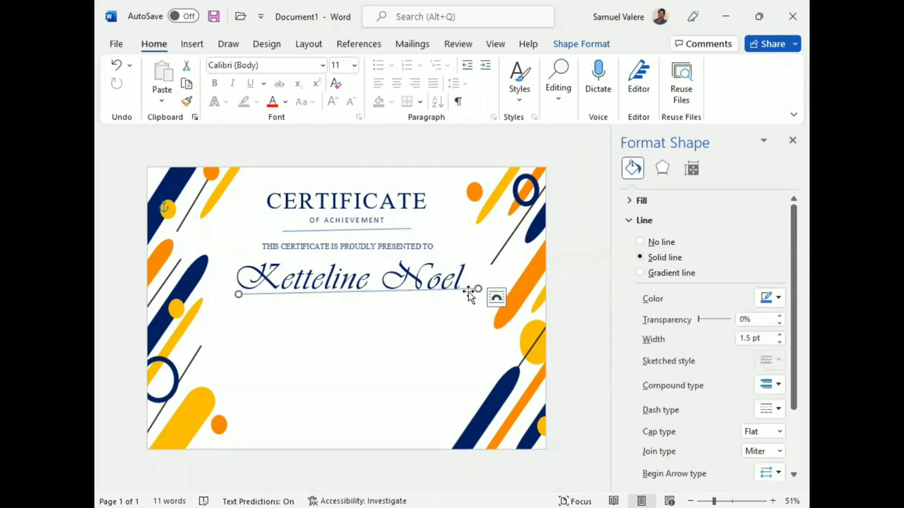
{"action": "left_click_drag", "start_coordinate": [478, 287], "coordinate": [478, 291]}
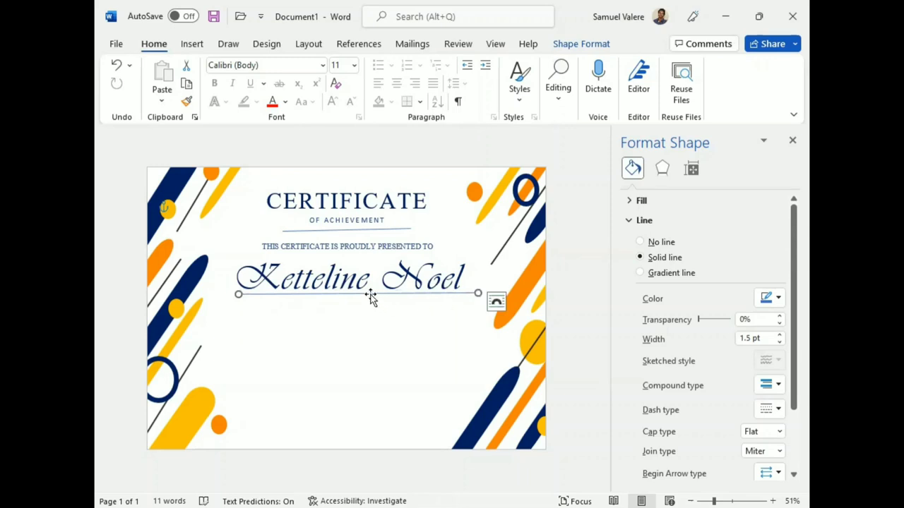
{"action": "left_click_drag", "start_coordinate": [365, 293], "coordinate": [353, 298]}
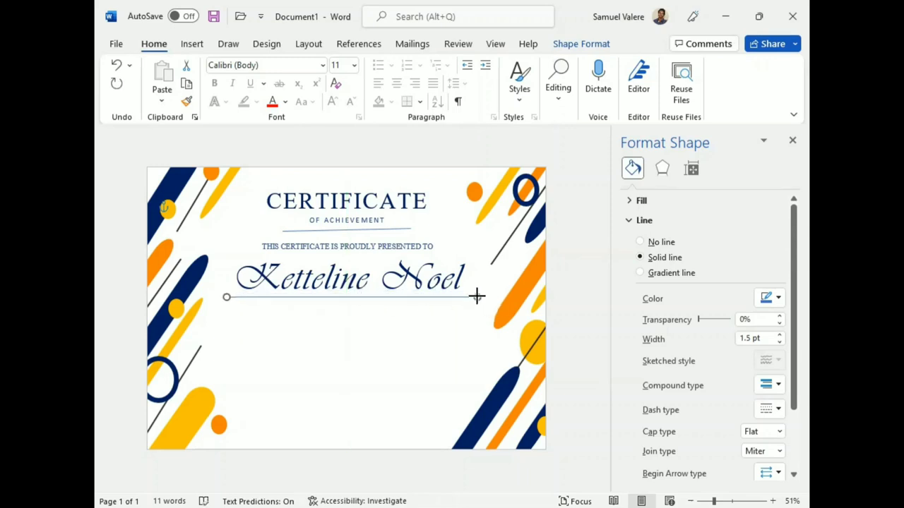
Undo an accidental change, re-centre the underline and nudge it slightly upward.
{"action": "left_click", "coordinate": [374, 287]}
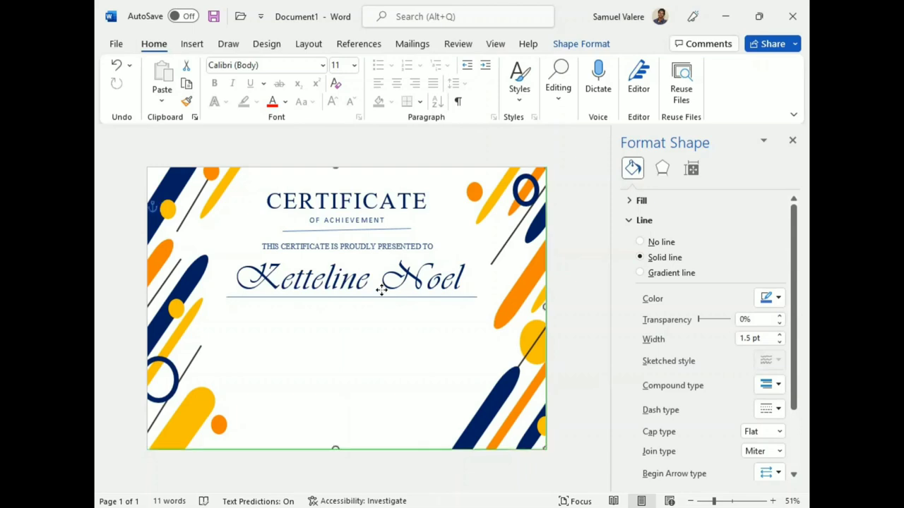
{"action": "left_click", "coordinate": [117, 64]}
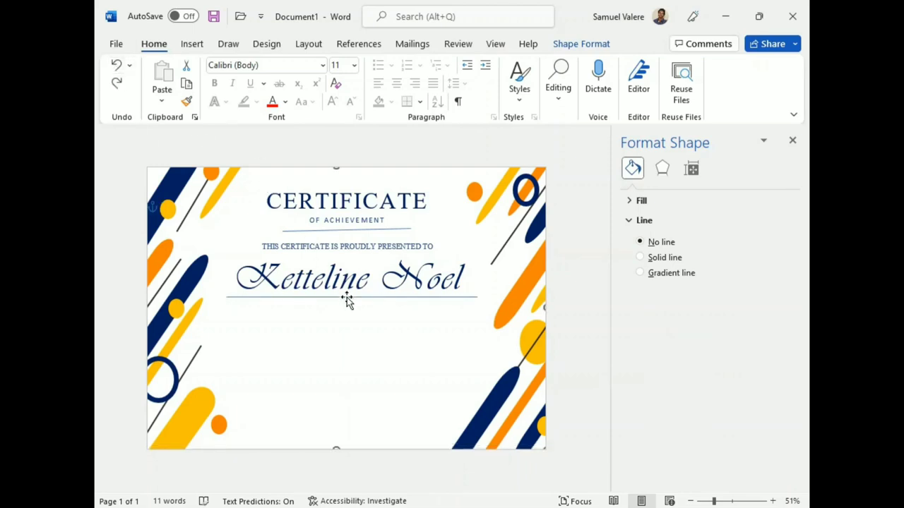
{"action": "left_click_drag", "start_coordinate": [346, 297], "coordinate": [334, 297]}
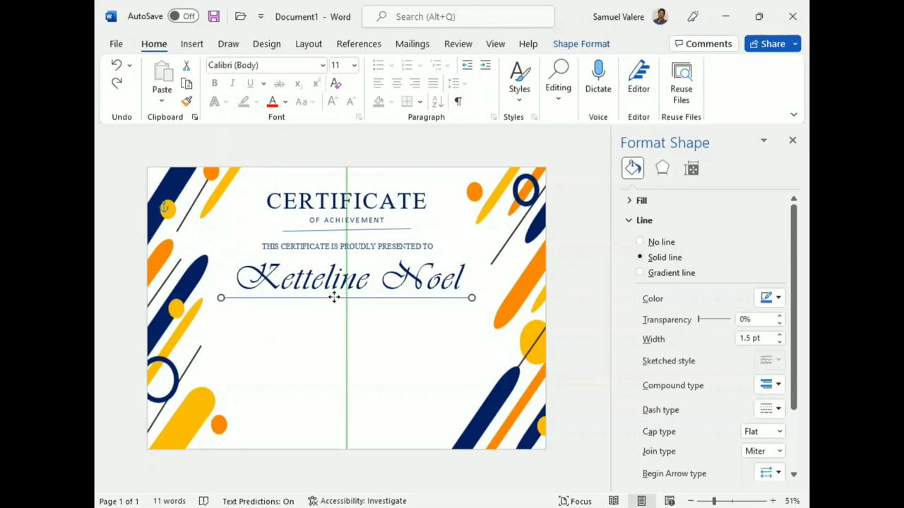
{"action": "key", "text": "Up"}
{"action": "key", "text": "Up"}
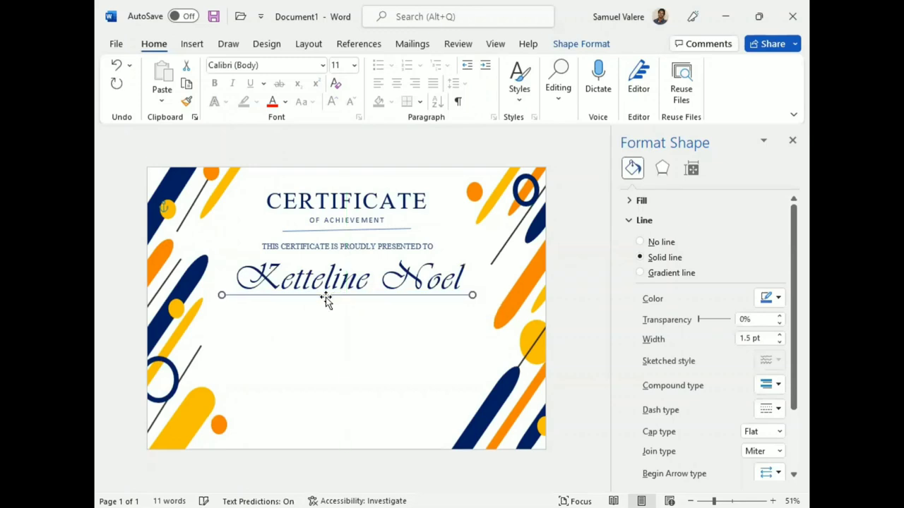
{"action": "key", "text": "Up"}
{"action": "key", "text": "Up"}
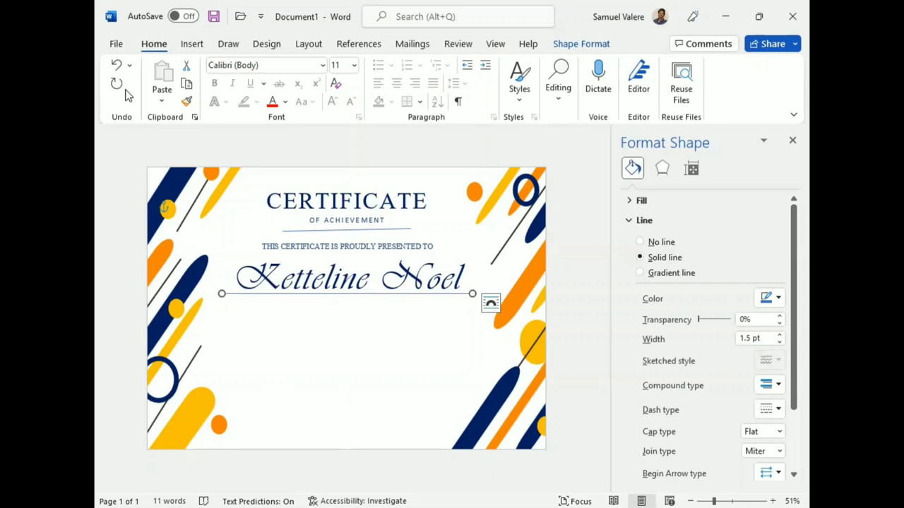
Draw a text box below the name and paste the description paragraph into it.
{"action": "left_click", "coordinate": [194, 45]}
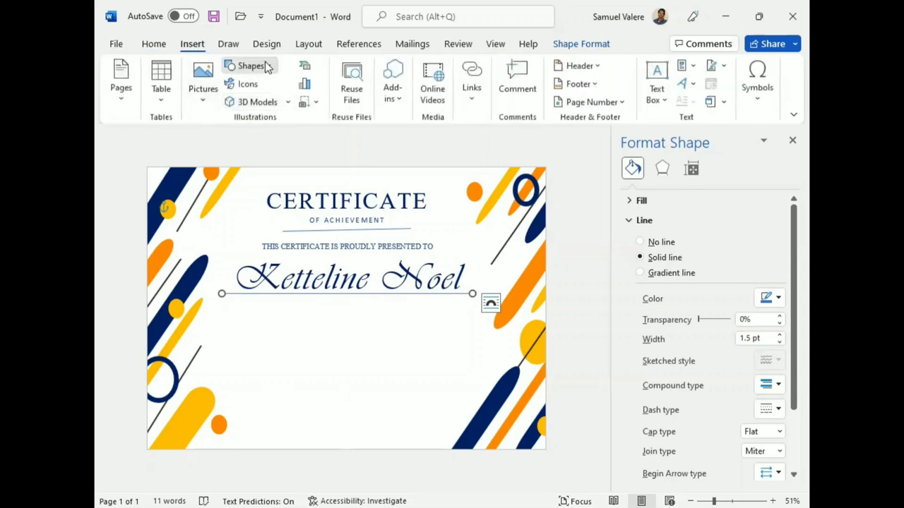
{"action": "left_click_drag", "start_coordinate": [253, 304], "coordinate": [471, 359]}
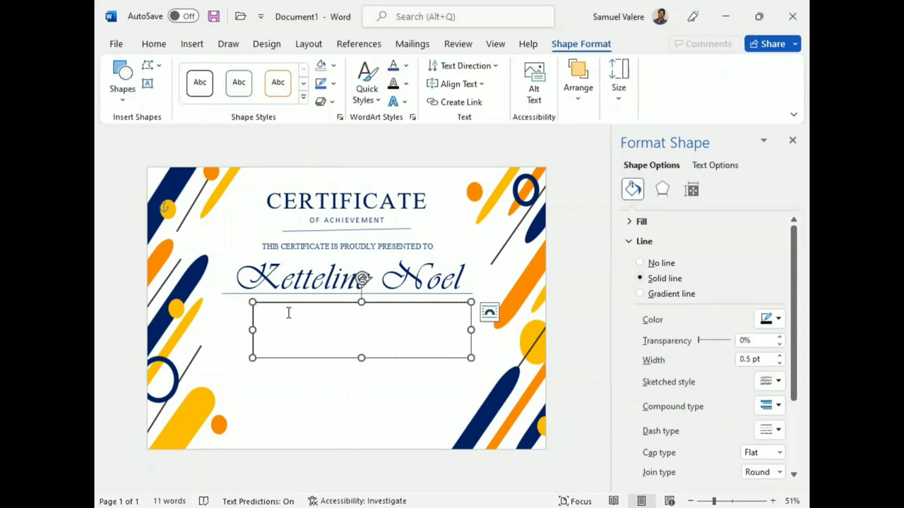
{"action": "key", "text": "ctrl+v"}
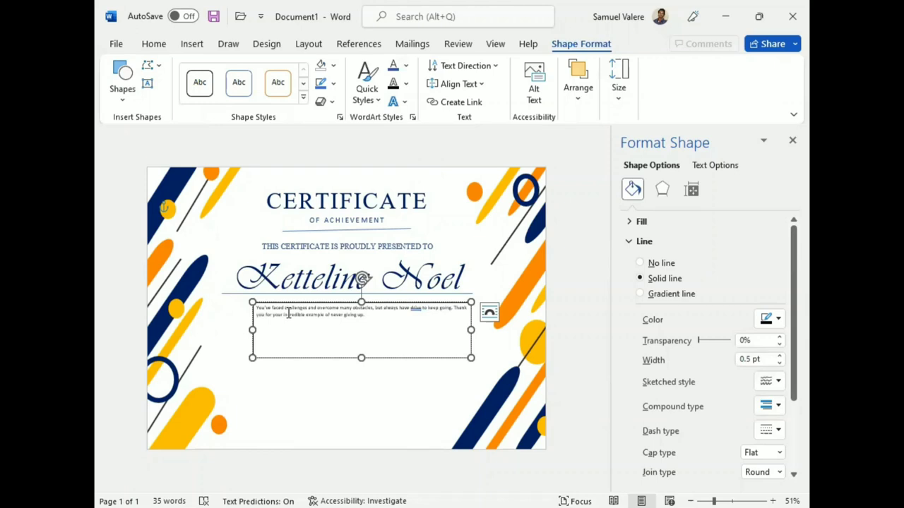
Centre the paragraph and set it in Times New Roman at 20 pt.
{"action": "triple_click", "coordinate": [288, 313]}
{"action": "left_click", "coordinate": [153, 45]}
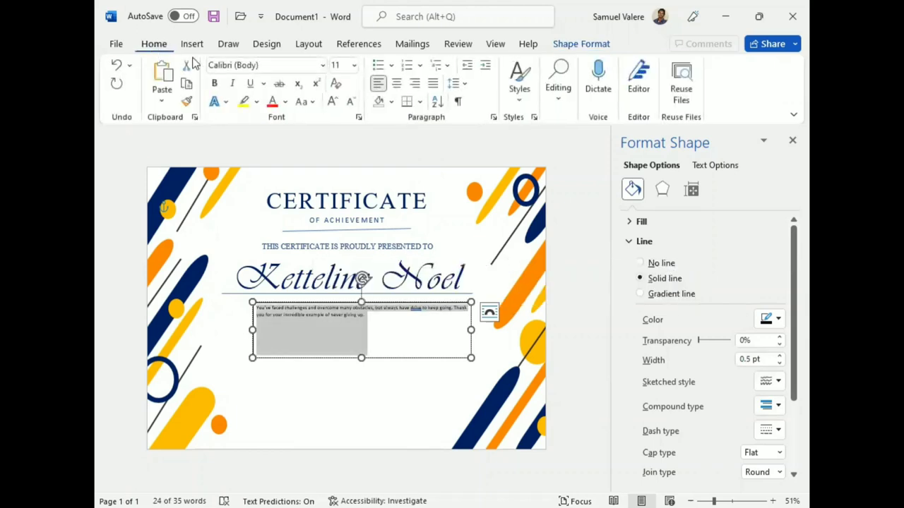
{"action": "left_click", "coordinate": [396, 83]}
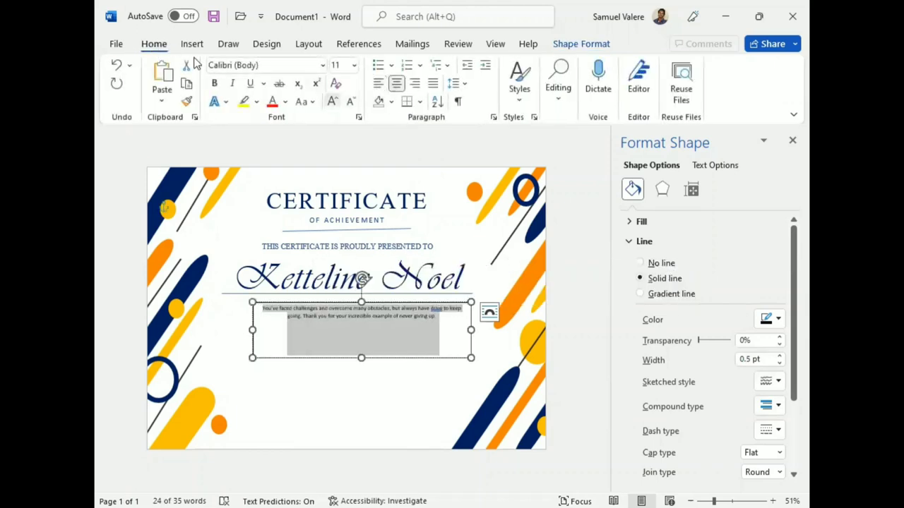
{"action": "left_click", "coordinate": [226, 65]}
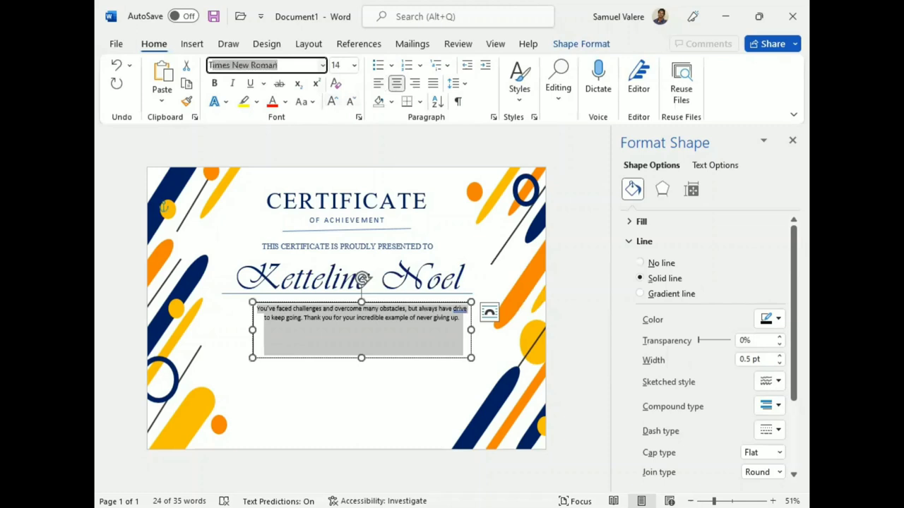
{"action": "key", "text": "Return"}
{"action": "left_click", "coordinate": [331, 101]}
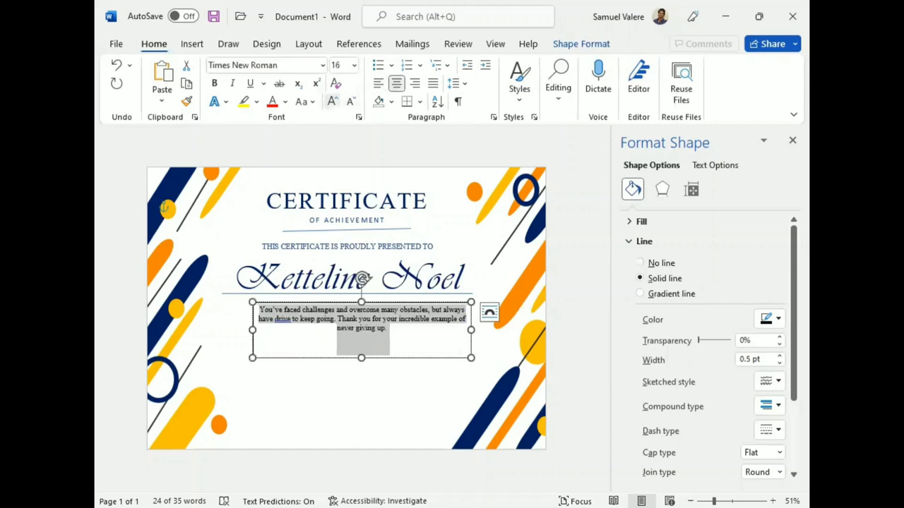
{"action": "left_click", "coordinate": [331, 101]}
{"action": "left_click", "coordinate": [331, 101]}
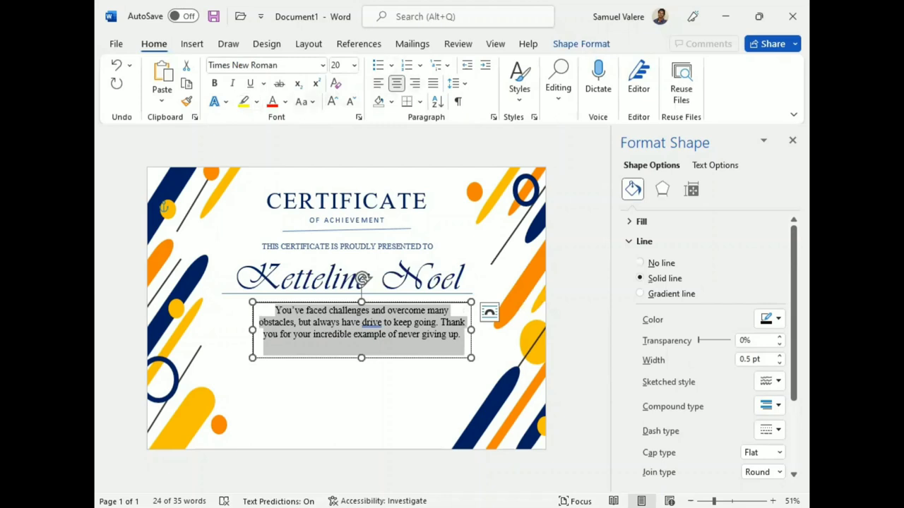
Remove the text box's outline and colour the paragraph text blue.
{"action": "left_click", "coordinate": [562, 45]}
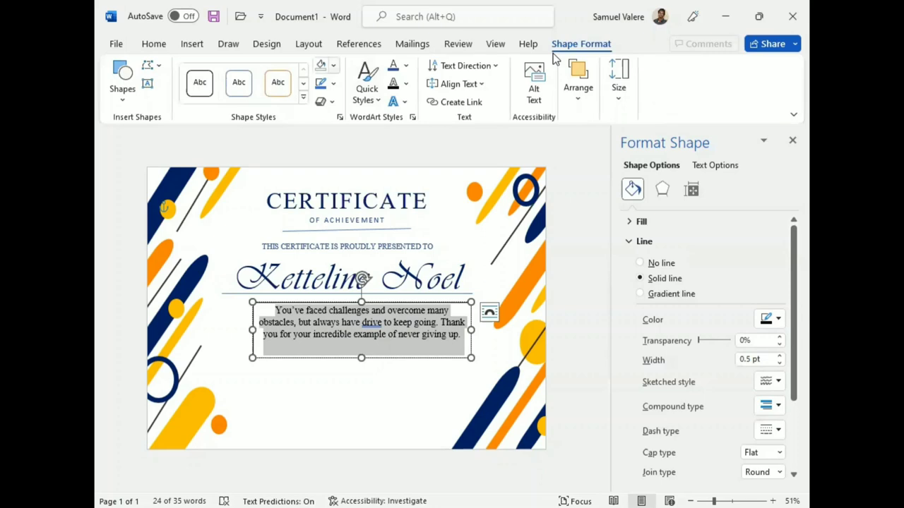
{"action": "left_click", "coordinate": [332, 65]}
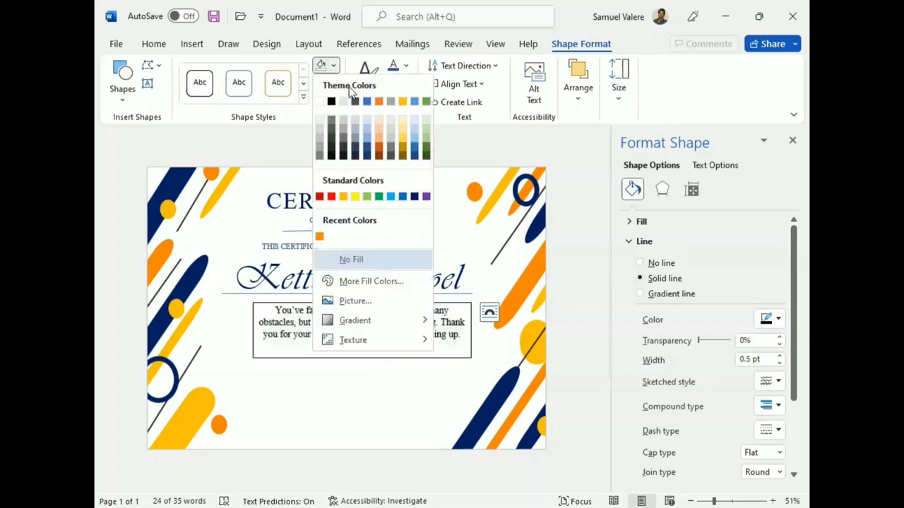
{"action": "left_click", "coordinate": [333, 83]}
{"action": "left_click", "coordinate": [327, 279]}
{"action": "left_click", "coordinate": [407, 67]}
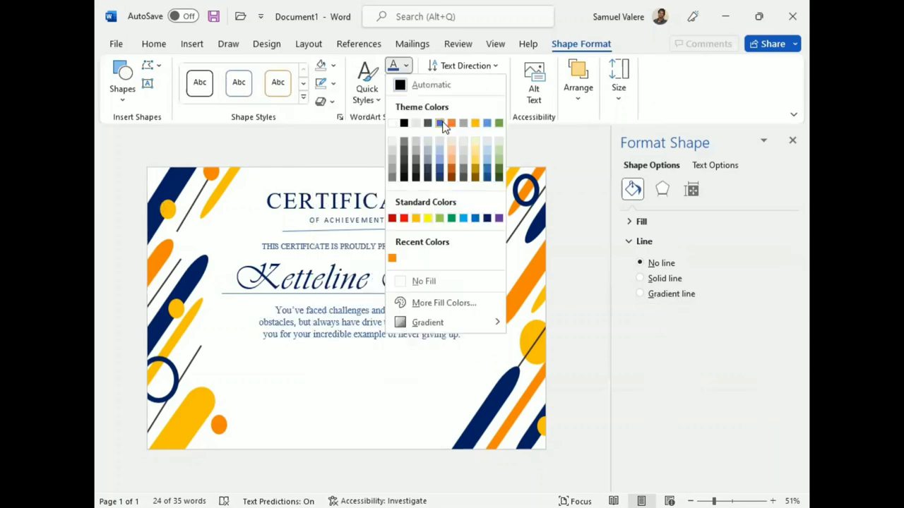
{"action": "left_click", "coordinate": [440, 124]}
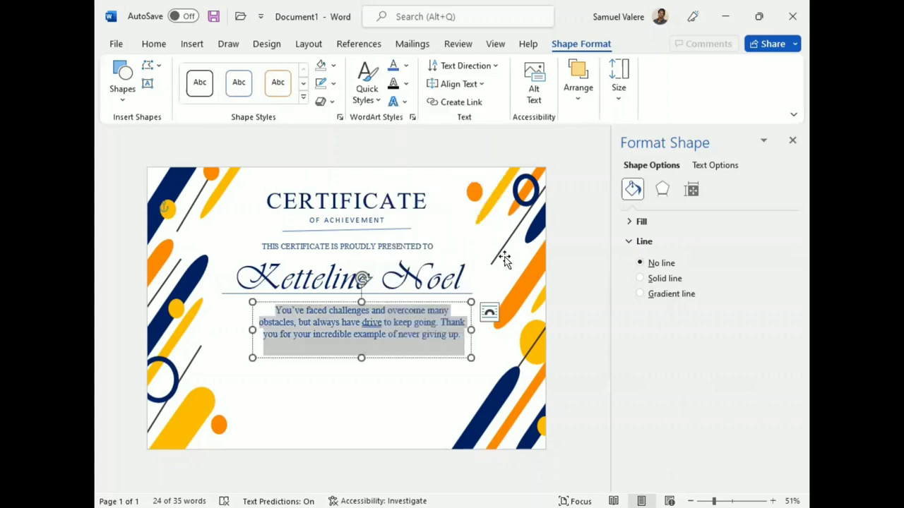
Widen the text box on both sides, centre it, and ignore the grammar suggestion for 'drive'.
{"action": "key", "text": "Escape"}
{"action": "left_click_drag", "start_coordinate": [252, 330], "coordinate": [222, 329]}
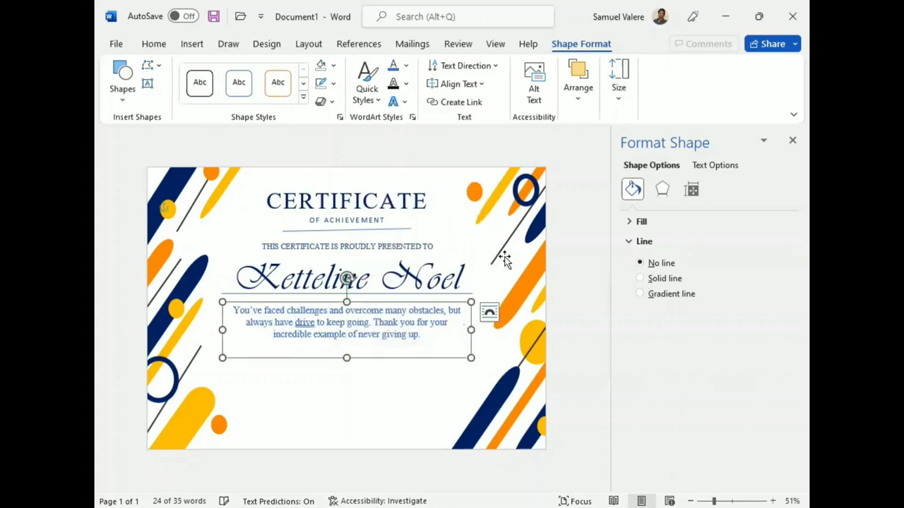
{"action": "left_click_drag", "start_coordinate": [471, 330], "coordinate": [488, 330]}
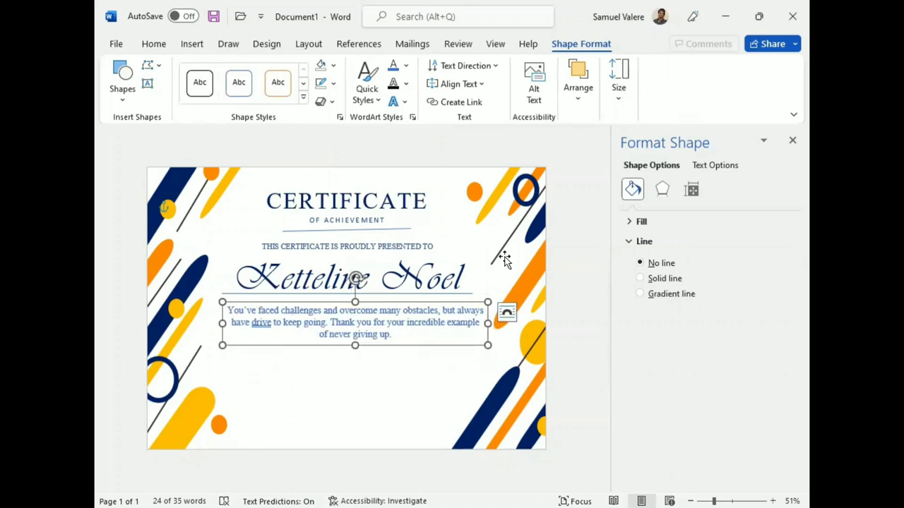
{"action": "key", "text": "Left"}
{"action": "key", "text": "Left"}
{"action": "left_click", "coordinate": [252, 322]}
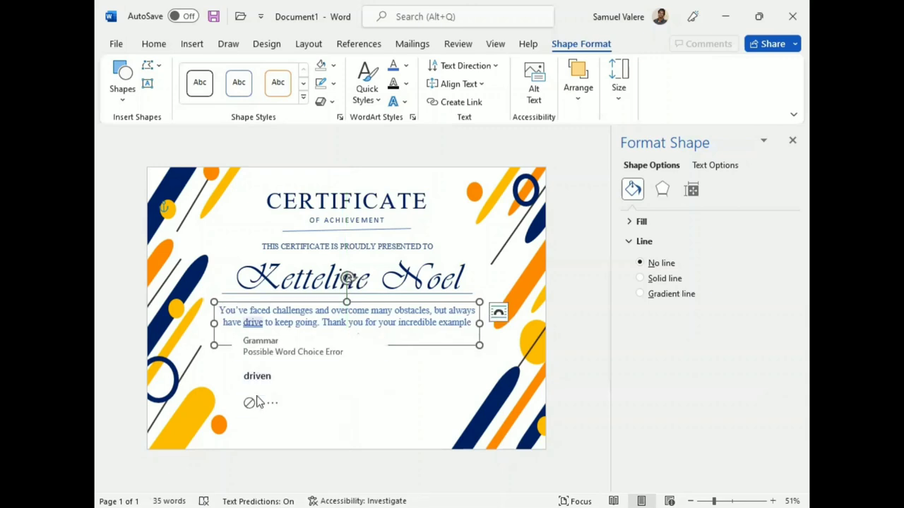
{"action": "left_click", "coordinate": [248, 404]}
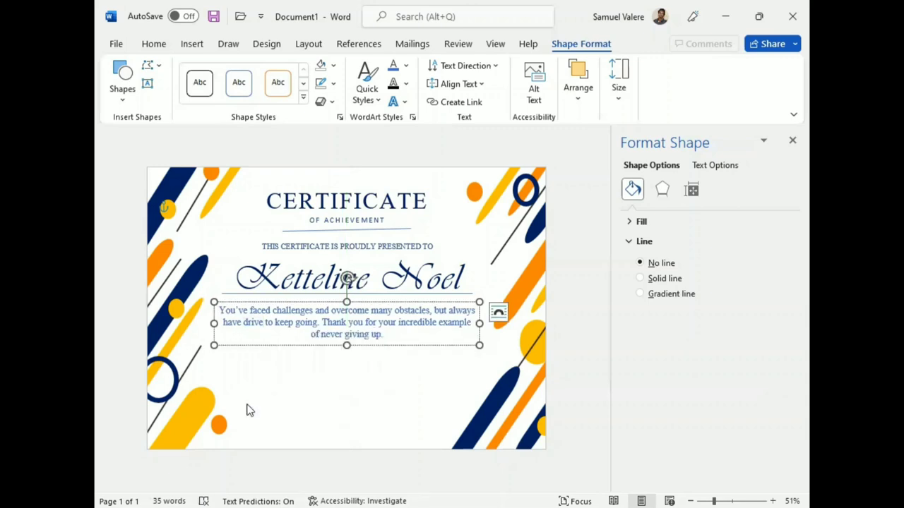
{"action": "left_click", "coordinate": [320, 400]}
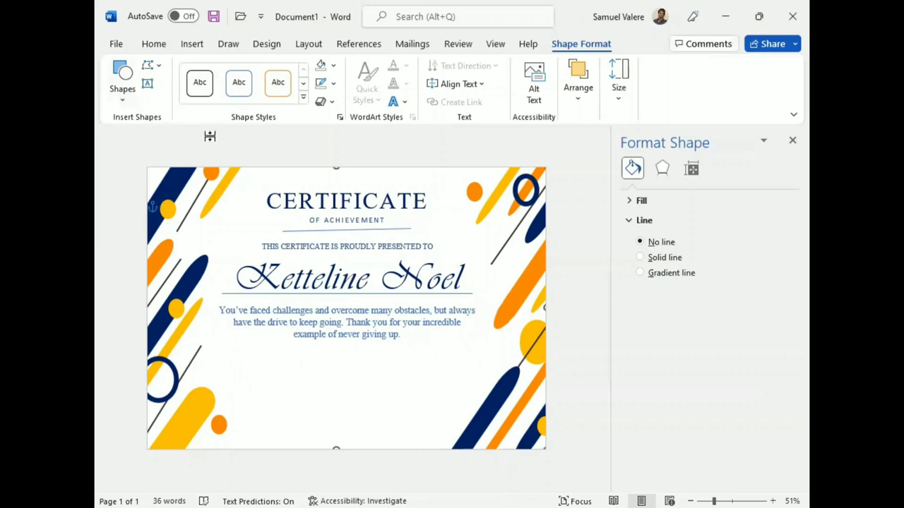
Draw a short horizontal line at the lower left and give it the dark line style.
{"action": "left_click", "coordinate": [123, 79]}
{"action": "left_click", "coordinate": [116, 190]}
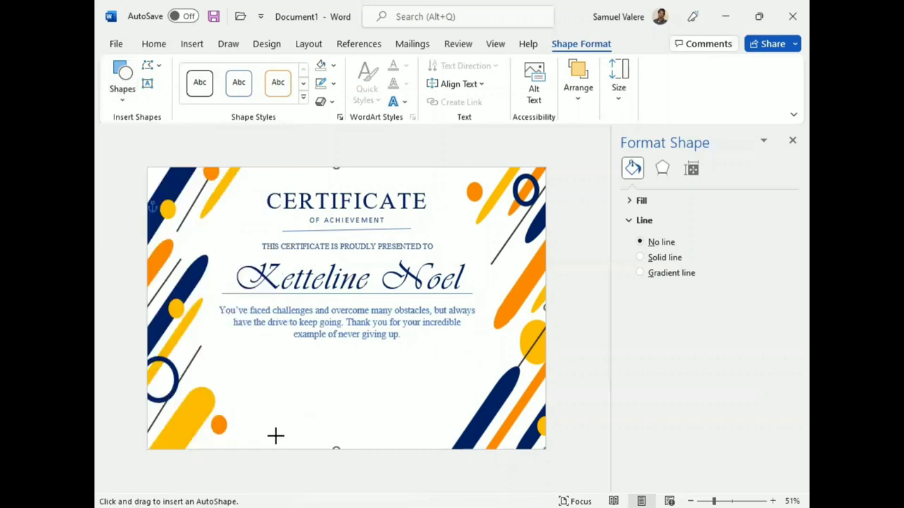
{"action": "mouse_move", "coordinate": [244, 420]}
{"action": "left_mouse_down"}
{"action": "mouse_move", "coordinate": [361, 420]}
{"action": "mouse_move", "coordinate": [304, 418]}
{"action": "left_mouse_up"}
{"action": "left_click", "coordinate": [268, 409]}
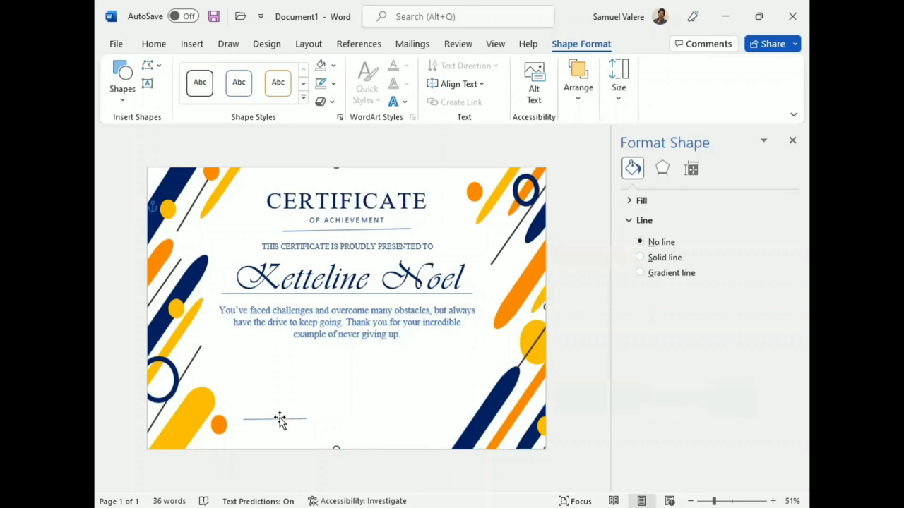
{"action": "left_click_drag", "start_coordinate": [279, 420], "coordinate": [263, 413]}
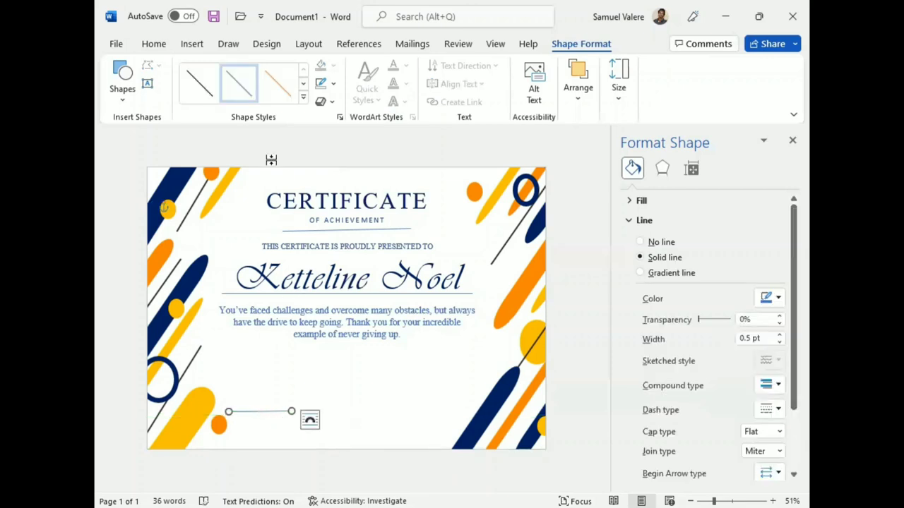
{"action": "left_click", "coordinate": [201, 83]}
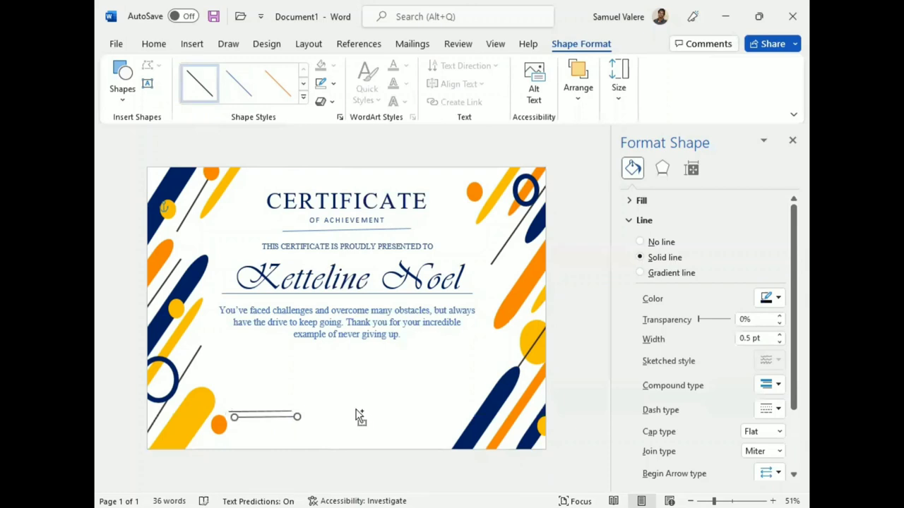
{"action": "left_click_drag", "start_coordinate": [271, 411], "coordinate": [276, 416]}
Duplicate the line to the right and centre both lines as a pair on the page.
{"action": "key", "text": "Up"}
{"action": "key", "text": "shift+Right"}
{"action": "key", "text": "shift+Right"}
{"action": "key", "text": "Right"}
{"action": "key", "text": "Right"}
{"action": "key", "text": "Right"}
{"action": "key", "text": "Right"}
{"action": "key", "text": "Right"}
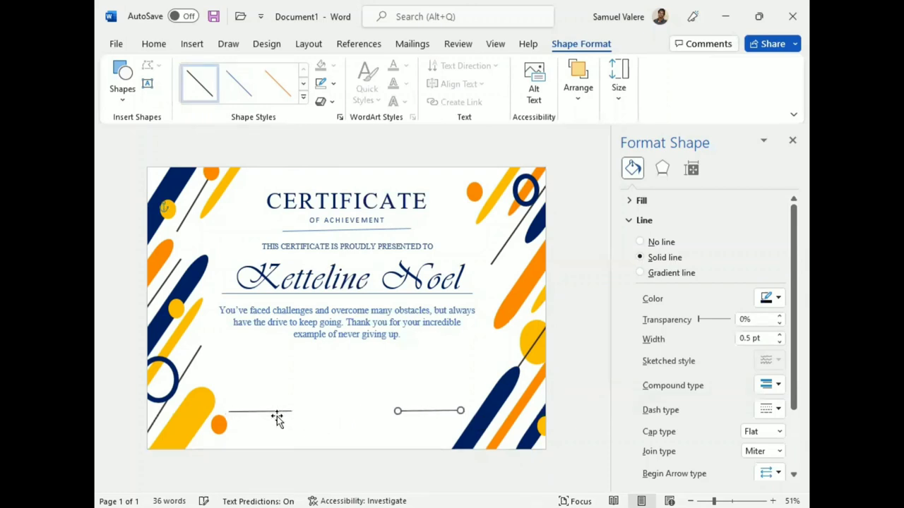
{"action": "key", "text": "Right"}
{"action": "left_click", "coordinate": [264, 412], "text": "shift"}
{"action": "left_click_drag", "start_coordinate": [256, 410], "coordinate": [276, 415]}
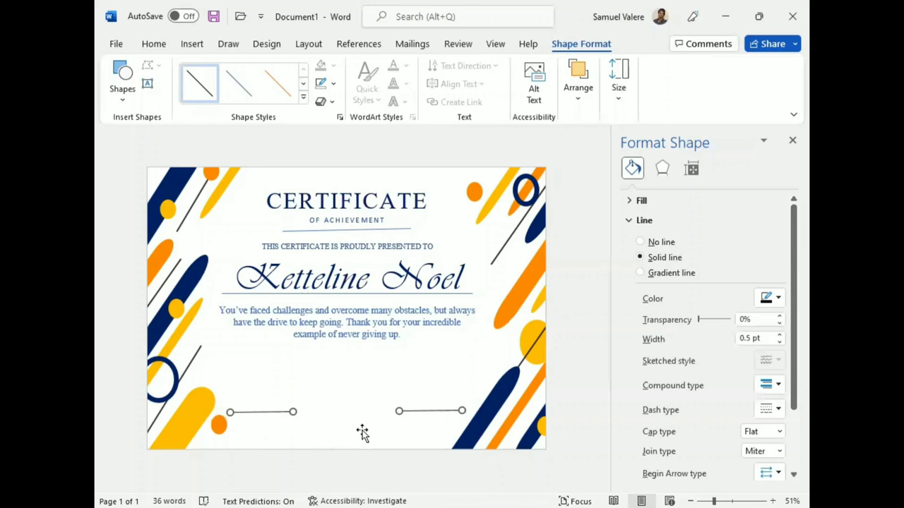
{"action": "left_click", "coordinate": [146, 83]}
Add a text box under the left line reading DATE, uppercase, 14 pt and centred.
{"action": "left_click_drag", "start_coordinate": [236, 417], "coordinate": [289, 437]}
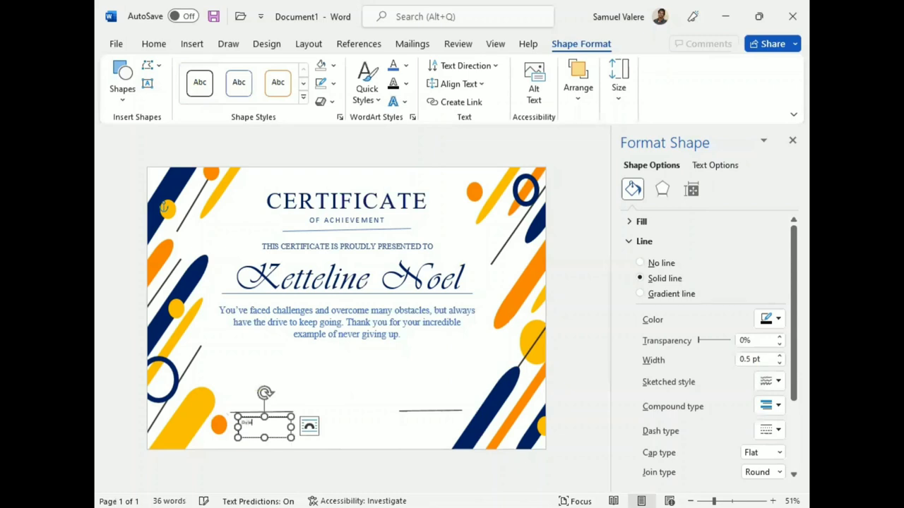
{"action": "double_click", "coordinate": [245, 424]}
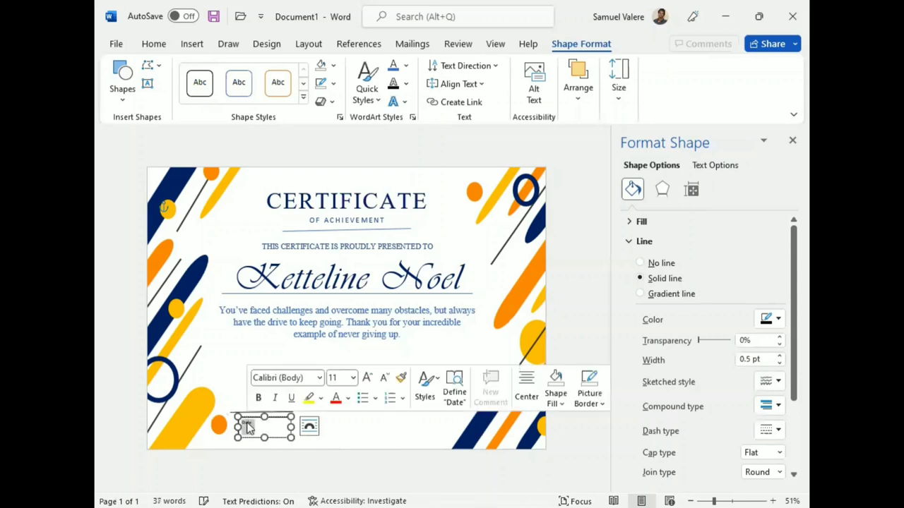
{"action": "left_click", "coordinate": [153, 44]}
{"action": "left_click", "coordinate": [332, 102]}
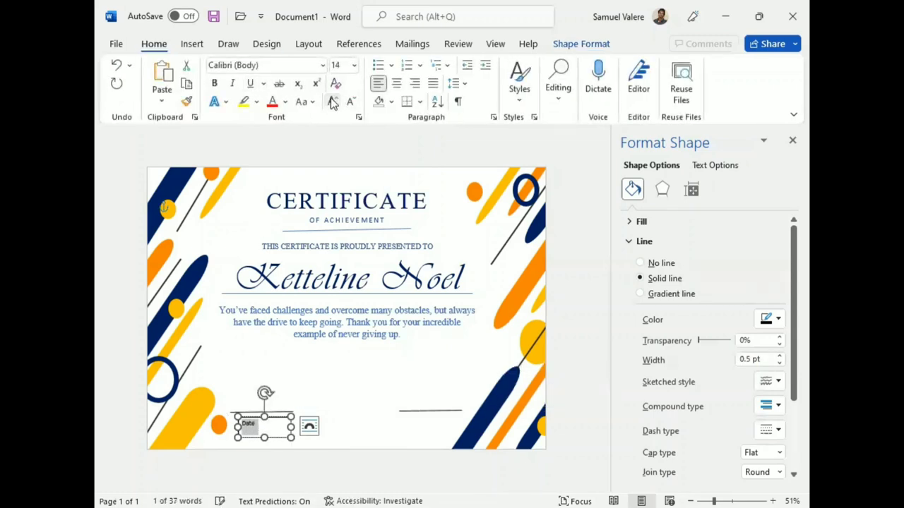
{"action": "left_click", "coordinate": [314, 103]}
{"action": "left_click", "coordinate": [330, 158]}
{"action": "left_click", "coordinate": [404, 84]}
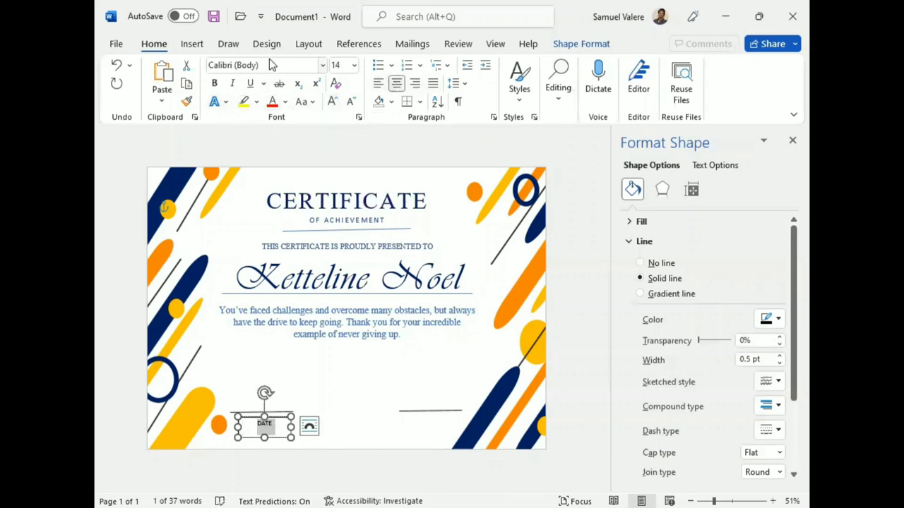
Give the DATE box no fill and no outline, then move it just under the left line.
{"action": "left_click", "coordinate": [581, 44]}
{"action": "left_click", "coordinate": [332, 65]}
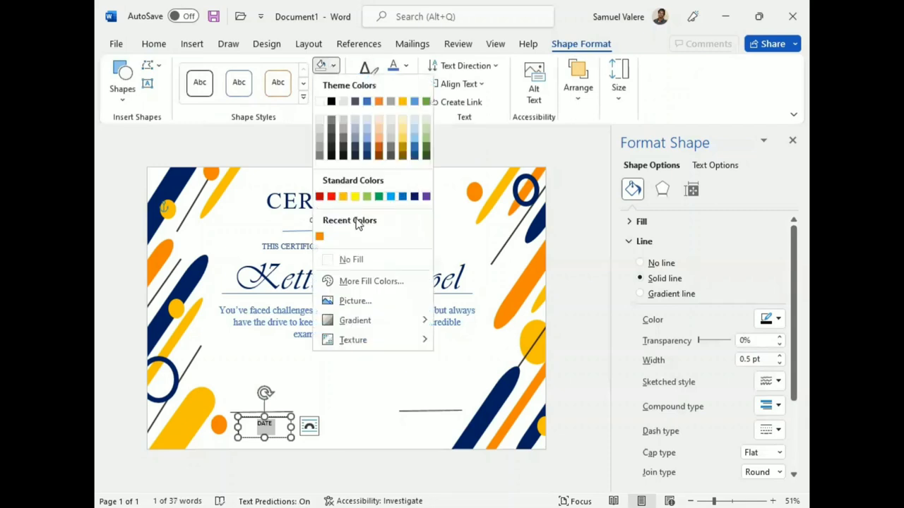
{"action": "left_click", "coordinate": [346, 258]}
{"action": "left_click", "coordinate": [336, 85]}
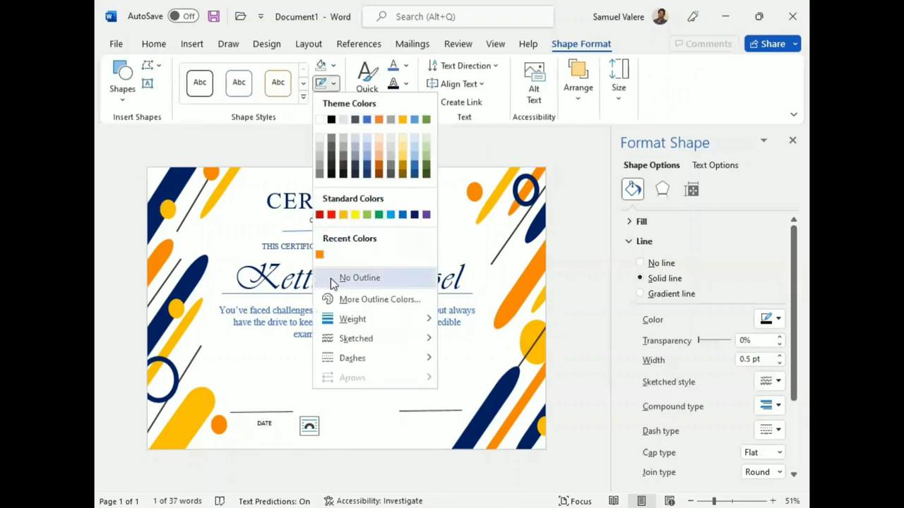
{"action": "left_click", "coordinate": [330, 278]}
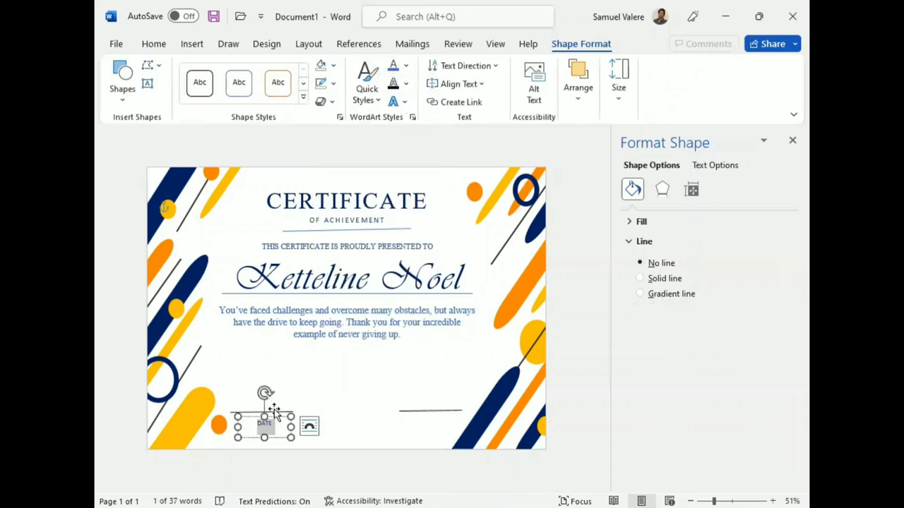
{"action": "left_click", "coordinate": [270, 422]}
{"action": "left_click_drag", "start_coordinate": [270, 422], "coordinate": [266, 415]}
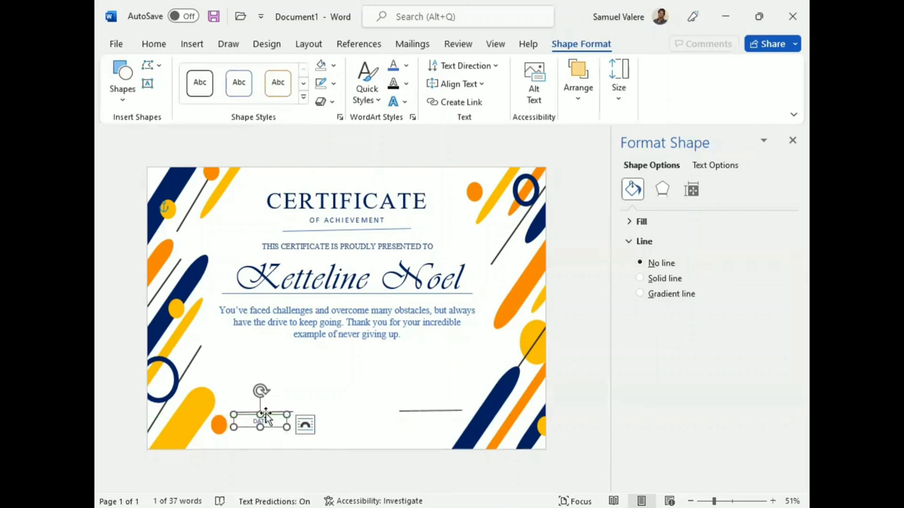
Copy the DATE box under the right line and change its text to uppercase SIGNATURE.
{"action": "mouse_move", "coordinate": [265, 420]}
{"action": "left_mouse_down", "text": "ctrl"}
{"action": "mouse_move", "coordinate": [428, 432]}
{"action": "mouse_move", "coordinate": [438, 423]}
{"action": "left_mouse_up", "text": "ctrl"}
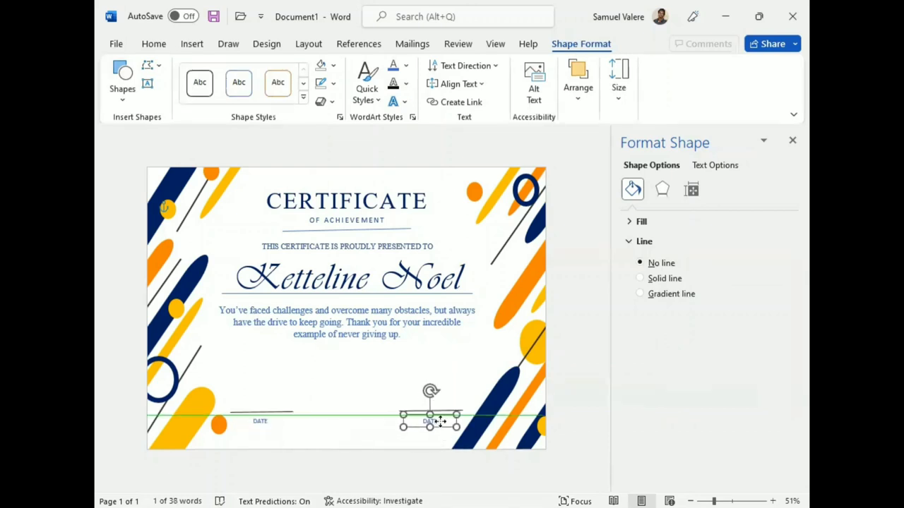
{"action": "double_click", "coordinate": [430, 421]}
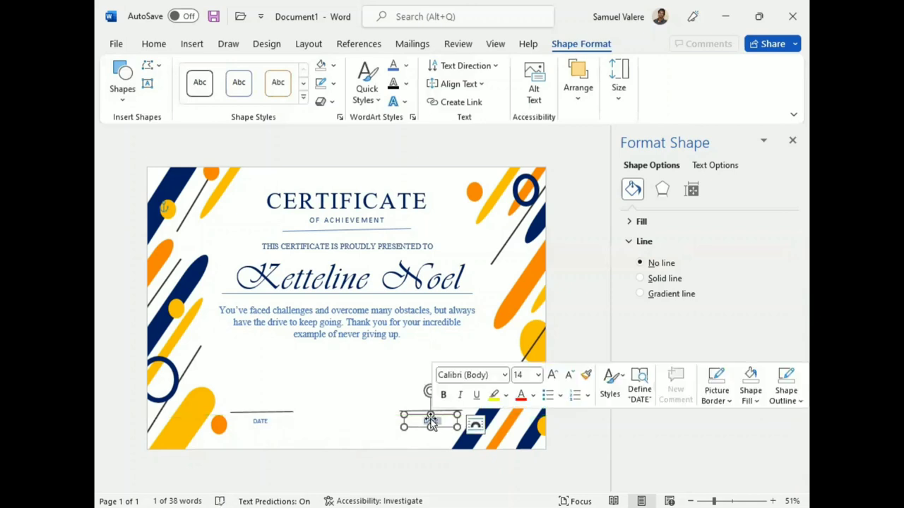
{"action": "type", "text": "Signature"}
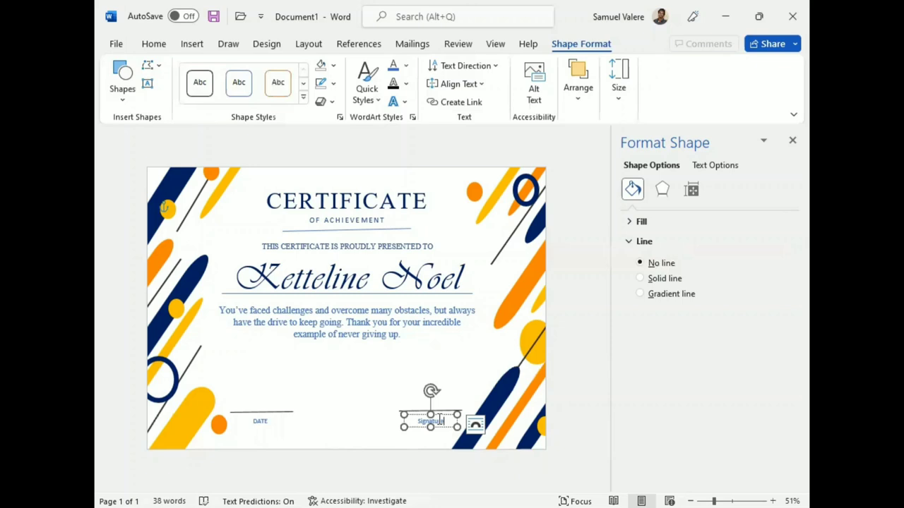
{"action": "double_click", "coordinate": [438, 422]}
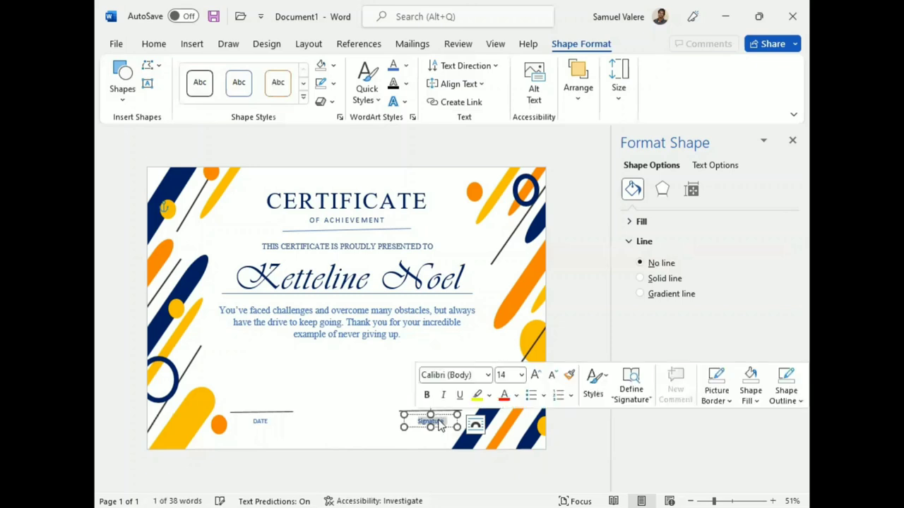
{"action": "left_click", "coordinate": [153, 44]}
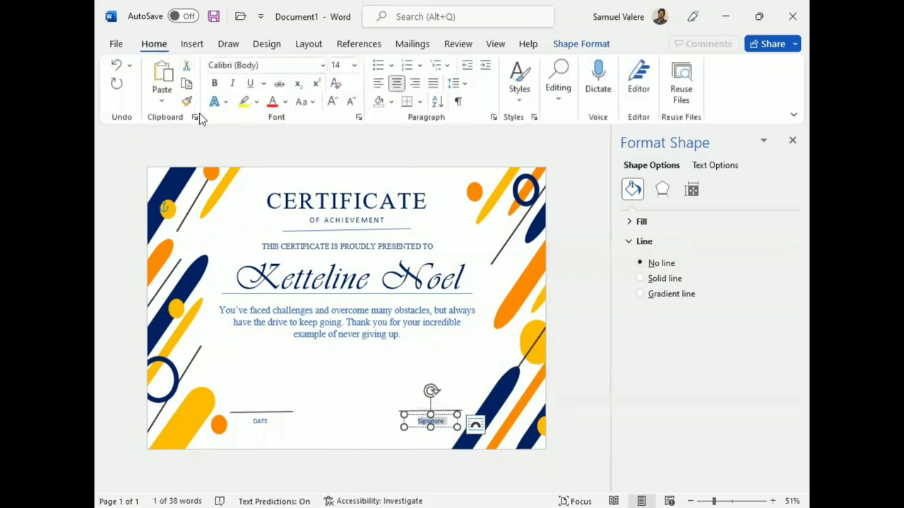
{"action": "left_click", "coordinate": [303, 101]}
{"action": "left_click", "coordinate": [338, 161]}
Nudge SIGNATURE under its line and level the DATE box with it.
{"action": "left_click_drag", "start_coordinate": [447, 421], "coordinate": [447, 417]}
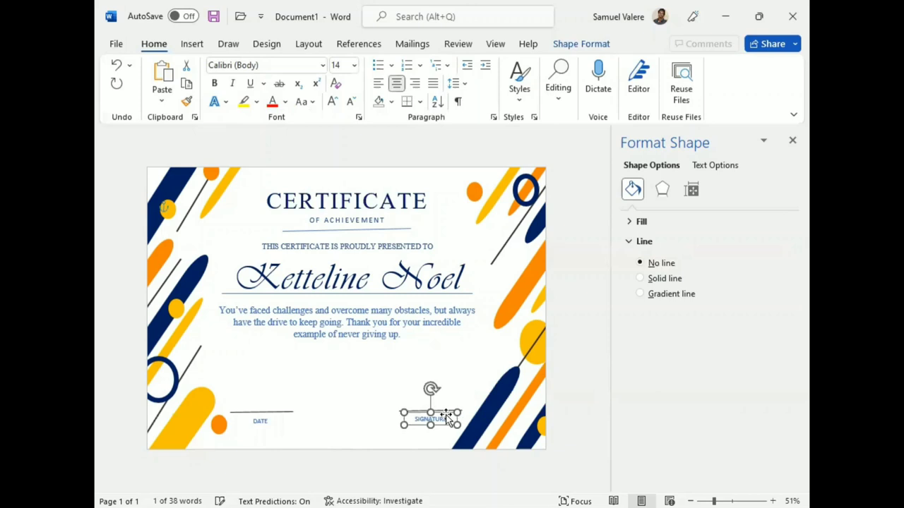
{"action": "left_click", "coordinate": [274, 428]}
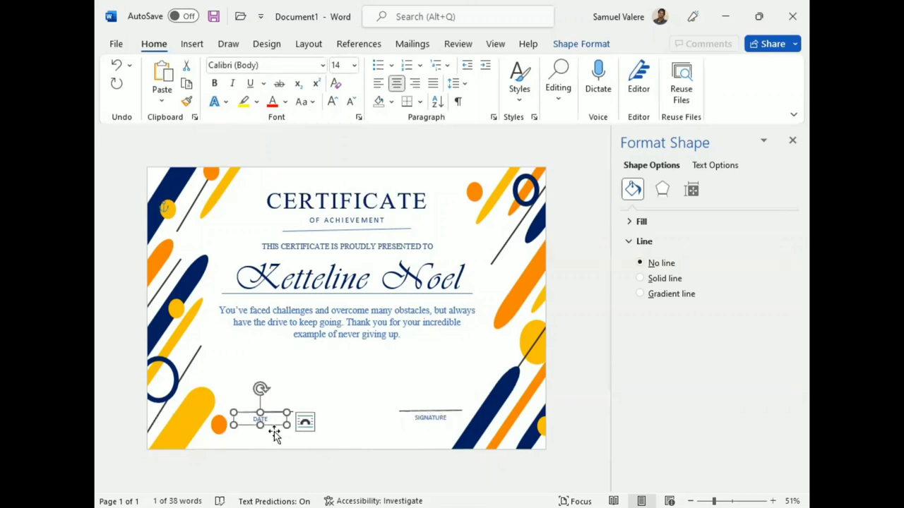
{"action": "left_click_drag", "start_coordinate": [274, 433], "coordinate": [274, 432]}
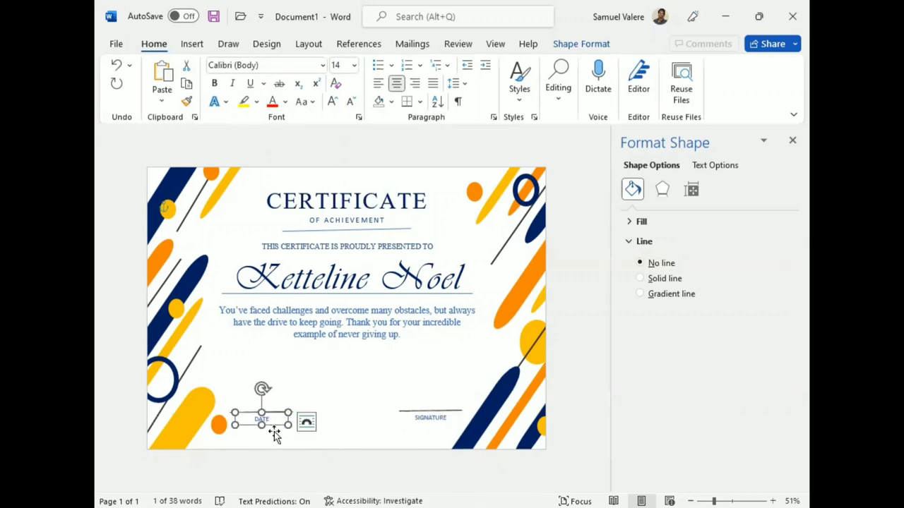
{"action": "left_click", "coordinate": [431, 420]}
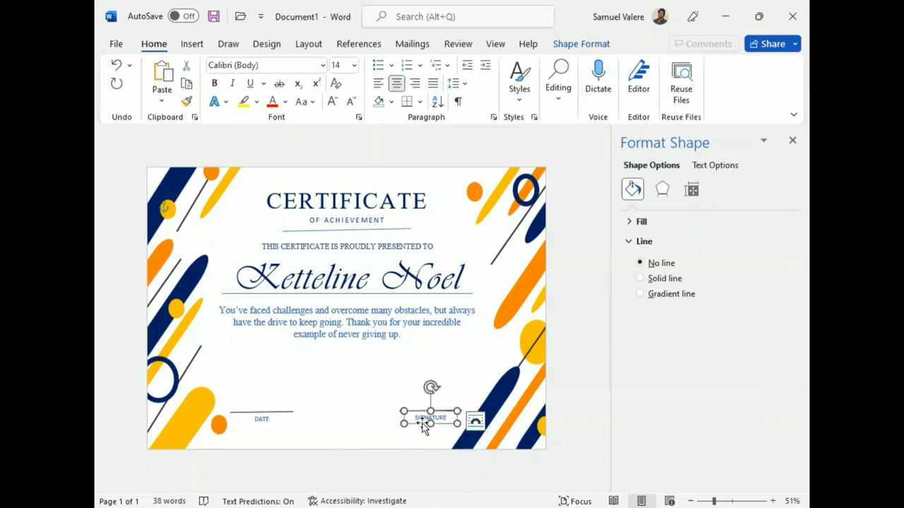
Draw an oval circle between the DATE and SIGNATURE lines, raise it, and remove its fill.
{"action": "left_click", "coordinate": [192, 44]}
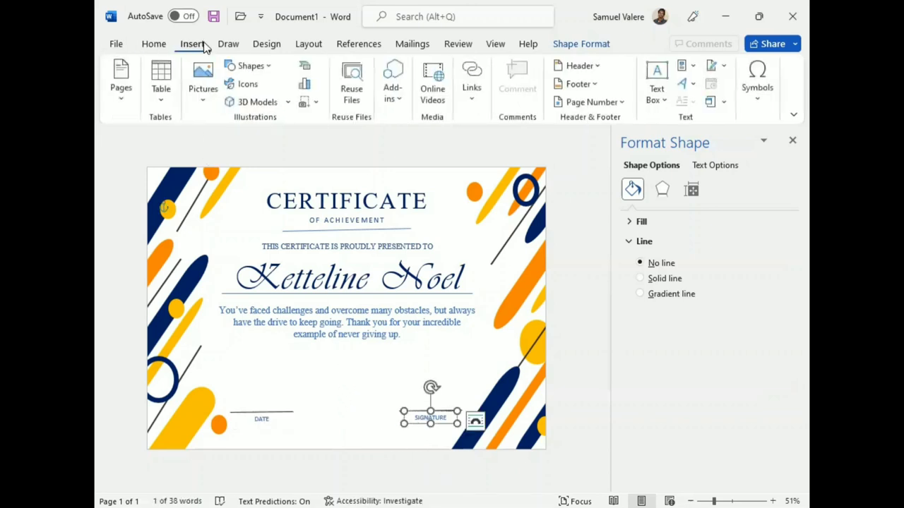
{"action": "left_click", "coordinate": [251, 65]}
{"action": "left_click", "coordinate": [229, 102]}
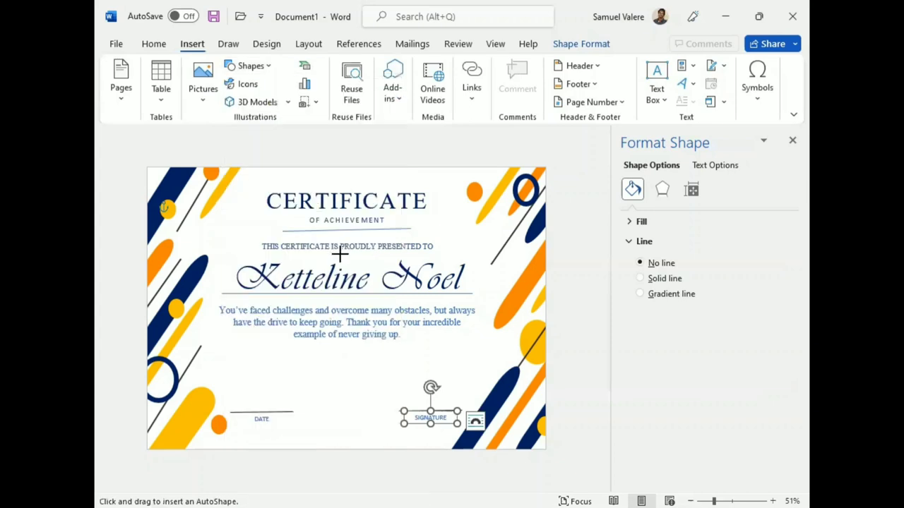
{"action": "left_click_drag", "start_coordinate": [322, 394], "coordinate": [378, 444]}
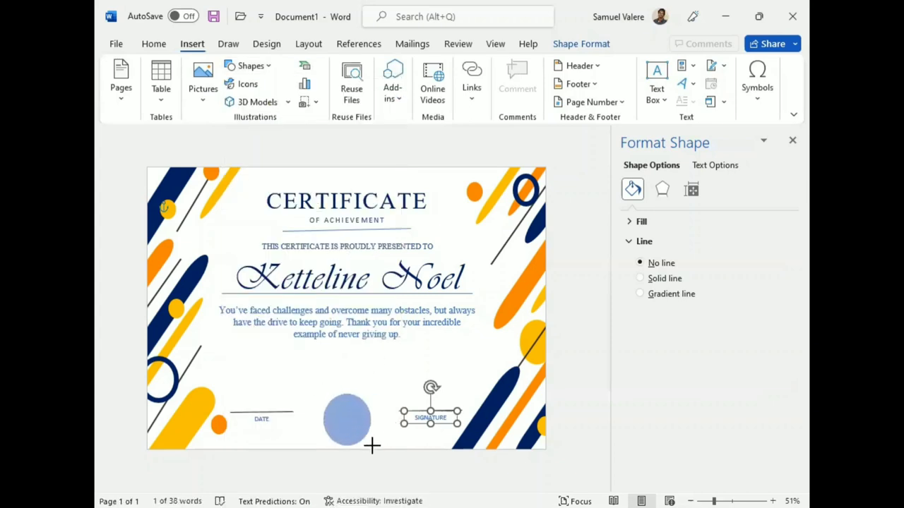
{"action": "left_click_drag", "start_coordinate": [349, 414], "coordinate": [345, 404]}
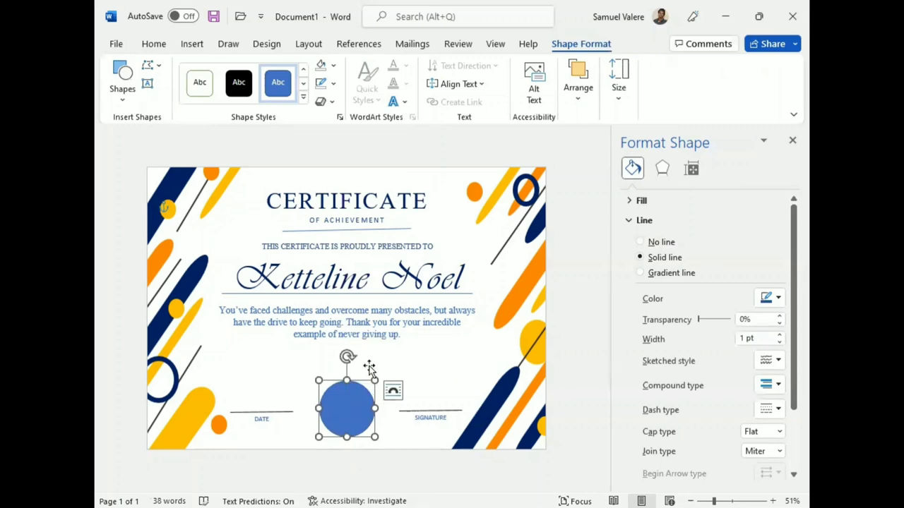
{"action": "left_click", "coordinate": [333, 65]}
{"action": "left_click", "coordinate": [347, 259]}
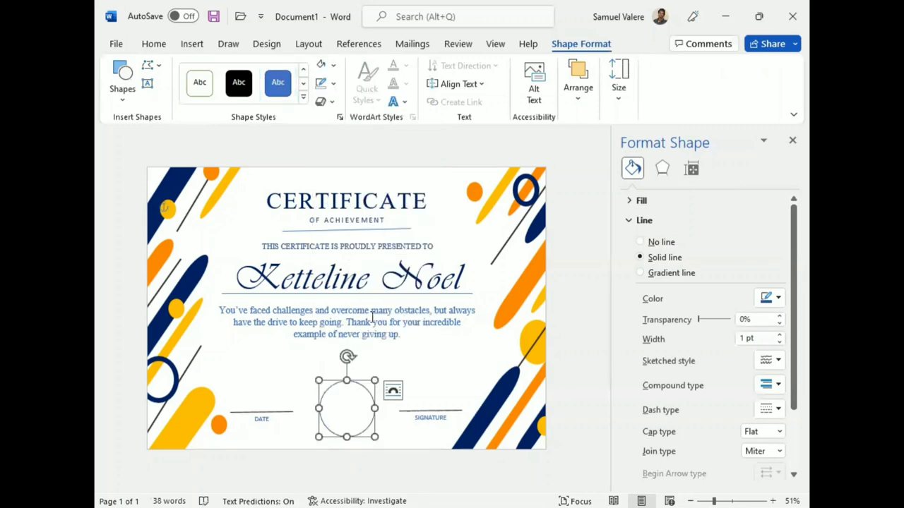
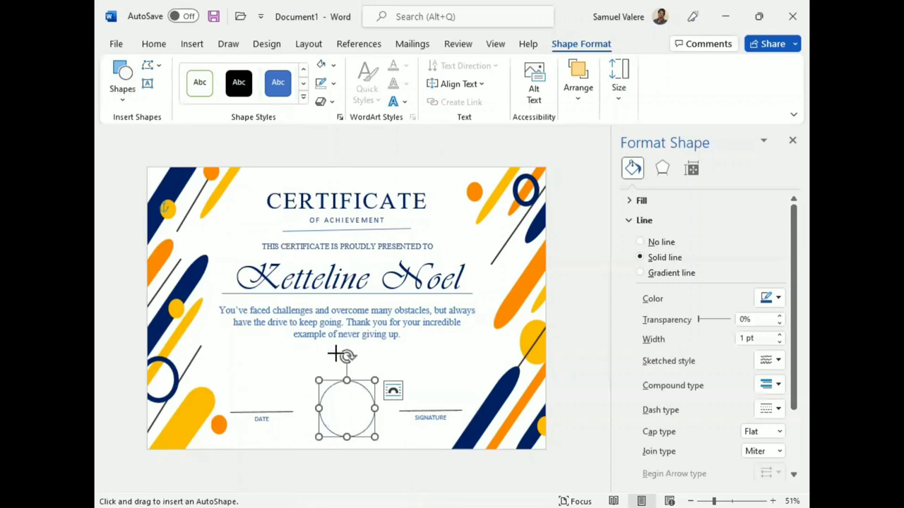
Draw a smaller oval centred inside the seal circle and set it to No Fill so only its outline shows.
{"action": "left_click_drag", "start_coordinate": [329, 388], "coordinate": [365, 435]}
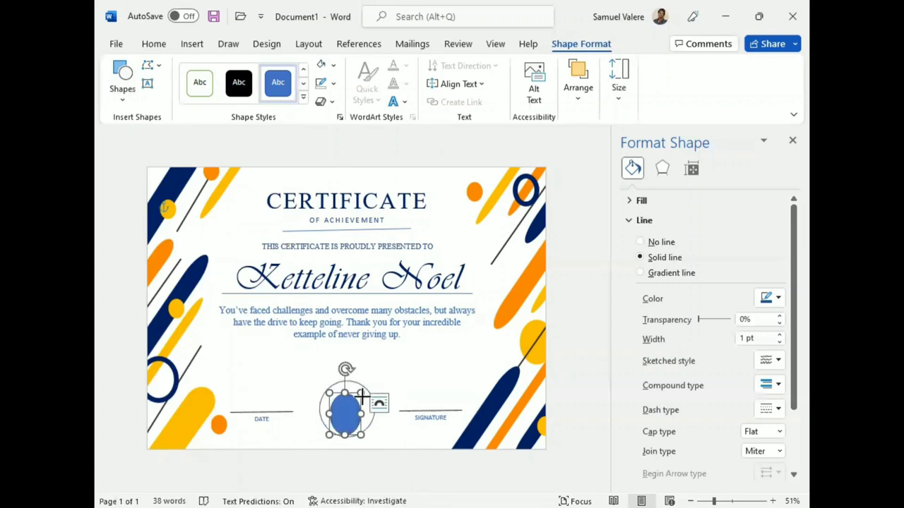
{"action": "left_click_drag", "start_coordinate": [350, 413], "coordinate": [372, 386]}
{"action": "left_click_drag", "start_coordinate": [326, 410], "coordinate": [346, 385]}
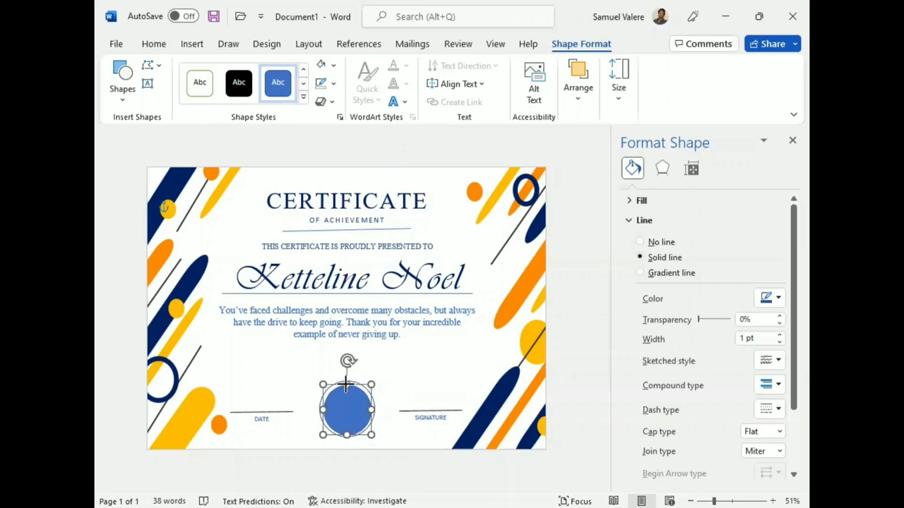
{"action": "left_click", "coordinate": [334, 83]}
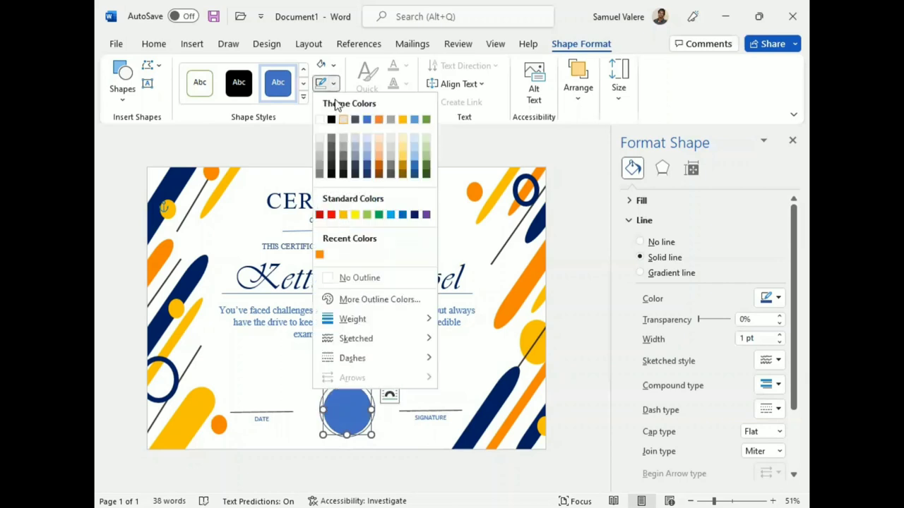
{"action": "left_click", "coordinate": [333, 83]}
{"action": "left_click", "coordinate": [333, 65]}
{"action": "left_click", "coordinate": [331, 260]}
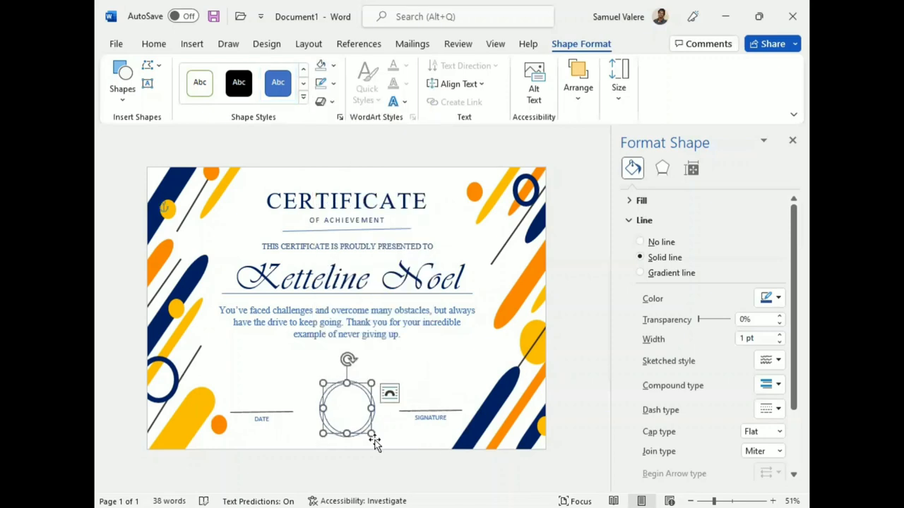
{"action": "left_click", "coordinate": [341, 435]}
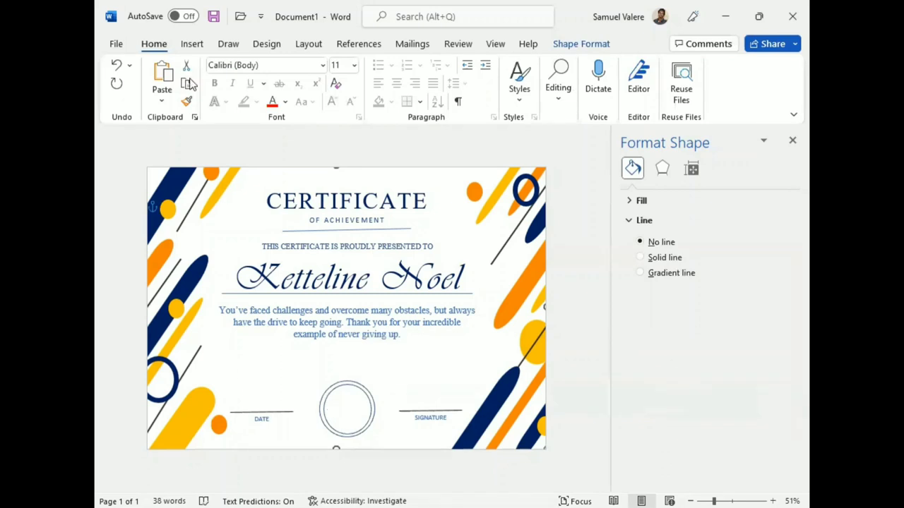
Draw a third oval inside the seal rings, resize it and centre it within them.
{"action": "left_click", "coordinate": [194, 45]}
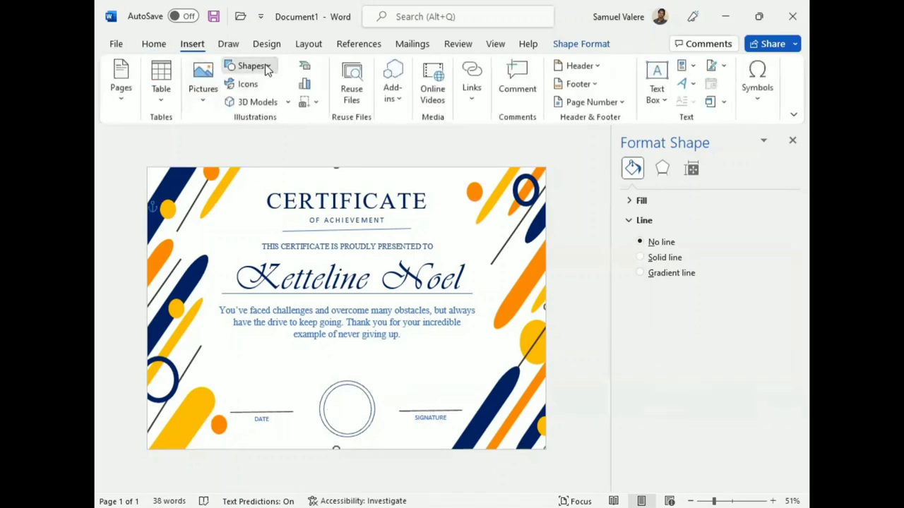
{"action": "left_click", "coordinate": [248, 66]}
{"action": "left_click", "coordinate": [230, 105]}
{"action": "left_click_drag", "start_coordinate": [334, 394], "coordinate": [363, 422]}
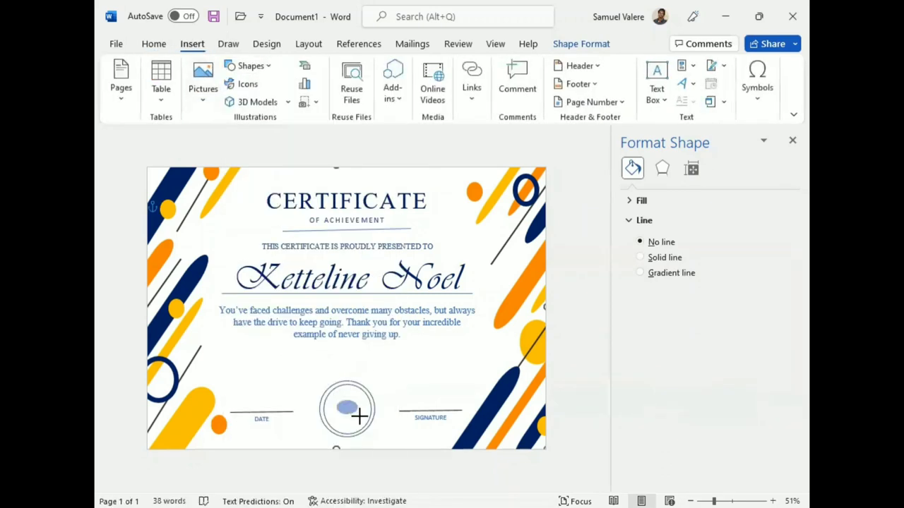
{"action": "left_click_drag", "start_coordinate": [335, 393], "coordinate": [325, 386]}
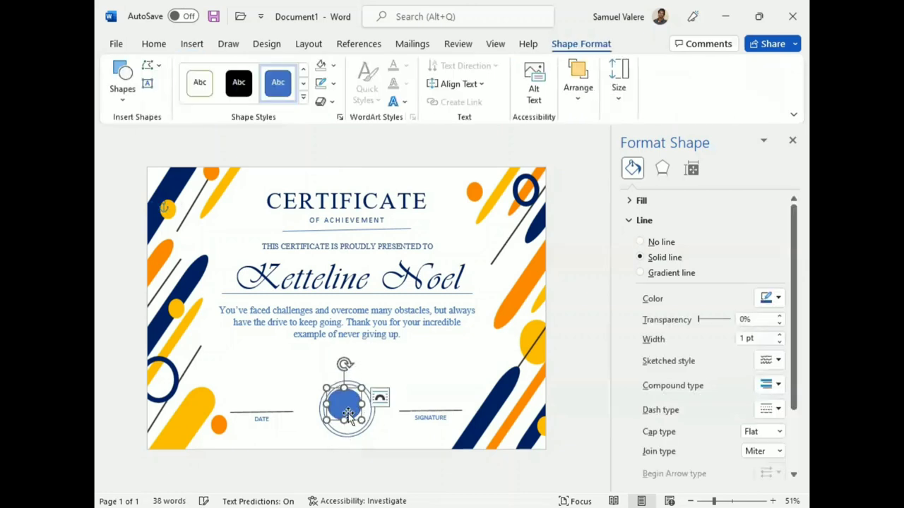
{"action": "left_click_drag", "start_coordinate": [364, 423], "coordinate": [367, 429]}
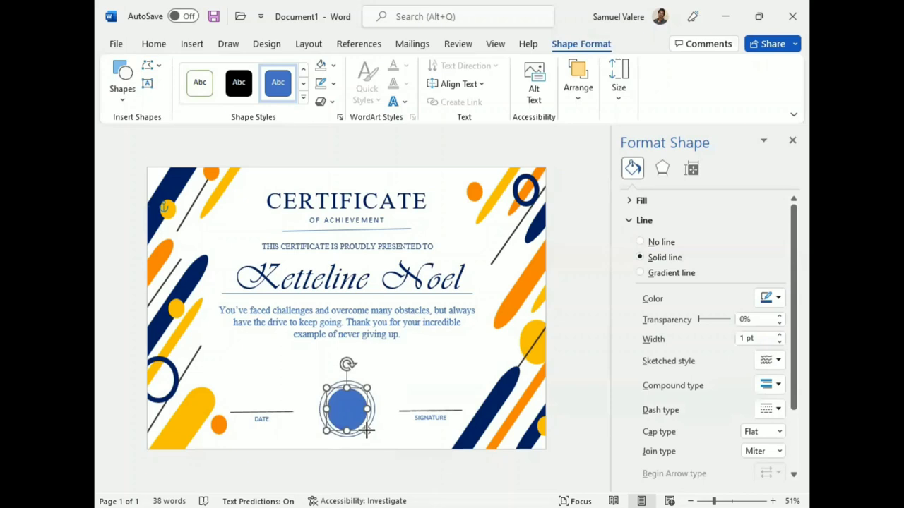
{"action": "mouse_move", "coordinate": [345, 414]}
{"action": "left_mouse_down"}
{"action": "mouse_move", "coordinate": [368, 434]}
{"action": "mouse_move", "coordinate": [348, 416]}
{"action": "left_mouse_up"}
{"action": "left_click", "coordinate": [792, 140]}
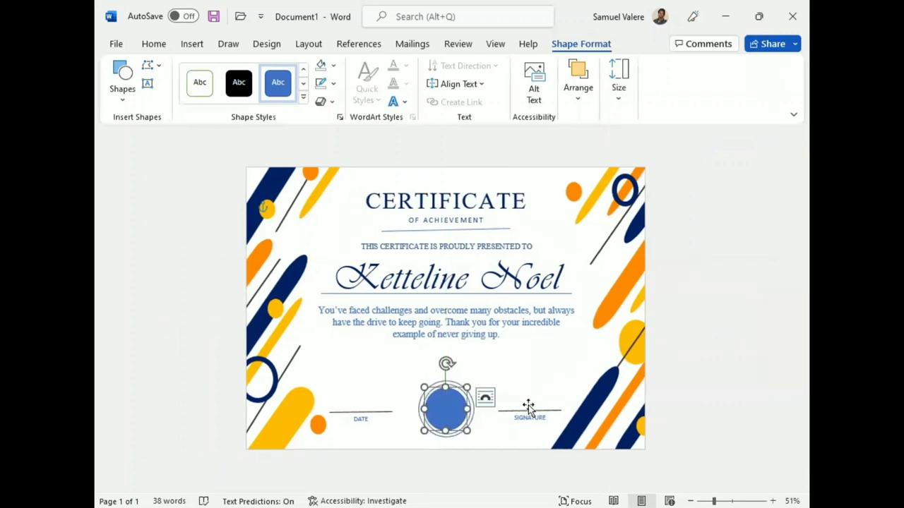
{"action": "left_click", "coordinate": [687, 358]}
Fill the new inner circle with white.
{"action": "left_click", "coordinate": [443, 417]}
{"action": "left_click", "coordinate": [325, 64]}
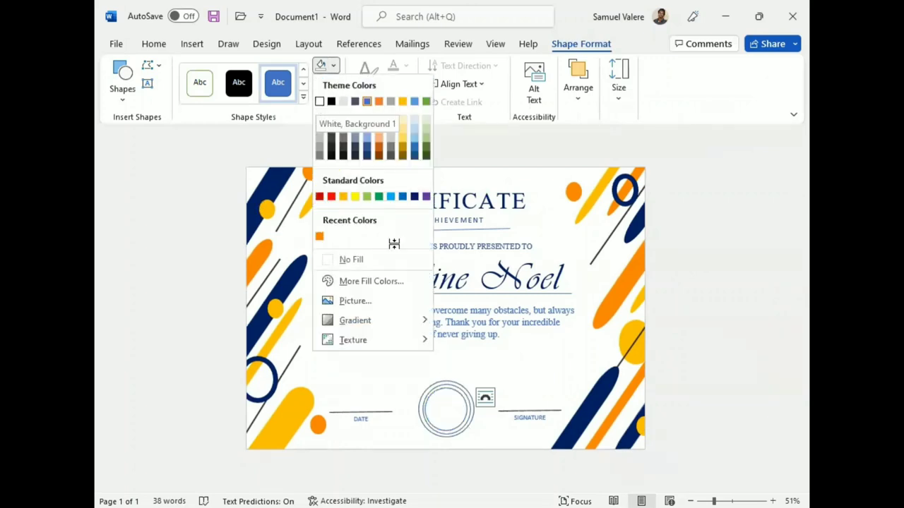
{"action": "left_click", "coordinate": [319, 100]}
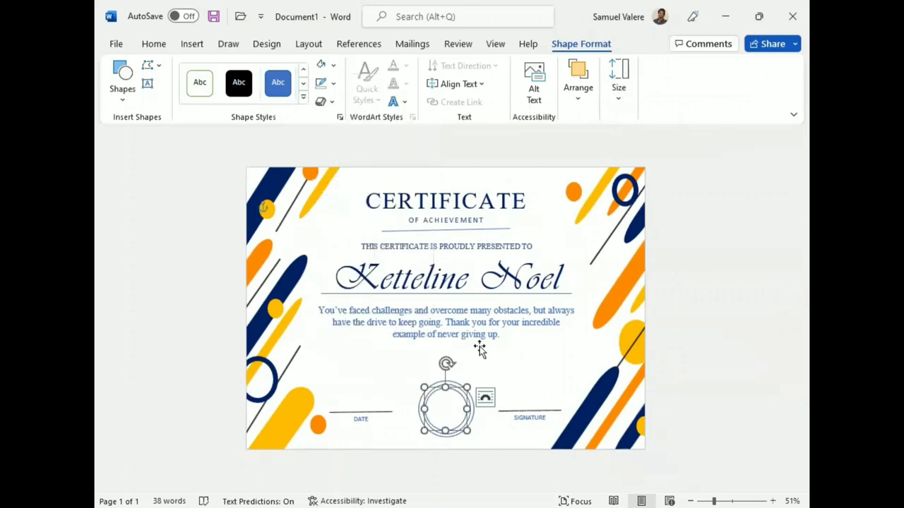
{"action": "left_click", "coordinate": [147, 83]}
Add a text box reading 'AWARD', centred and uppercase in a larger Times New Roman.
{"action": "left_click_drag", "start_coordinate": [430, 403], "coordinate": [474, 416]}
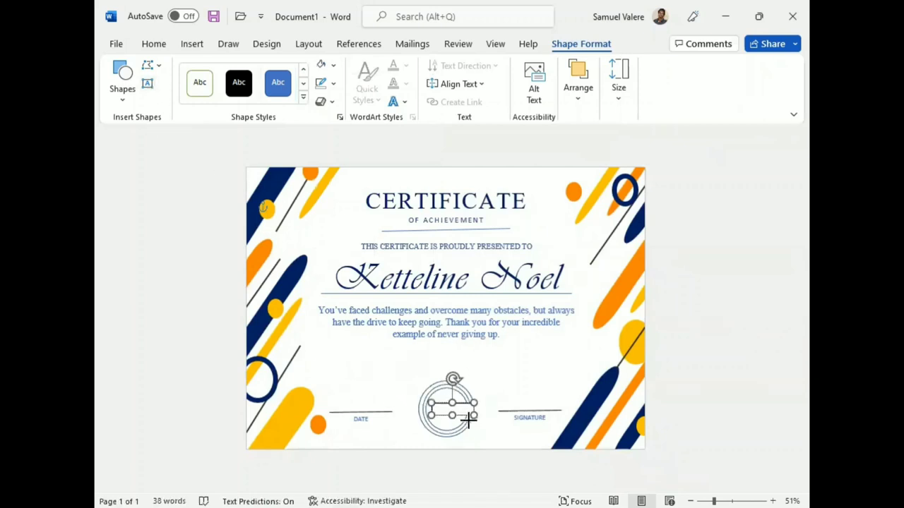
{"action": "type", "text": "Award"}
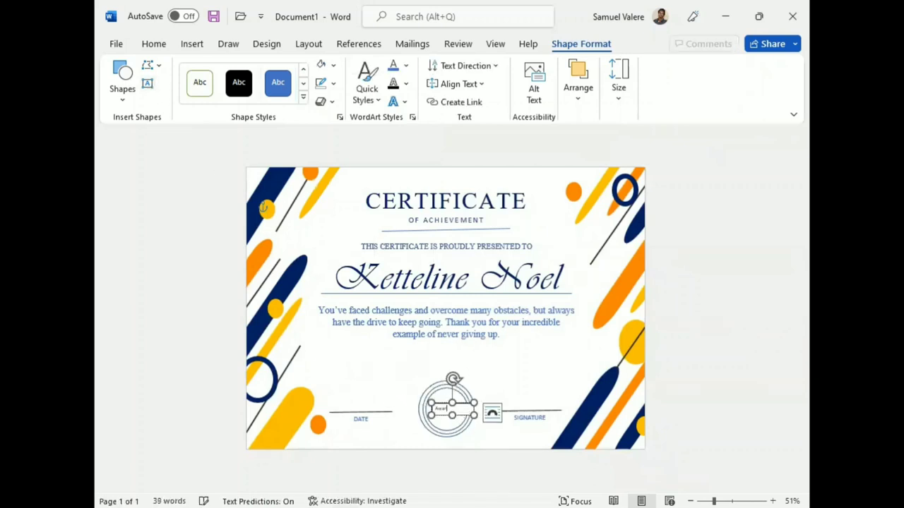
{"action": "double_click", "coordinate": [440, 409]}
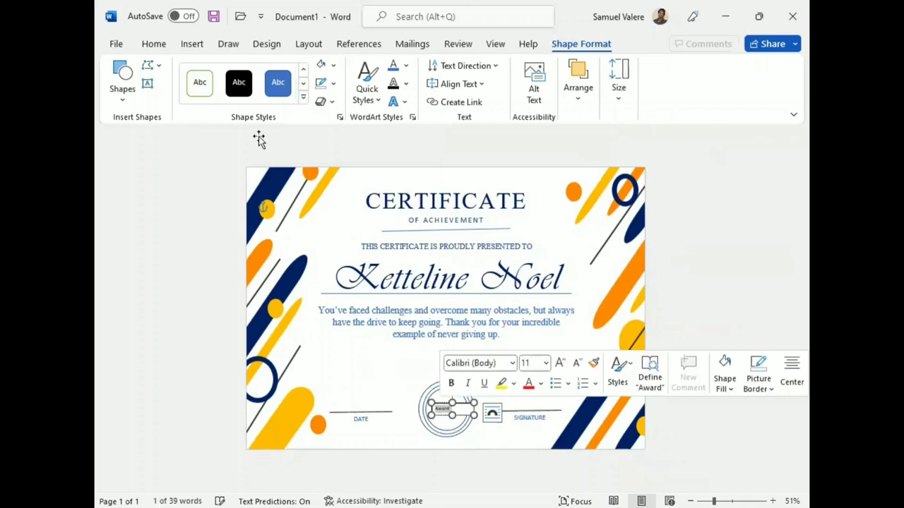
{"action": "left_click", "coordinate": [154, 44]}
{"action": "left_click", "coordinate": [398, 84]}
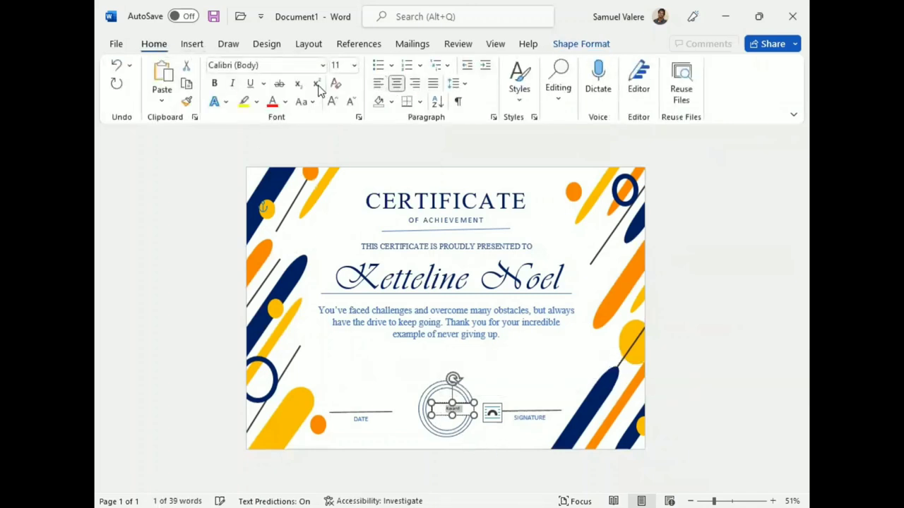
{"action": "left_click", "coordinate": [302, 101]}
{"action": "left_click", "coordinate": [343, 160]}
{"action": "left_click", "coordinate": [290, 63]}
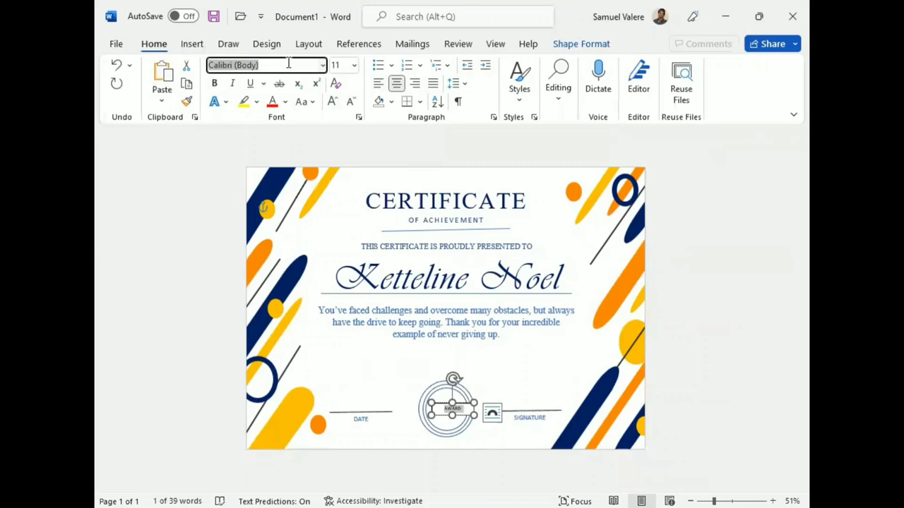
{"action": "type", "text": "Times New Roman"}
{"action": "key", "text": "Return"}
{"action": "left_click", "coordinate": [333, 103]}
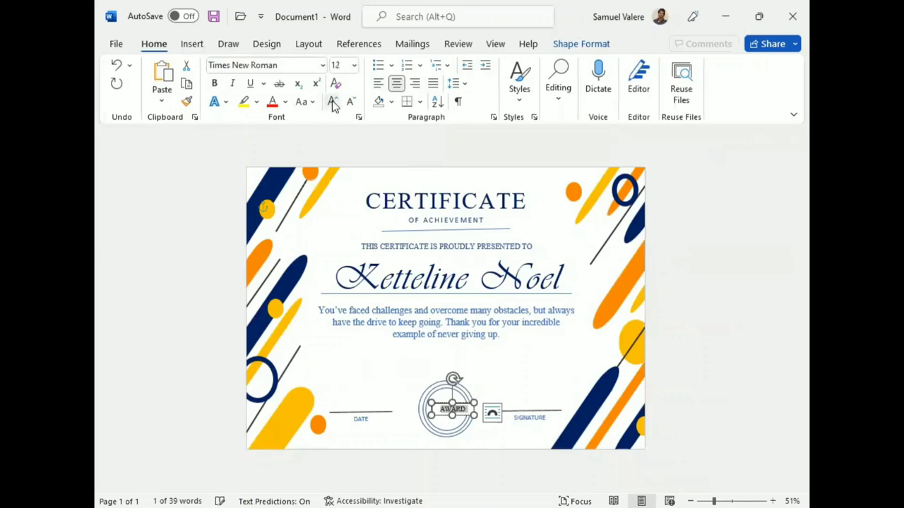
Give the AWARD lettering no text outline and a black text fill.
{"action": "left_click", "coordinate": [559, 49]}
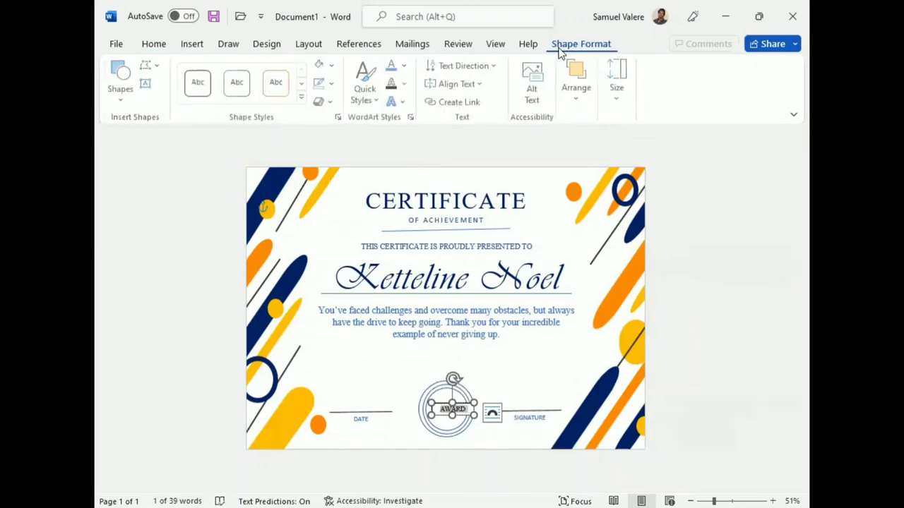
{"action": "left_click", "coordinate": [407, 66]}
{"action": "left_click", "coordinate": [397, 281]}
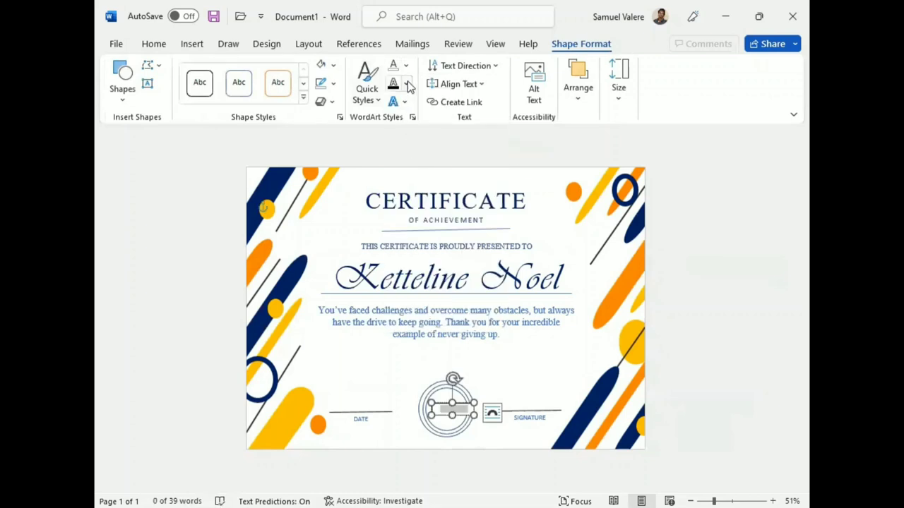
{"action": "left_click", "coordinate": [407, 66]}
{"action": "left_click", "coordinate": [406, 83]}
{"action": "left_click", "coordinate": [406, 83]}
{"action": "left_click", "coordinate": [400, 301]}
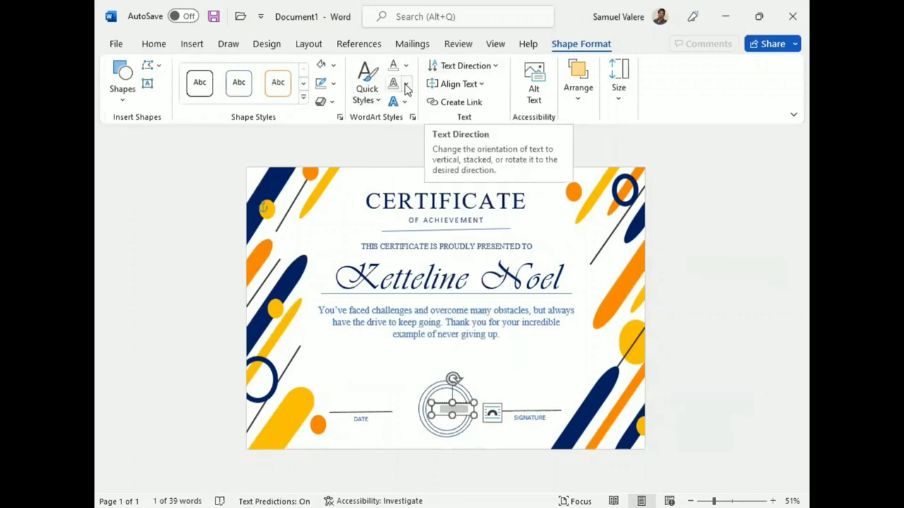
{"action": "left_click", "coordinate": [407, 66]}
{"action": "left_click", "coordinate": [404, 125]}
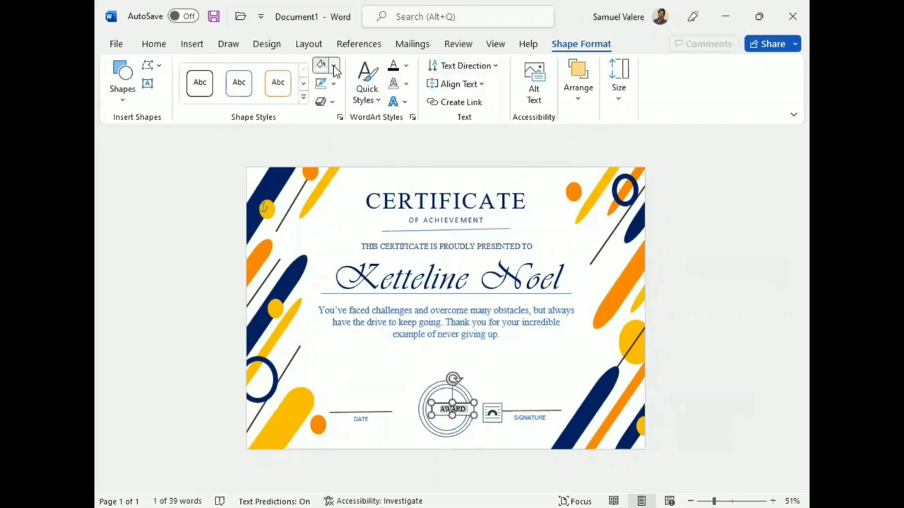
Set the text box to No Fill and No Outline, and colour AWARD orange.
{"action": "left_click", "coordinate": [332, 65]}
{"action": "left_click", "coordinate": [331, 258]}
{"action": "left_click", "coordinate": [329, 83]}
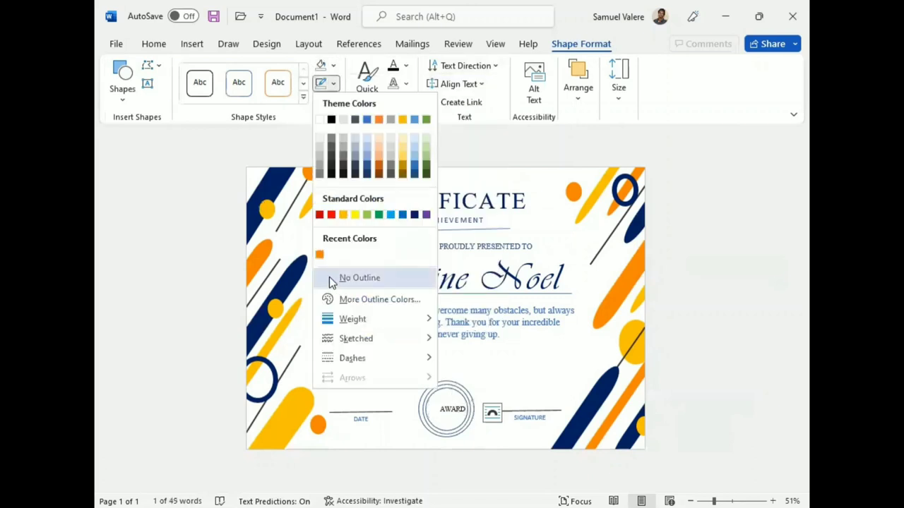
{"action": "left_click", "coordinate": [329, 277]}
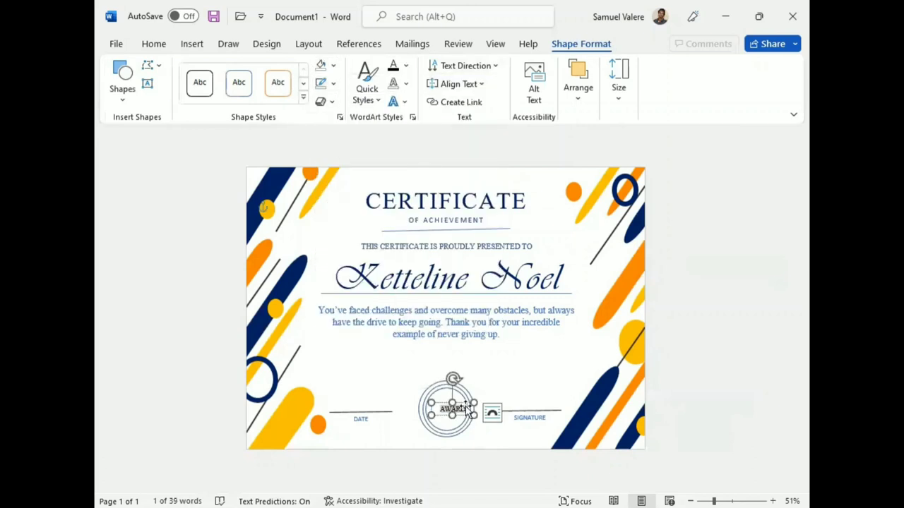
{"action": "left_click", "coordinate": [406, 66]}
{"action": "left_click", "coordinate": [393, 259]}
Move AWARD to the seal's centre and paste a copy of its text box just beneath it.
{"action": "left_click_drag", "start_coordinate": [453, 402], "coordinate": [448, 402]}
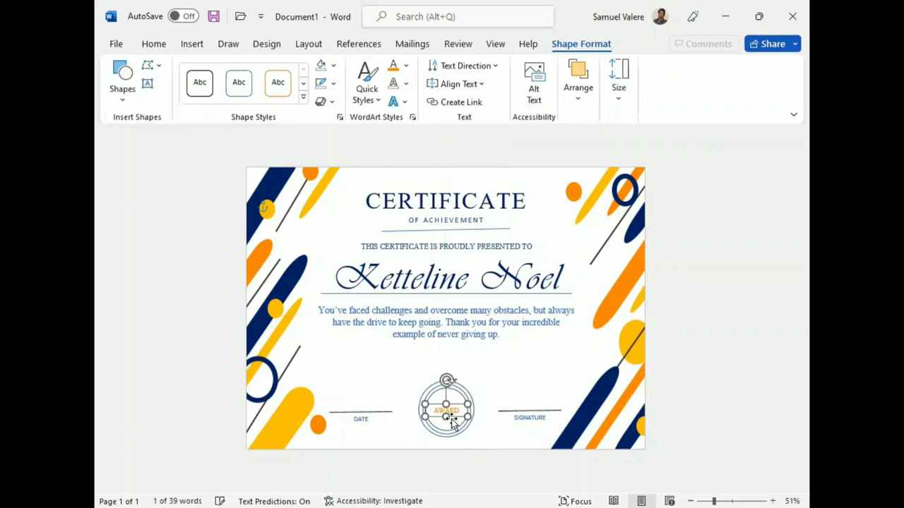
{"action": "key", "text": "ctrl+v"}
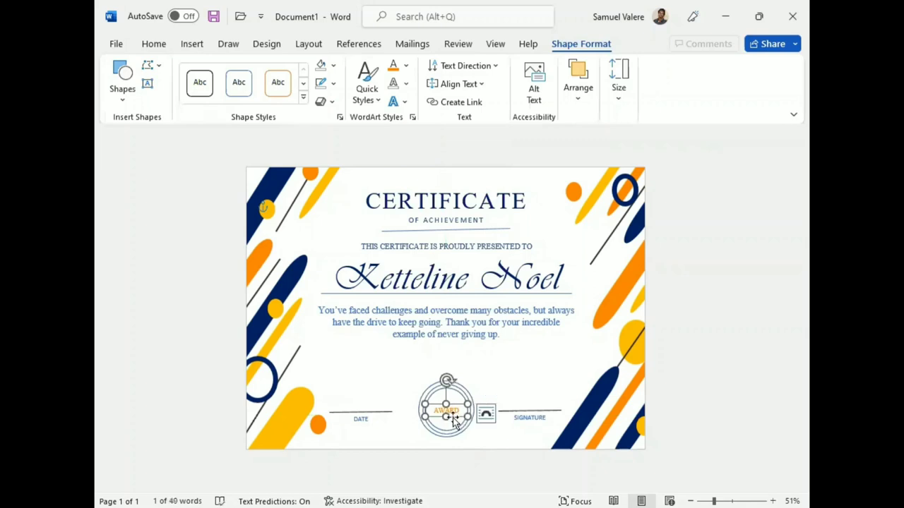
{"action": "left_click_drag", "start_coordinate": [460, 418], "coordinate": [450, 425]}
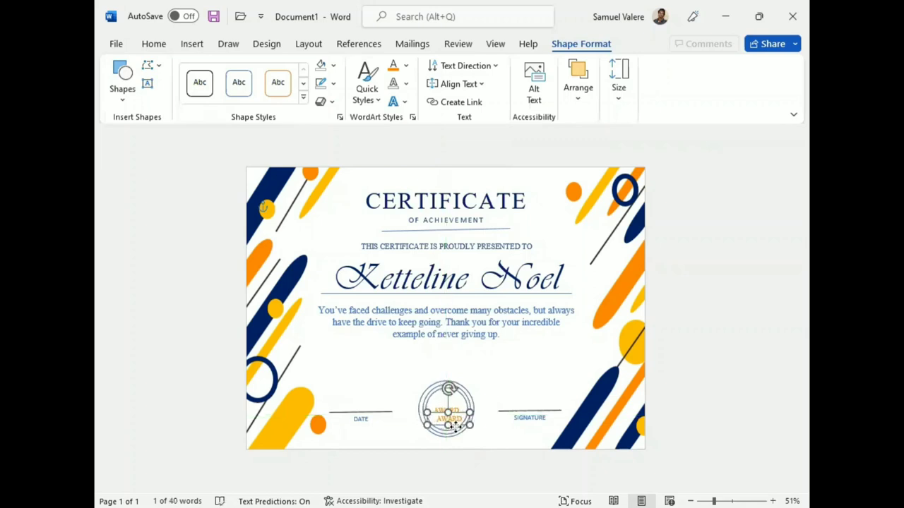
{"action": "left_click_drag", "start_coordinate": [450, 426], "coordinate": [447, 421]}
{"action": "right_click", "coordinate": [453, 427]}
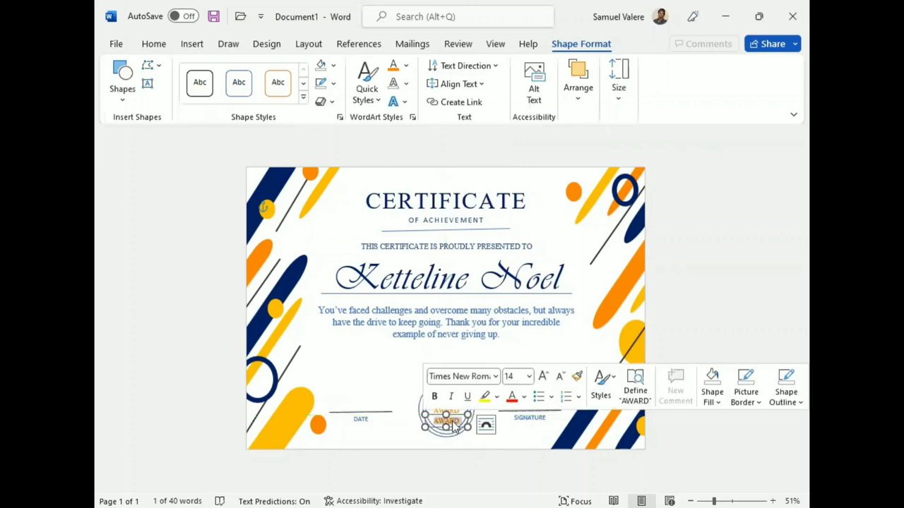
{"action": "left_click", "coordinate": [454, 428]}
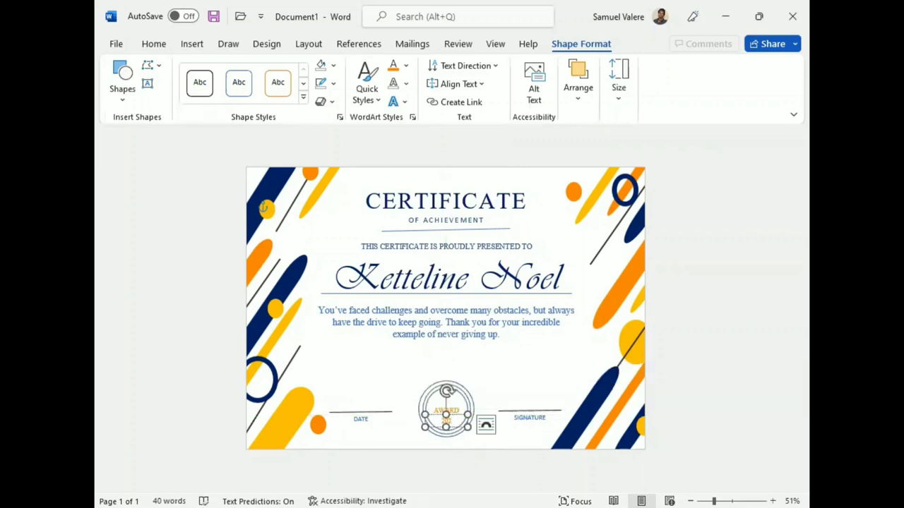
Select the 2023 line in the copied box and undo an accidental shift of the seal.
{"action": "double_click", "coordinate": [446, 418]}
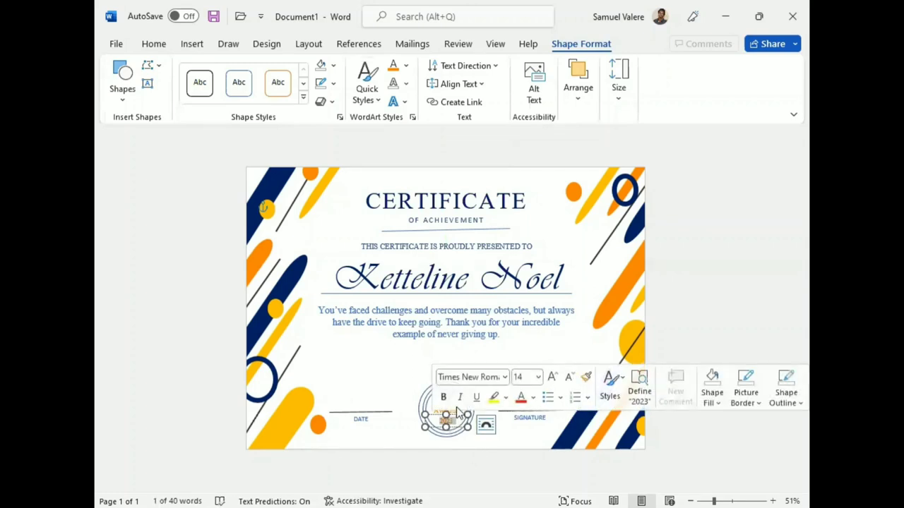
{"action": "left_click", "coordinate": [449, 429]}
{"action": "double_click", "coordinate": [447, 420]}
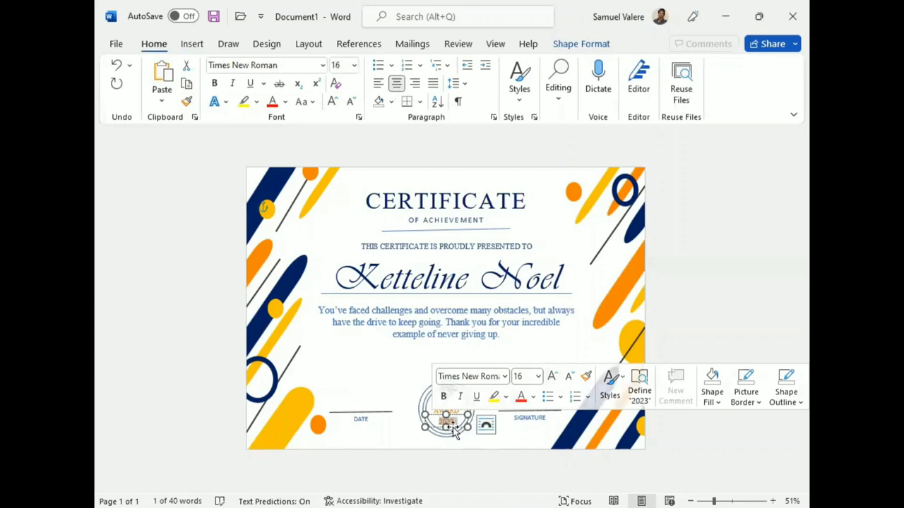
{"action": "left_click", "coordinate": [454, 407]}
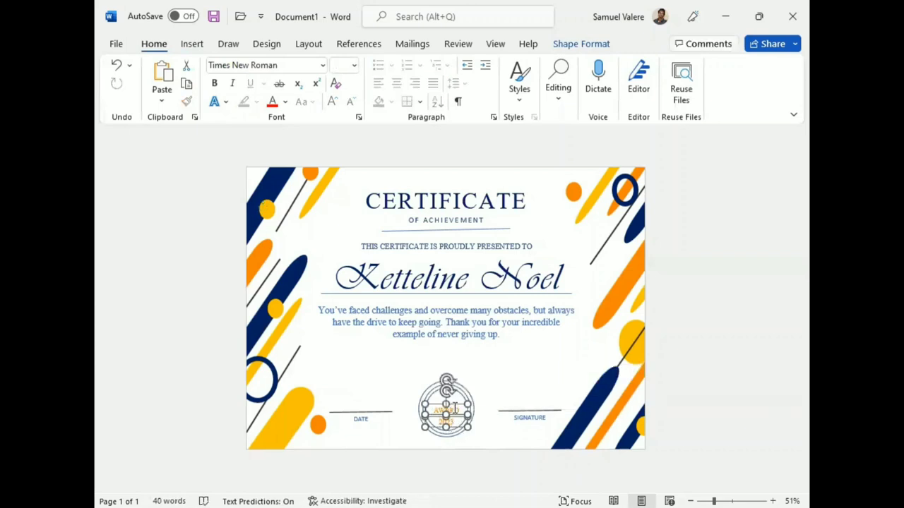
{"action": "key", "text": "ctrl+z"}
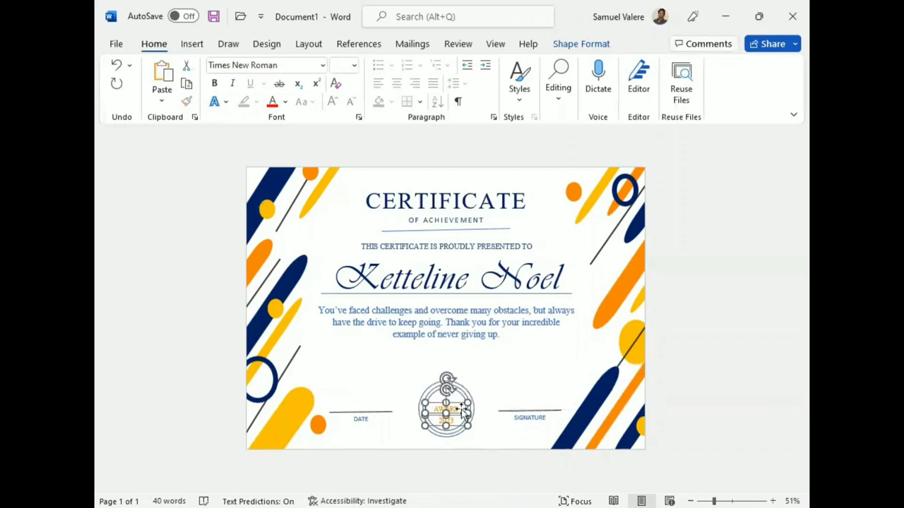
{"action": "left_click", "coordinate": [721, 344]}
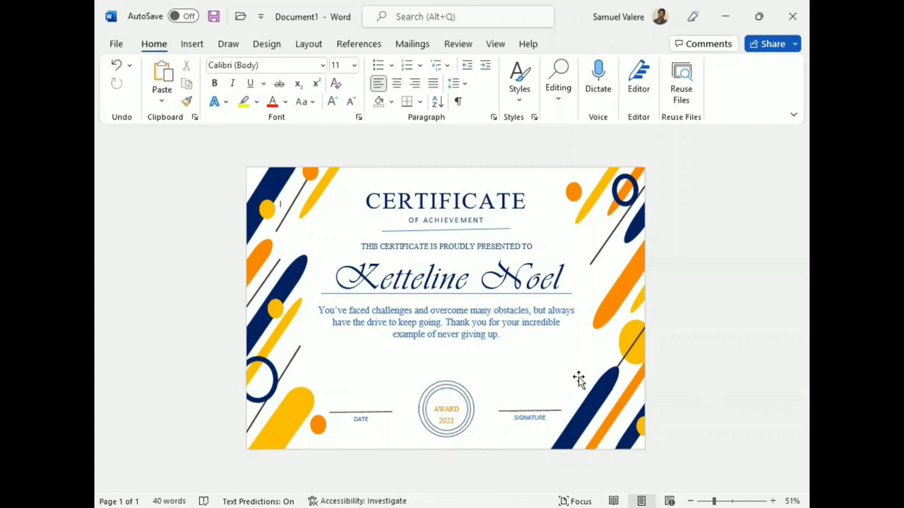
{"action": "left_click", "coordinate": [427, 390]}
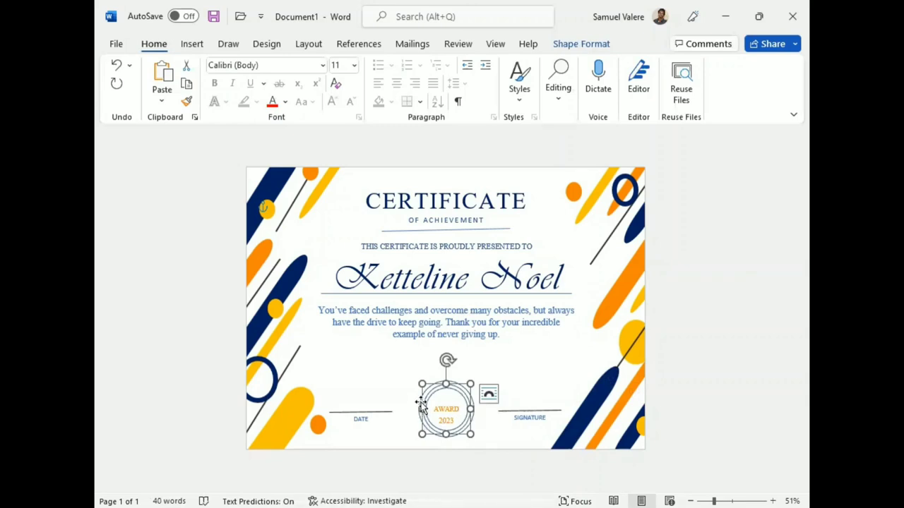
{"action": "left_click", "coordinate": [441, 393]}
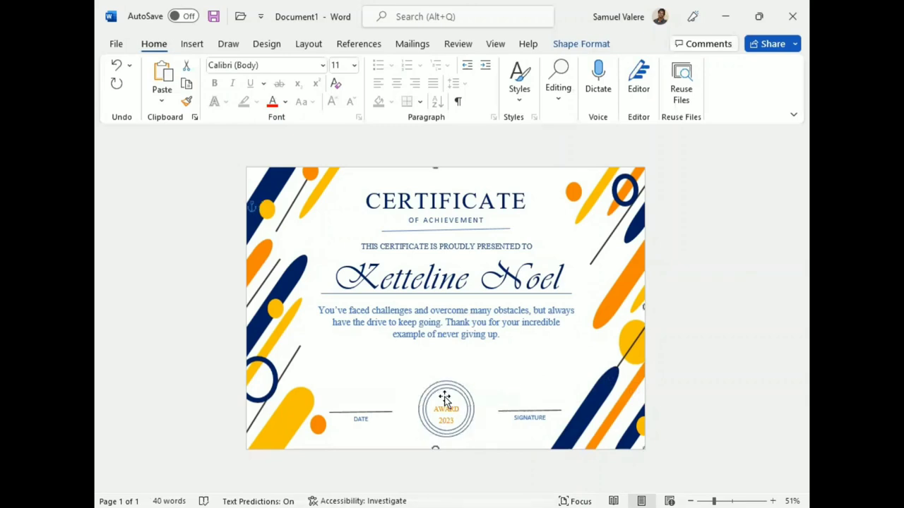
Draw a star shape on the seal and arrange the stars in a row just above AWARD.
{"action": "left_click", "coordinate": [445, 399]}
{"action": "left_click", "coordinate": [191, 43]}
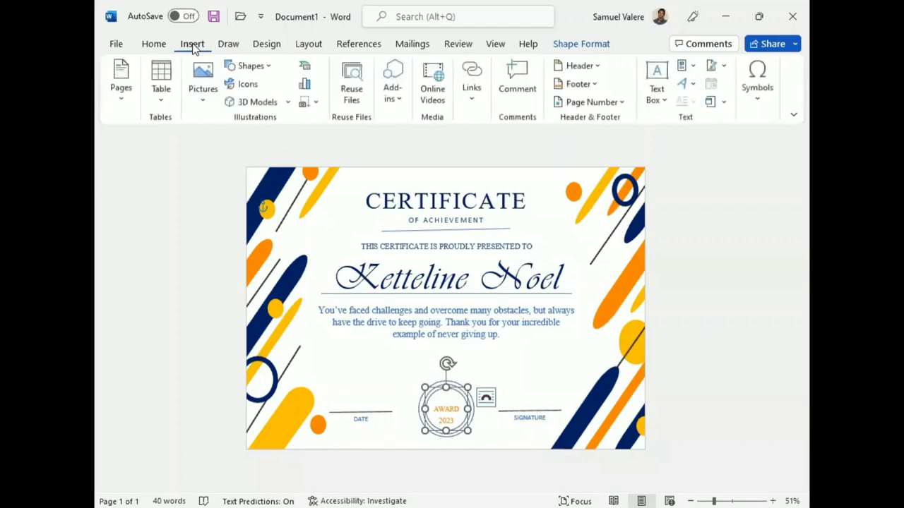
{"action": "left_click", "coordinate": [254, 66]}
{"action": "scroll", "coordinate": [282, 294], "scroll_direction": "down", "scroll_amount": 3}
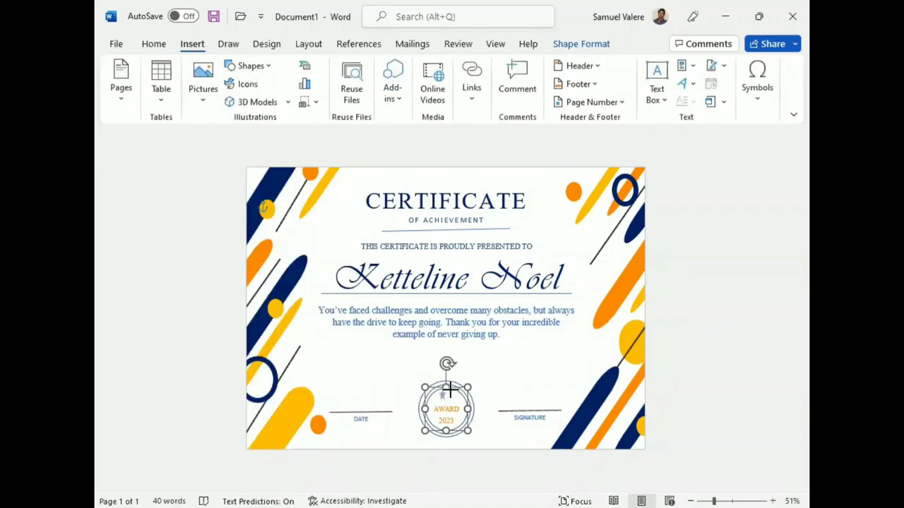
{"action": "mouse_move", "coordinate": [430, 384]}
{"action": "left_mouse_down"}
{"action": "mouse_move", "coordinate": [452, 434]}
{"action": "mouse_move", "coordinate": [435, 432]}
{"action": "left_mouse_up"}
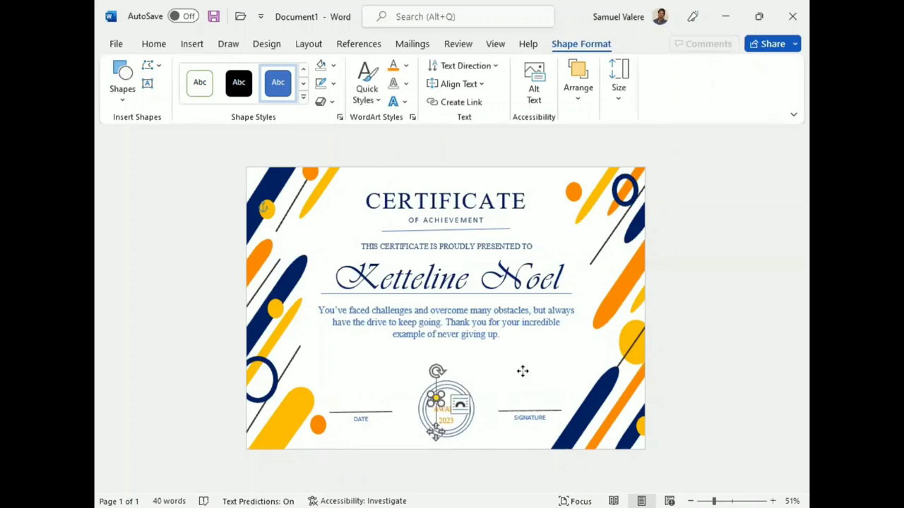
{"action": "left_click_drag", "start_coordinate": [460, 398], "coordinate": [453, 393]}
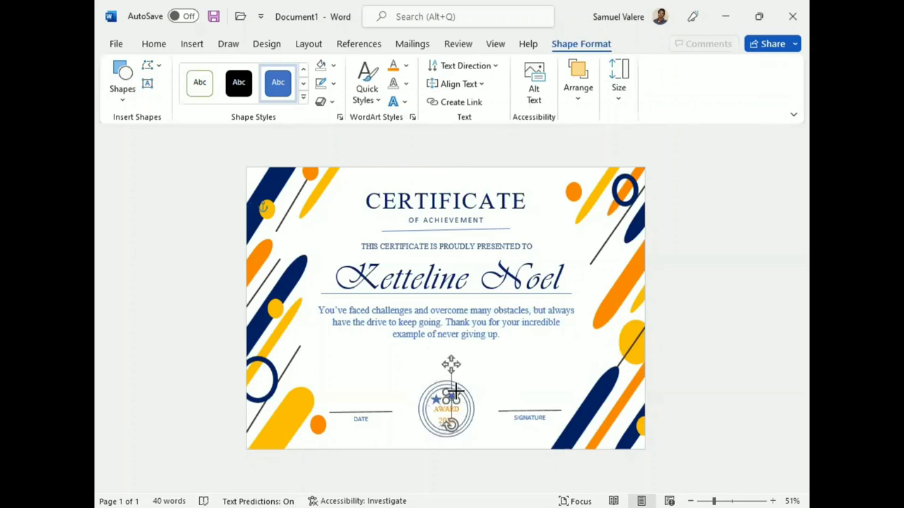
{"action": "left_click_drag", "start_coordinate": [453, 392], "coordinate": [454, 390]}
{"action": "left_click_drag", "start_coordinate": [452, 430], "coordinate": [446, 396]}
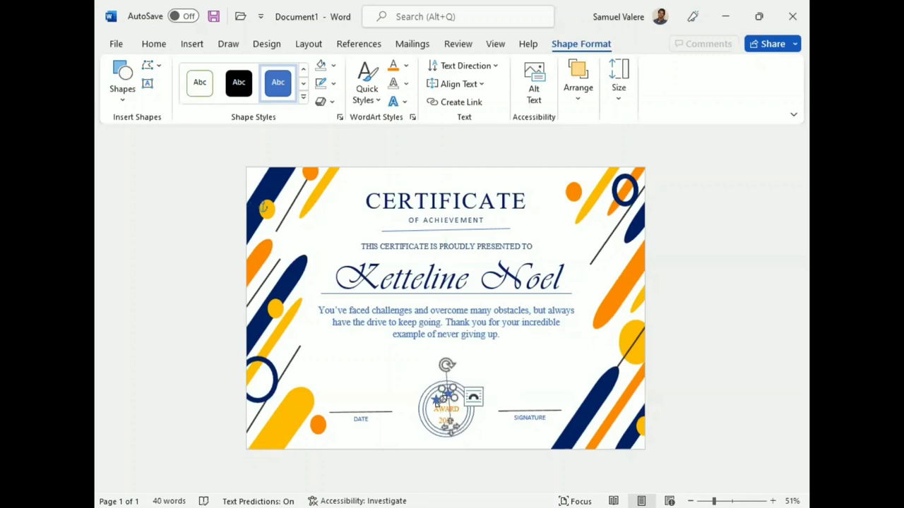
{"action": "mouse_move", "coordinate": [446, 396]}
{"action": "left_mouse_down"}
{"action": "mouse_move", "coordinate": [433, 402]}
{"action": "mouse_move", "coordinate": [458, 390]}
{"action": "left_mouse_up"}
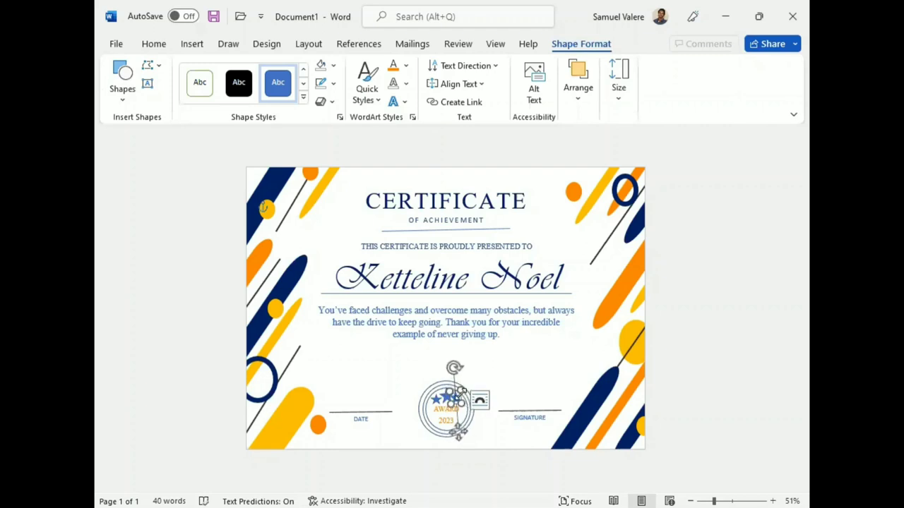
{"action": "left_click", "coordinate": [638, 364]}
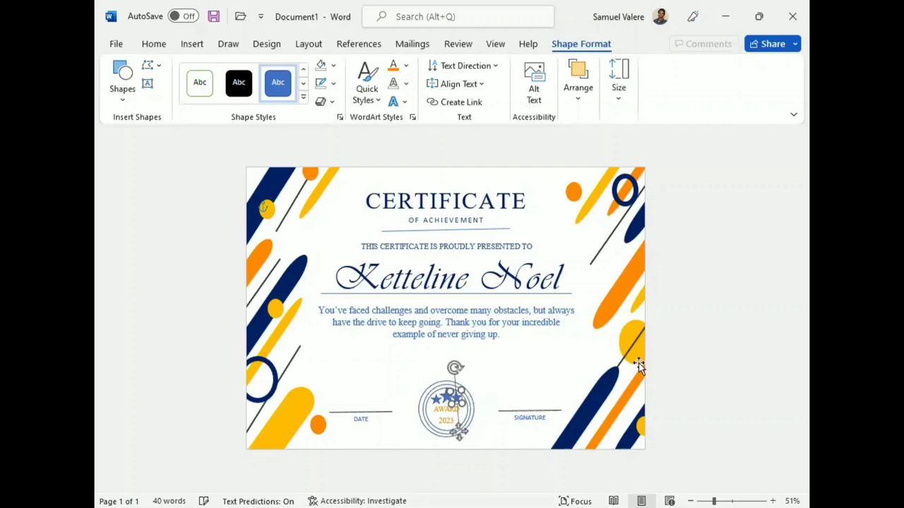
{"action": "left_click", "coordinate": [457, 399]}
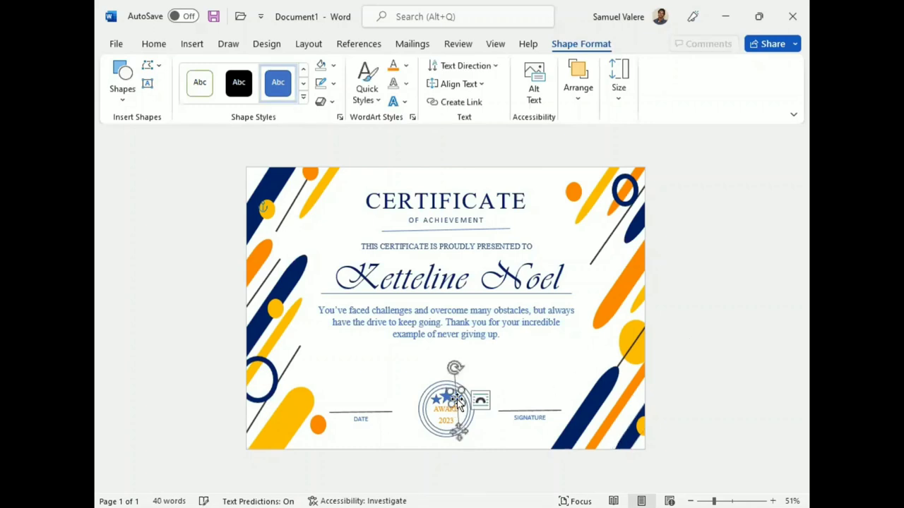
Centre the seal horizontally between the DATE and SIGNATURE lines.
{"action": "left_click", "coordinate": [680, 365]}
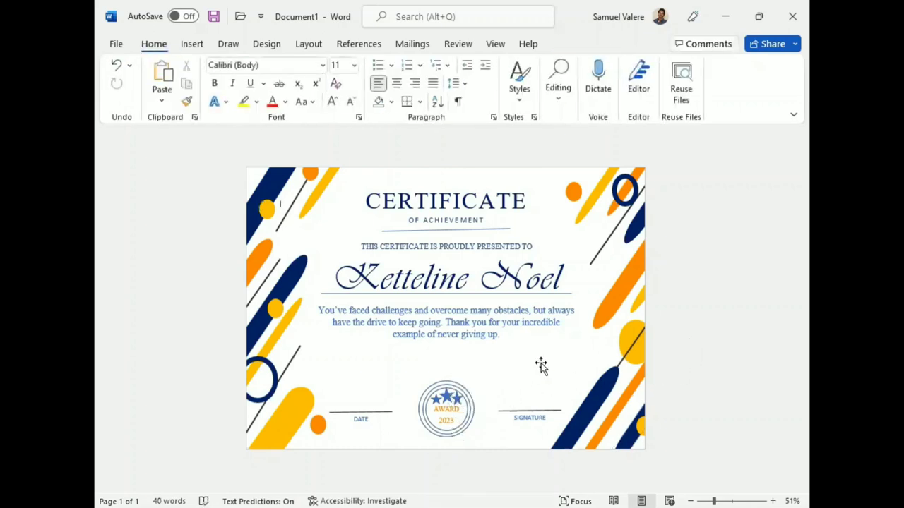
{"action": "left_click", "coordinate": [457, 399]}
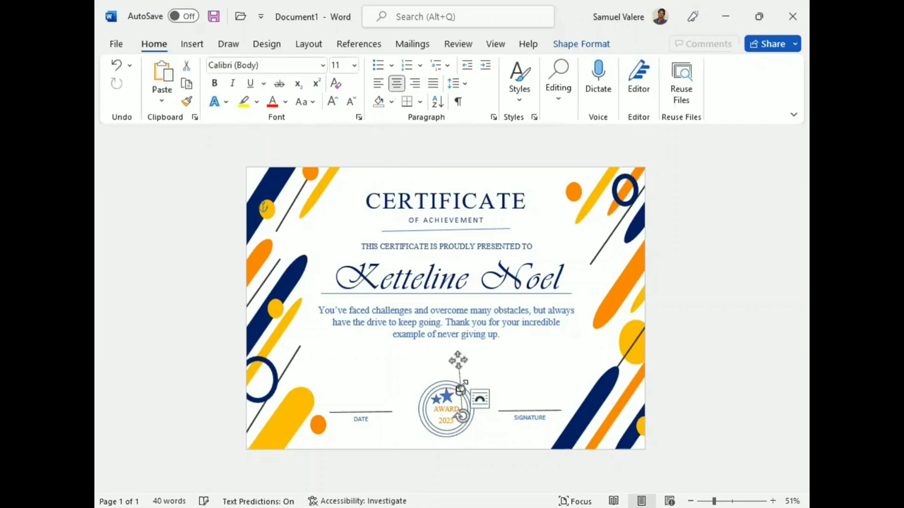
{"action": "key", "text": "Escape"}
{"action": "left_click", "coordinate": [438, 402]}
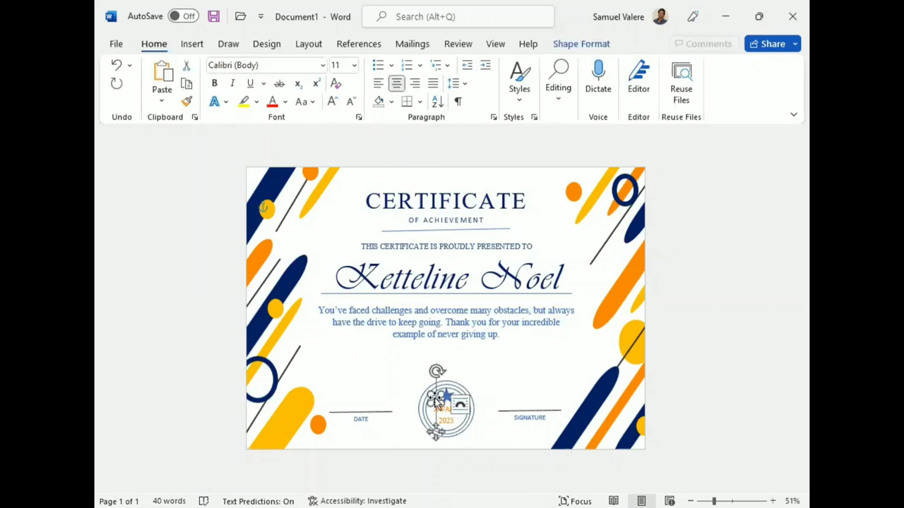
{"action": "left_click_drag", "start_coordinate": [439, 404], "coordinate": [460, 402]}
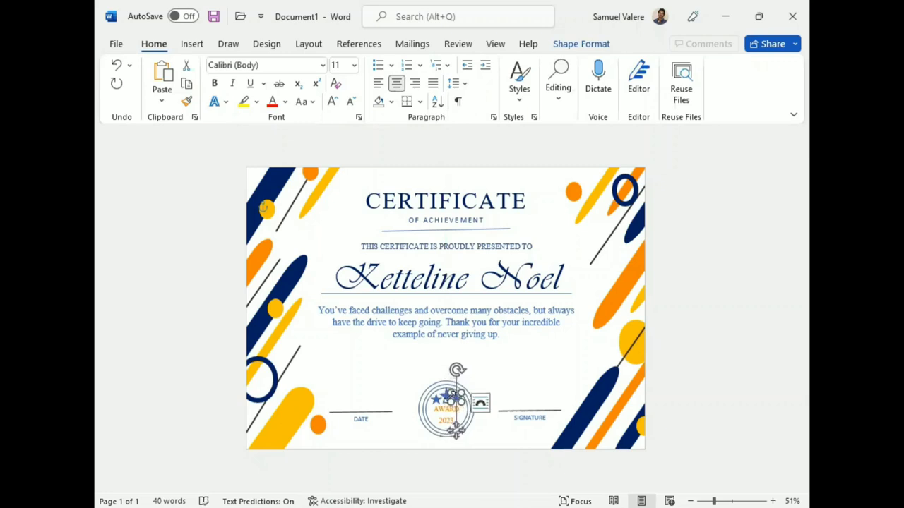
{"action": "left_click", "coordinate": [721, 345]}
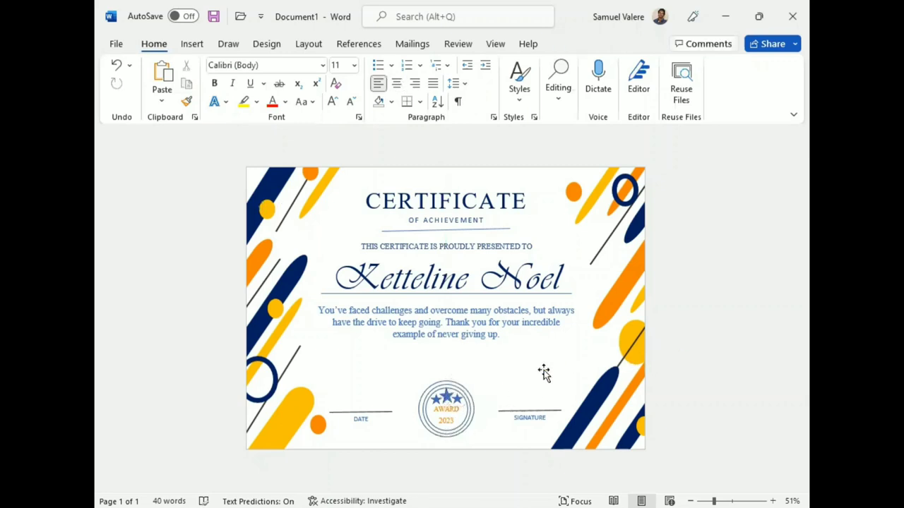
Colour the seal's AWARD 2023 text the recent orange with no text outline.
{"action": "left_click", "coordinate": [455, 400]}
{"action": "left_click", "coordinate": [444, 398]}
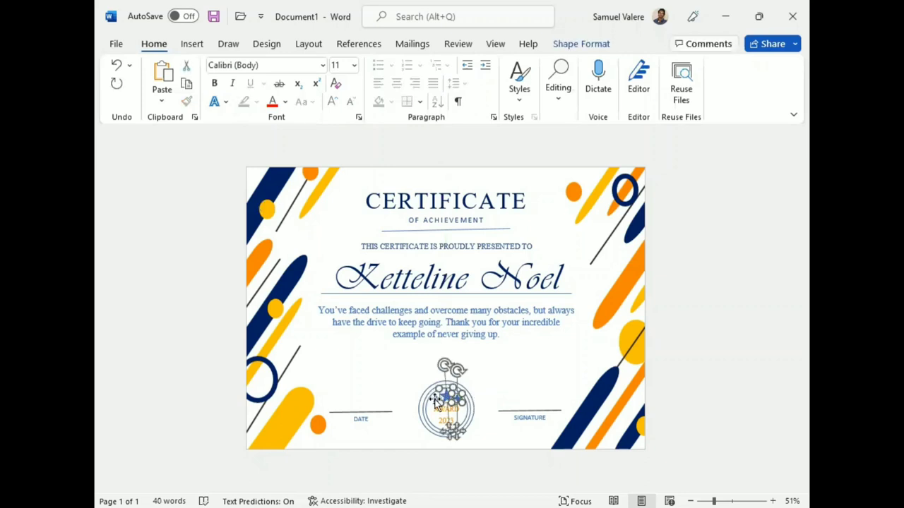
{"action": "left_click", "coordinate": [579, 43]}
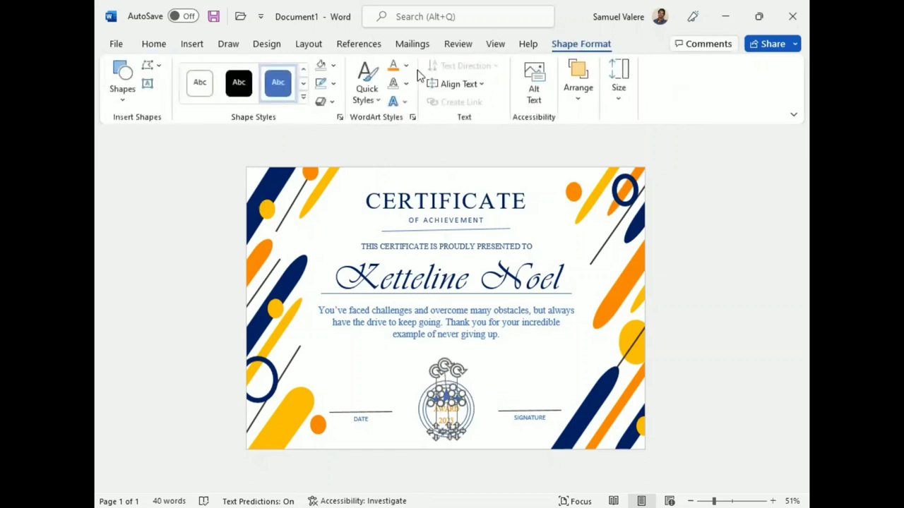
{"action": "left_click", "coordinate": [408, 66]}
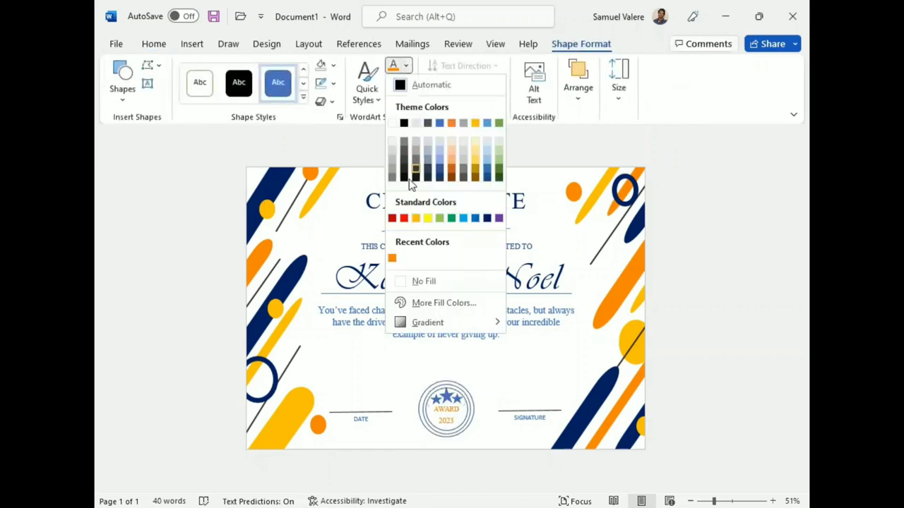
{"action": "left_click", "coordinate": [392, 259]}
{"action": "left_click", "coordinate": [406, 83]}
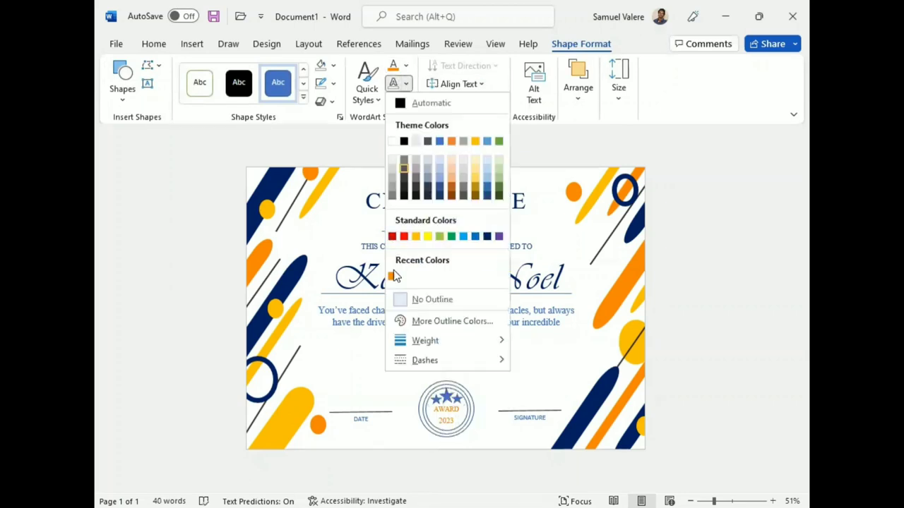
{"action": "left_click", "coordinate": [404, 298]}
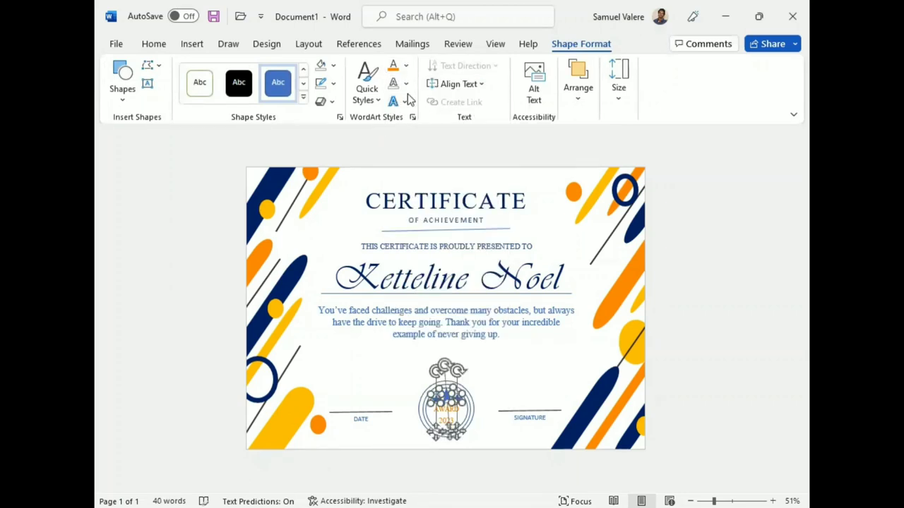
{"action": "left_click", "coordinate": [406, 65]}
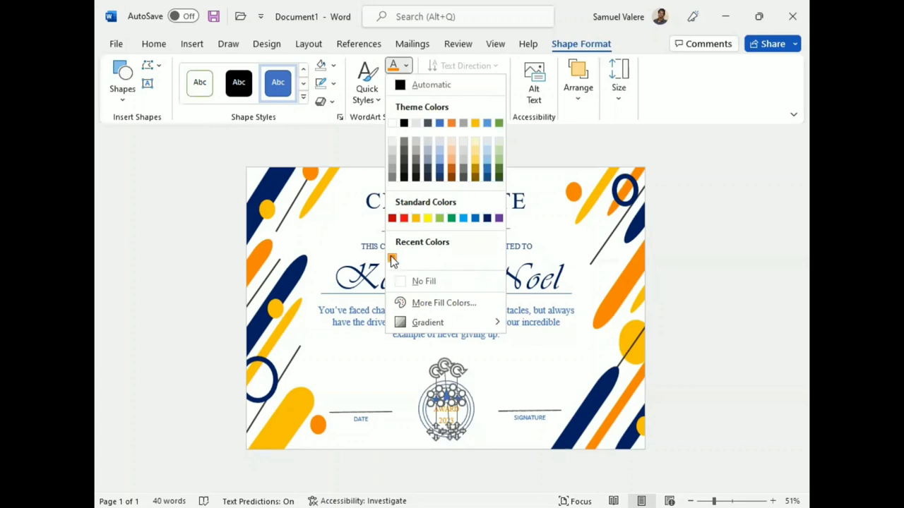
{"action": "left_click", "coordinate": [392, 258]}
{"action": "left_click", "coordinate": [406, 66]}
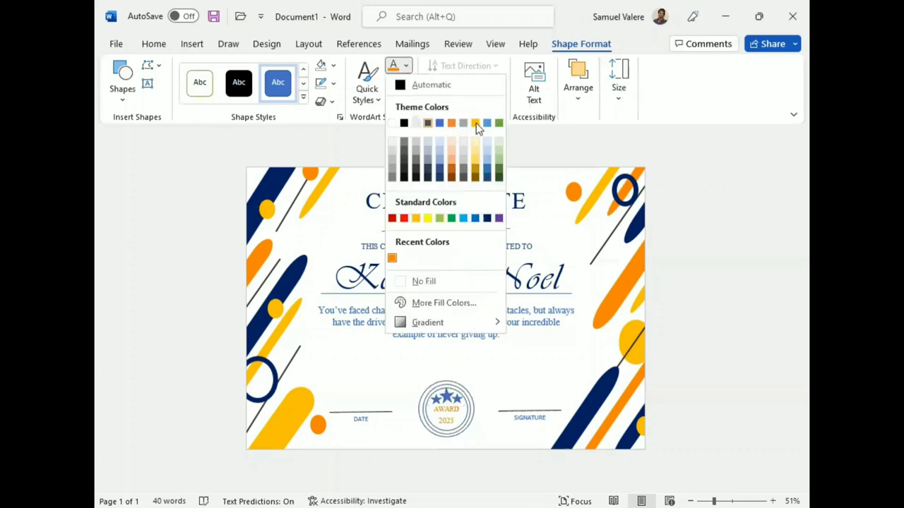
{"action": "left_click", "coordinate": [476, 123]}
{"action": "left_click", "coordinate": [406, 65]}
{"action": "left_click", "coordinate": [392, 258]}
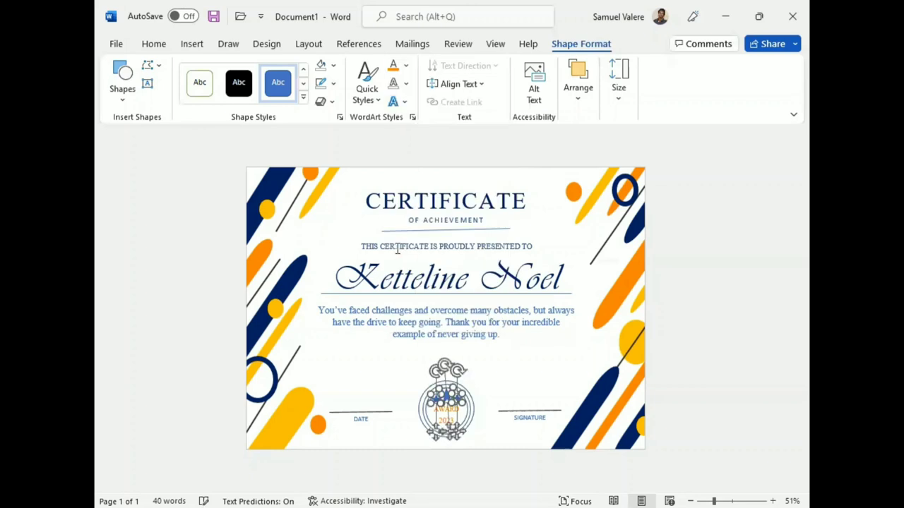
Fill the stars with the recent orange and remove their outline.
{"action": "left_click", "coordinate": [327, 66]}
{"action": "left_click", "coordinate": [319, 238]}
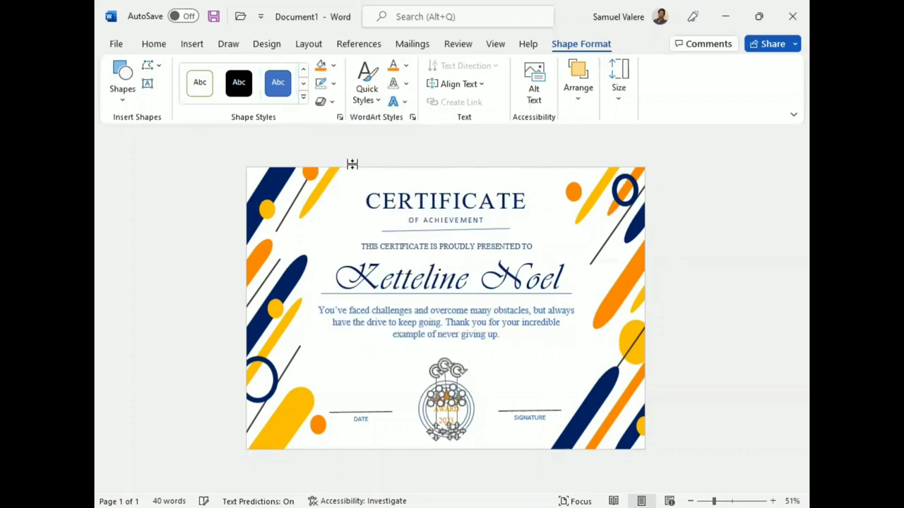
{"action": "left_click", "coordinate": [326, 84]}
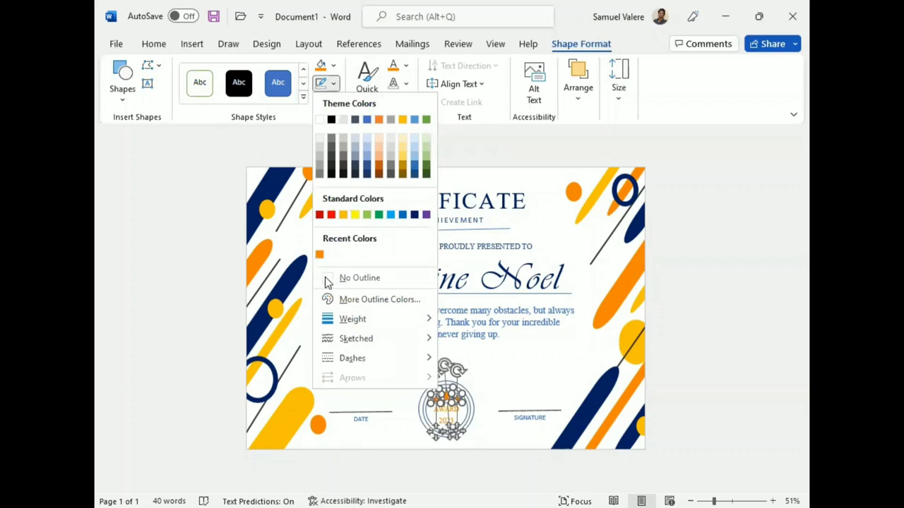
{"action": "left_click", "coordinate": [325, 277]}
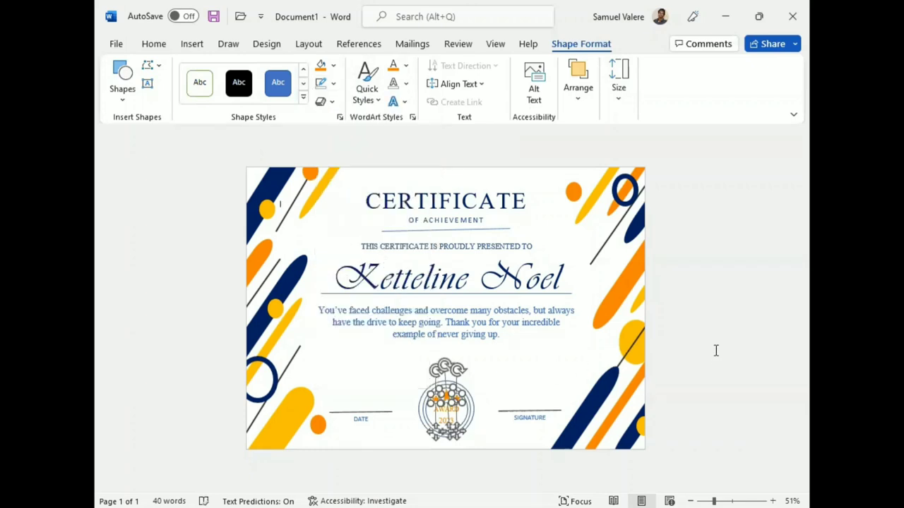
{"action": "left_click", "coordinate": [710, 379]}
Select the seal's outer circle and narrow it slightly from its left edge.
{"action": "left_click", "coordinate": [460, 418]}
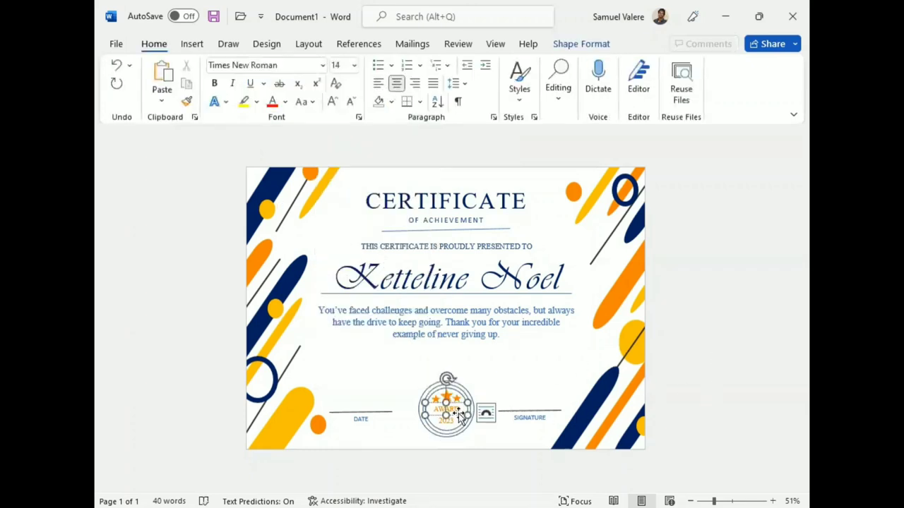
{"action": "left_click", "coordinate": [457, 418]}
{"action": "left_click", "coordinate": [454, 418]}
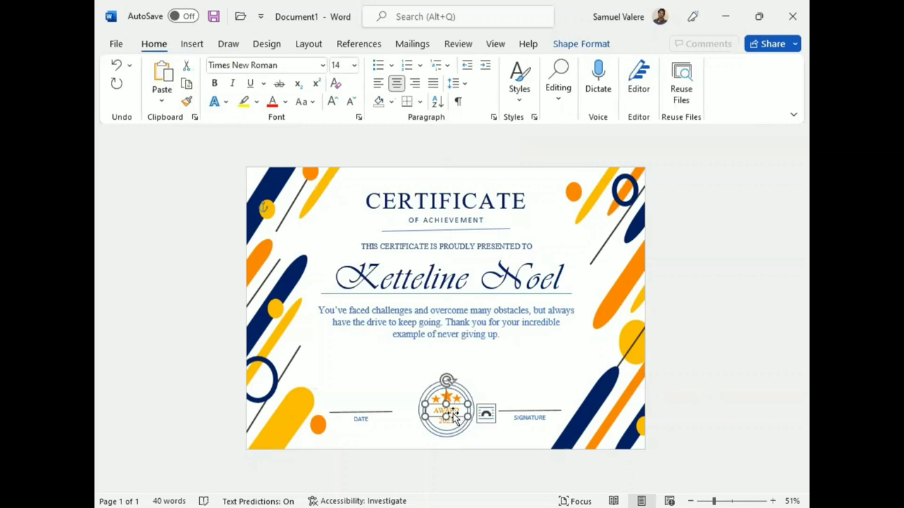
{"action": "double_click", "coordinate": [453, 415]}
{"action": "left_click", "coordinate": [696, 428]}
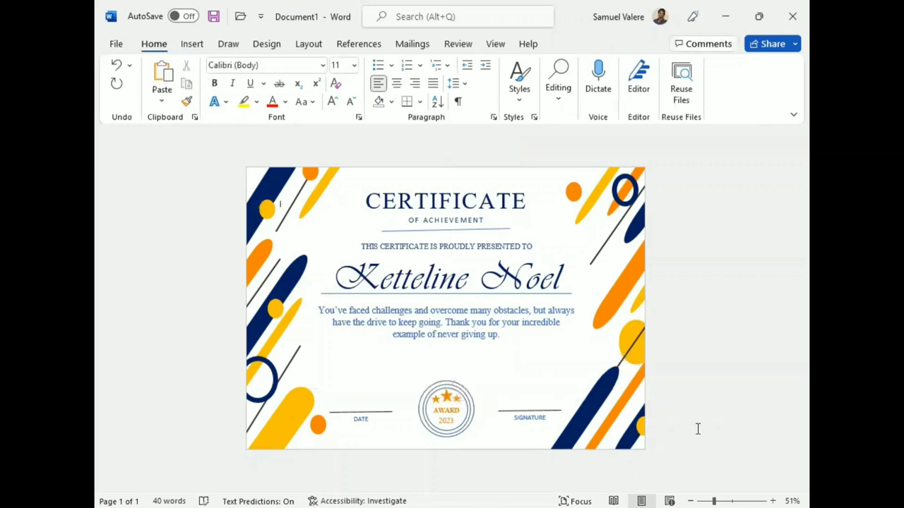
{"action": "left_click", "coordinate": [420, 404]}
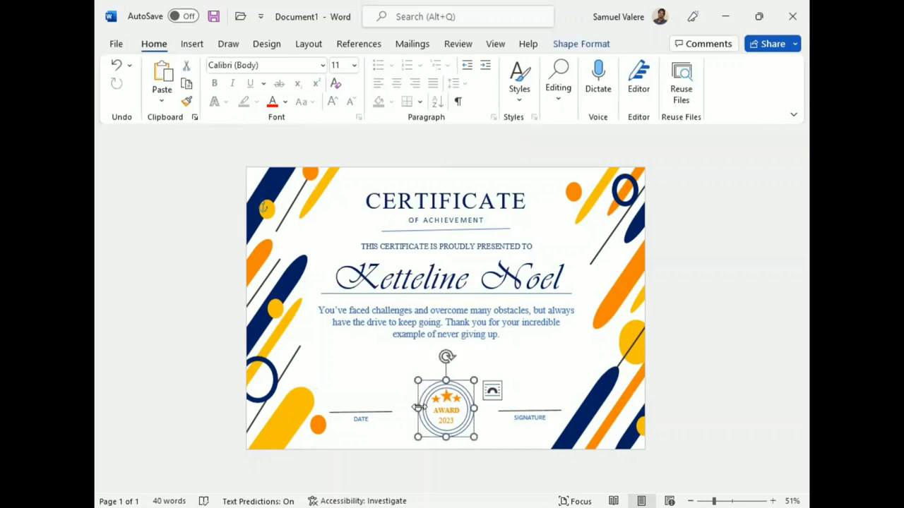
{"action": "left_click_drag", "start_coordinate": [417, 407], "coordinate": [419, 408]}
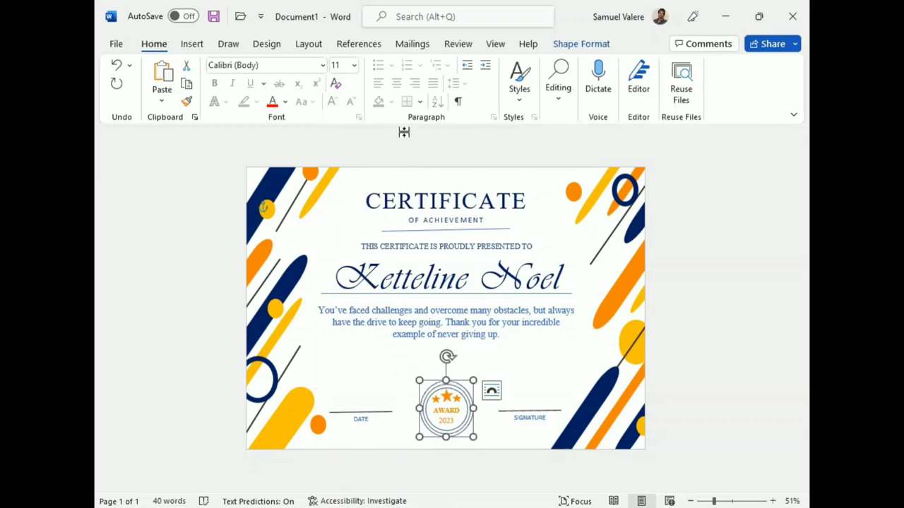
Give the seal's rings the recent orange fill and an orange outline.
{"action": "left_click", "coordinate": [581, 43]}
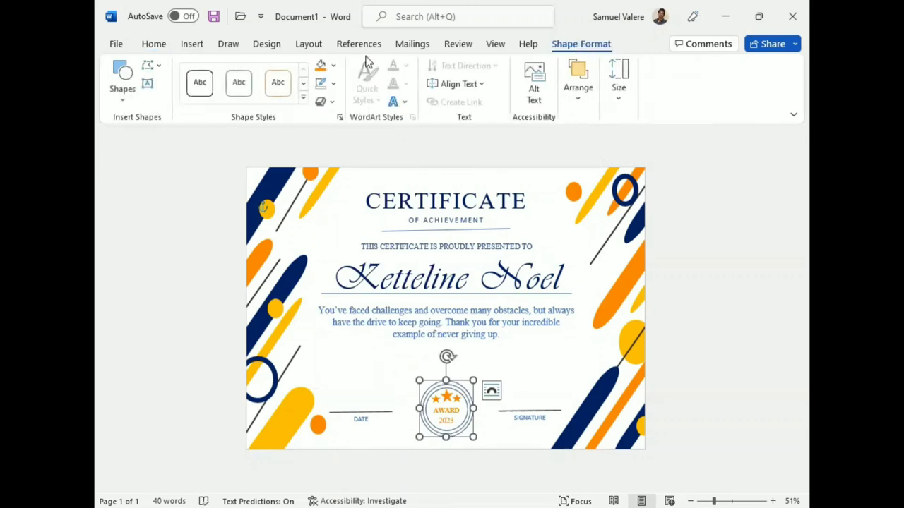
{"action": "left_click", "coordinate": [333, 66]}
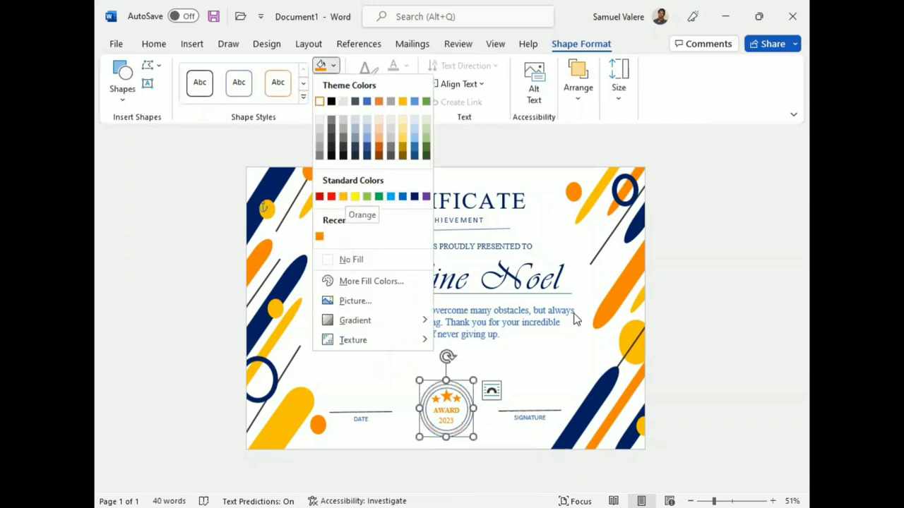
{"action": "left_click", "coordinate": [319, 237]}
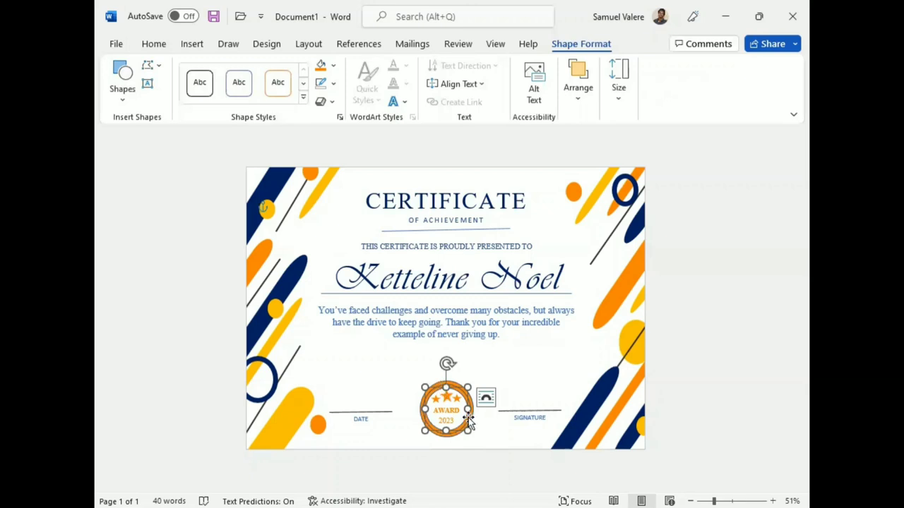
{"action": "left_click", "coordinate": [511, 359]}
{"action": "left_click", "coordinate": [470, 404]}
{"action": "left_click", "coordinate": [332, 65]}
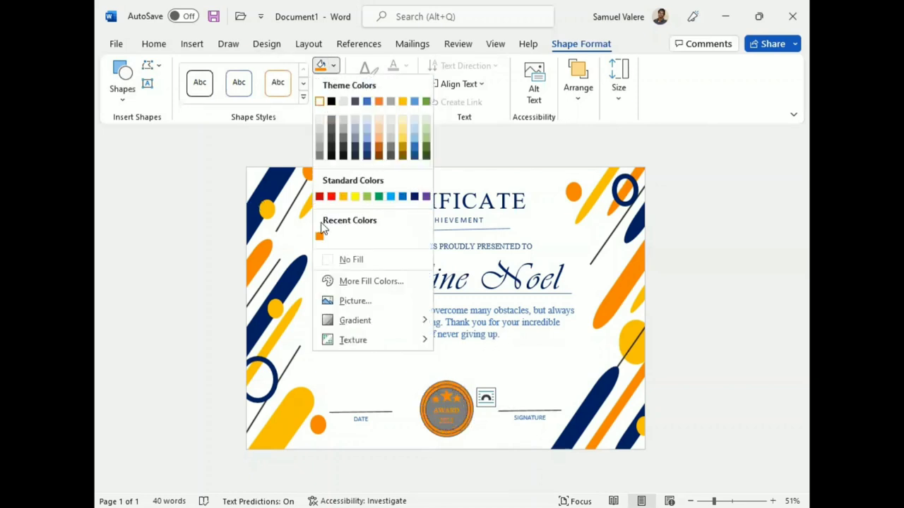
{"action": "left_click", "coordinate": [295, 135]}
{"action": "left_click", "coordinate": [332, 83]}
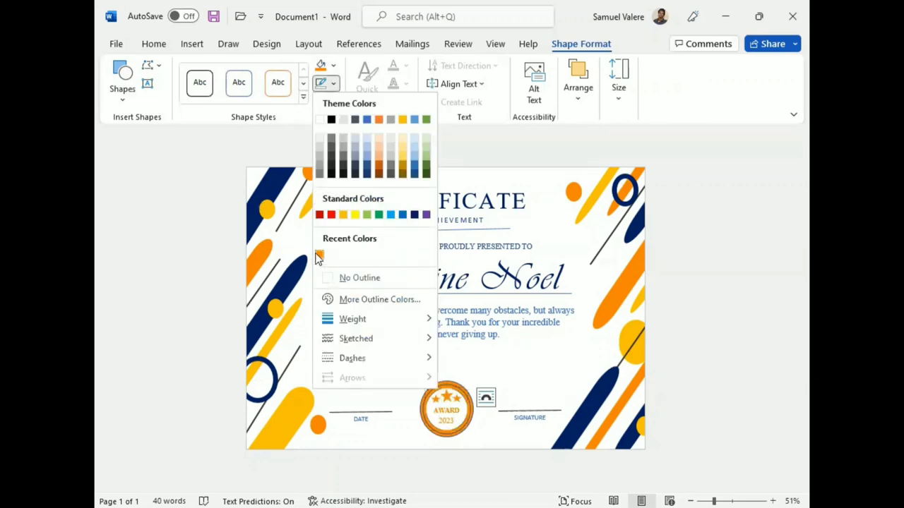
{"action": "left_click", "coordinate": [319, 255]}
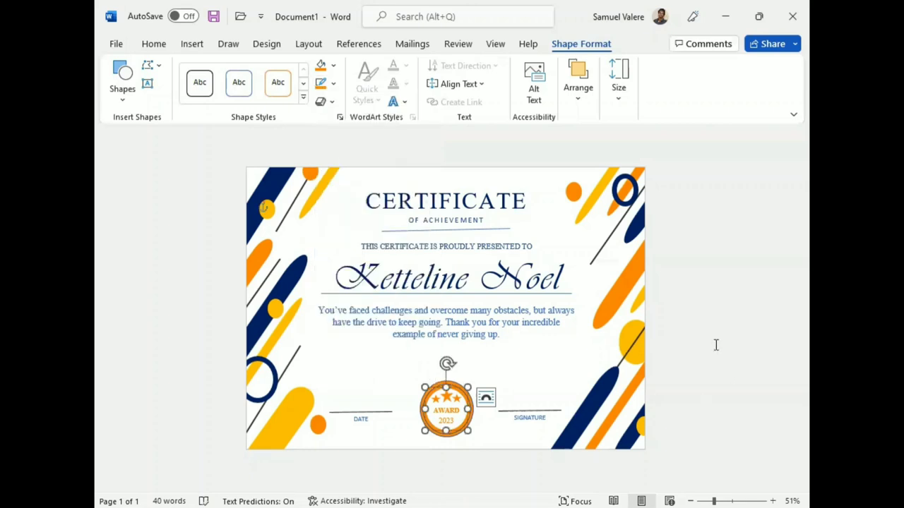
{"action": "left_click", "coordinate": [716, 344]}
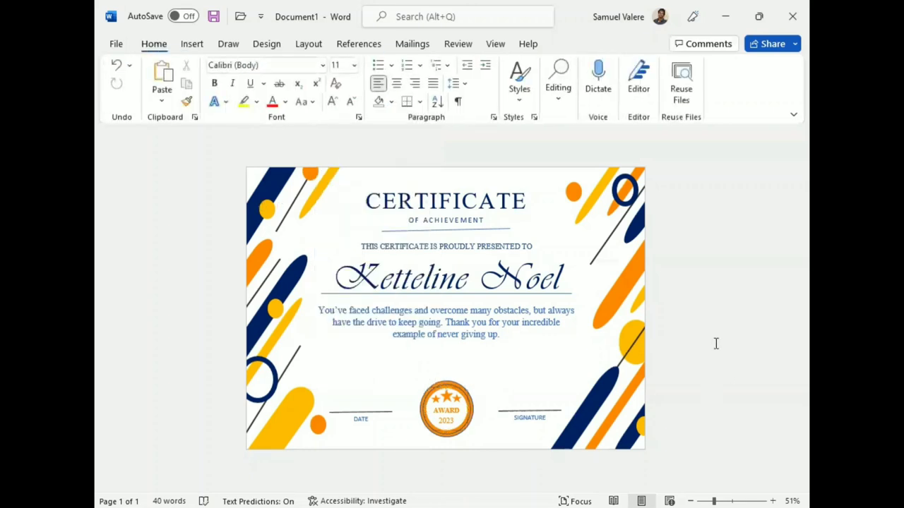